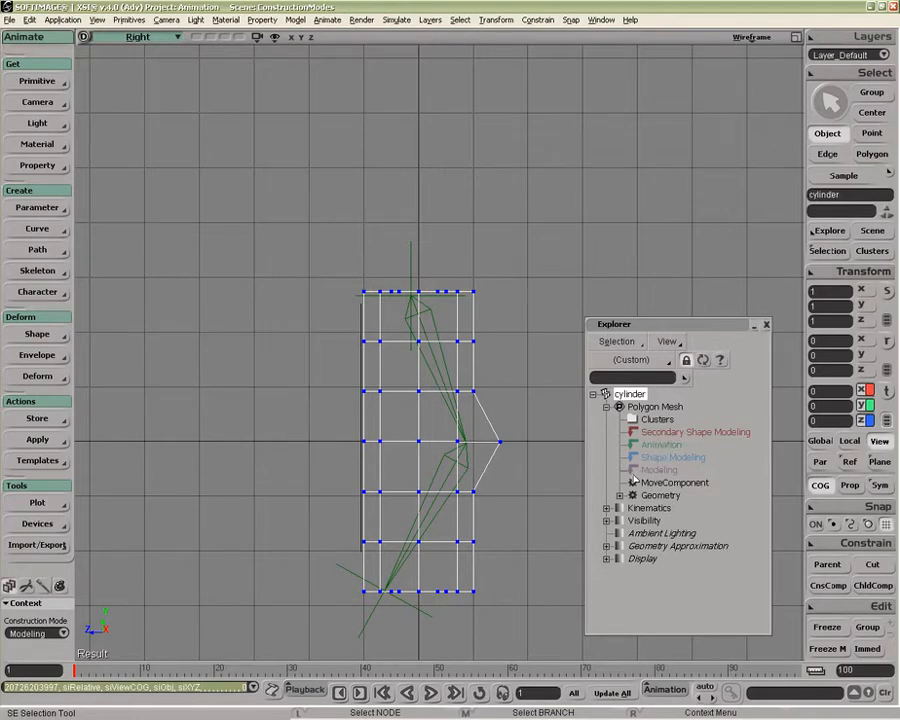
# Review the image clip chart describing what each of the four construction modes is for, and close it.
pyautogui.click(601, 19)
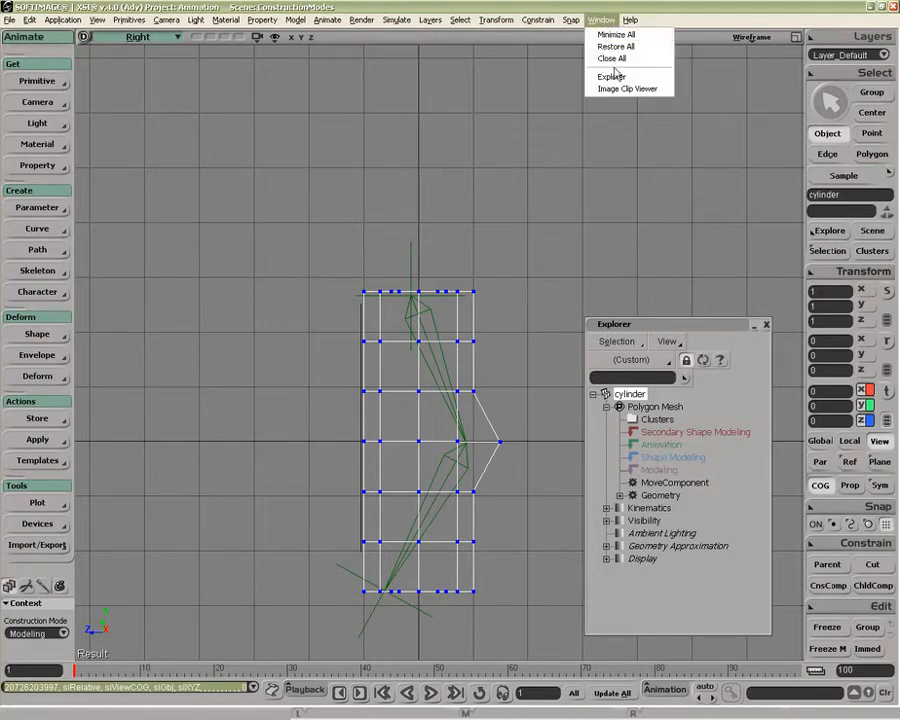
pyautogui.click(616, 88)
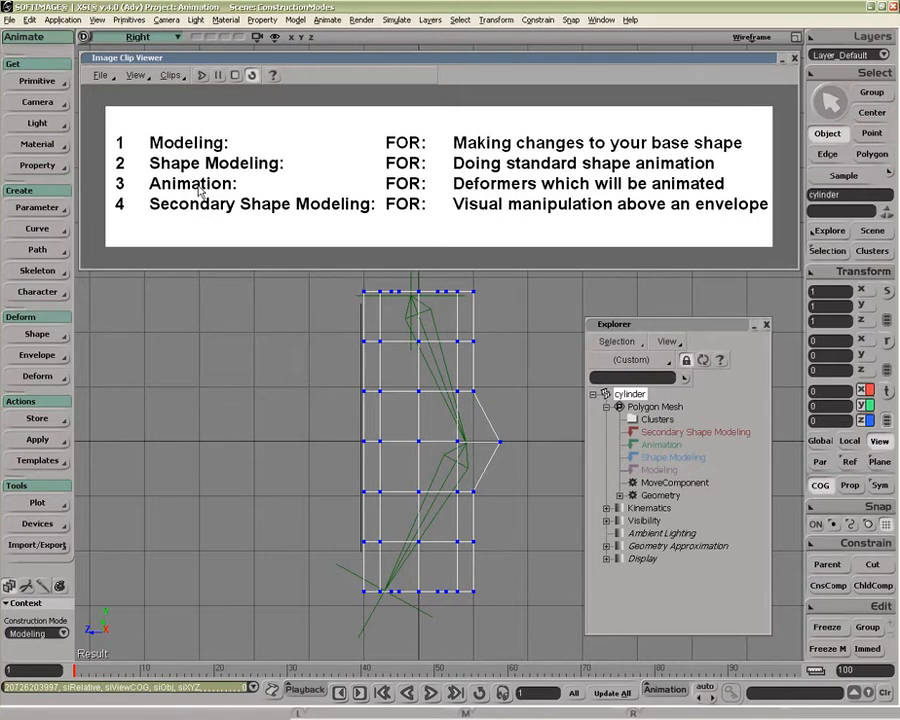
pyautogui.press('v')
pyautogui.click(793, 58)
# Undo the cylinder's last point move and subdivide the vertical edges in its second row from the bottom with 2 subdivisions.
pyautogui.hotkey('ctrl', 'z')
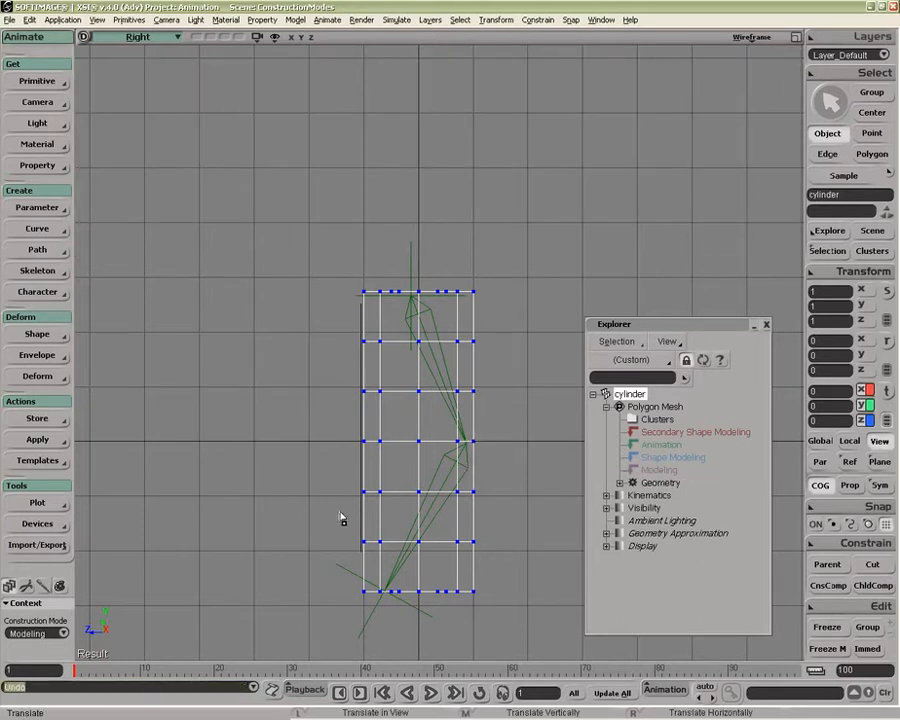
pyautogui.press('e')
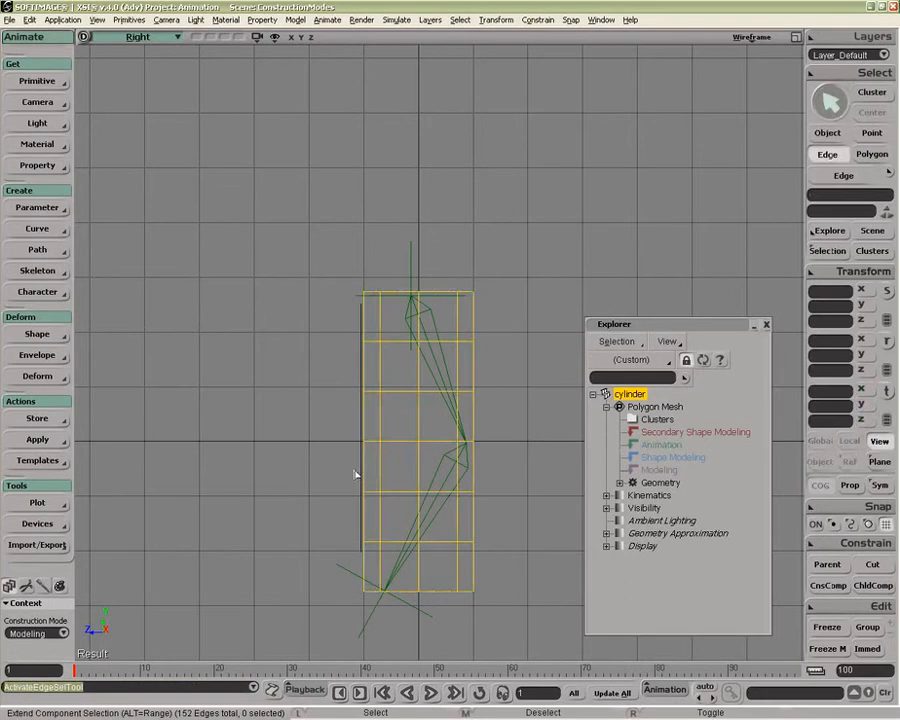
pyautogui.moveTo(323, 520); pyautogui.dragTo(519, 518)
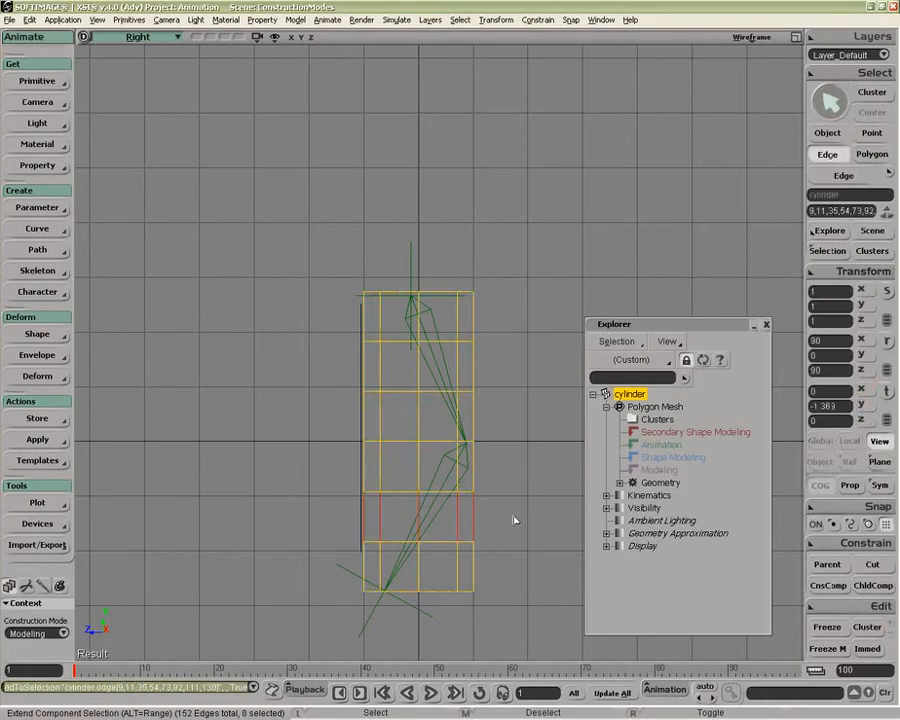
pyautogui.press('Insert')
pyautogui.click(661, 484)
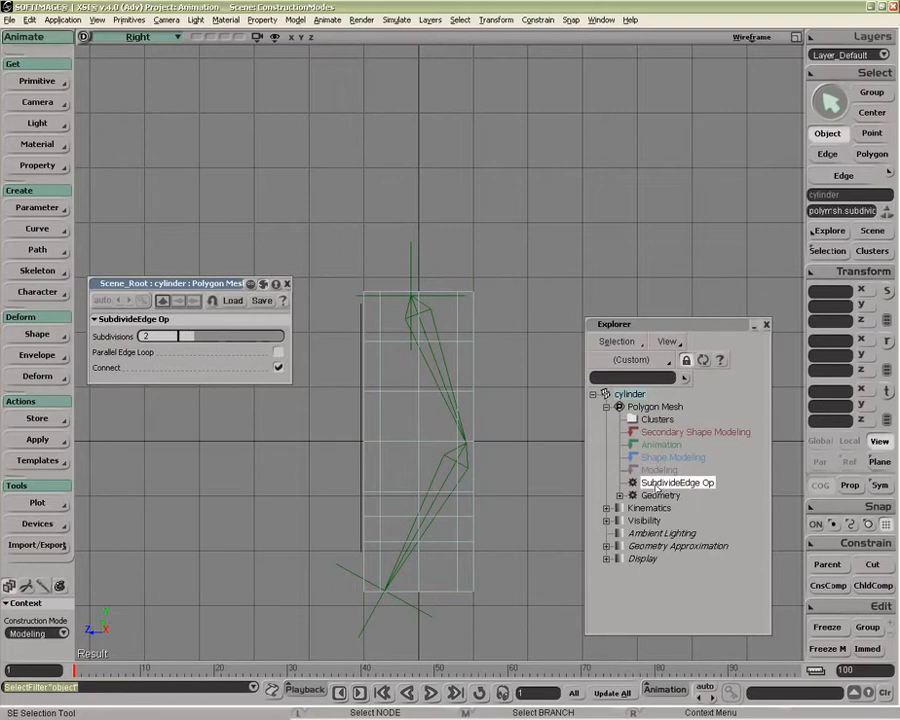
pyautogui.click(287, 284)
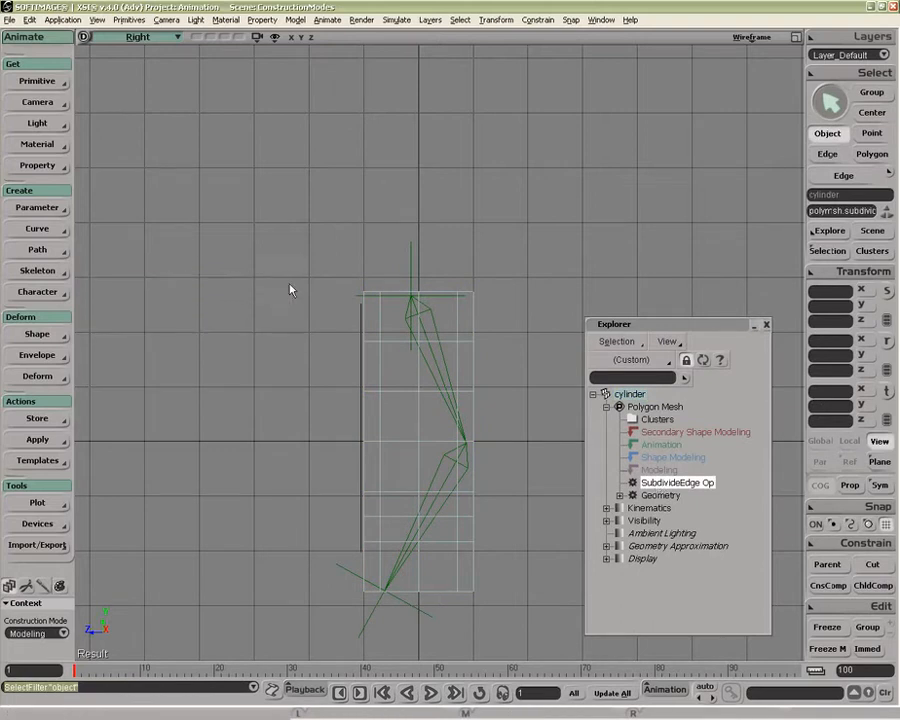
# In Animation construction mode, subdivide the vertical edges of the cylinder's bottom row with 2 subdivisions and list both SubdivideEdge operators.
pyautogui.click(476, 433)
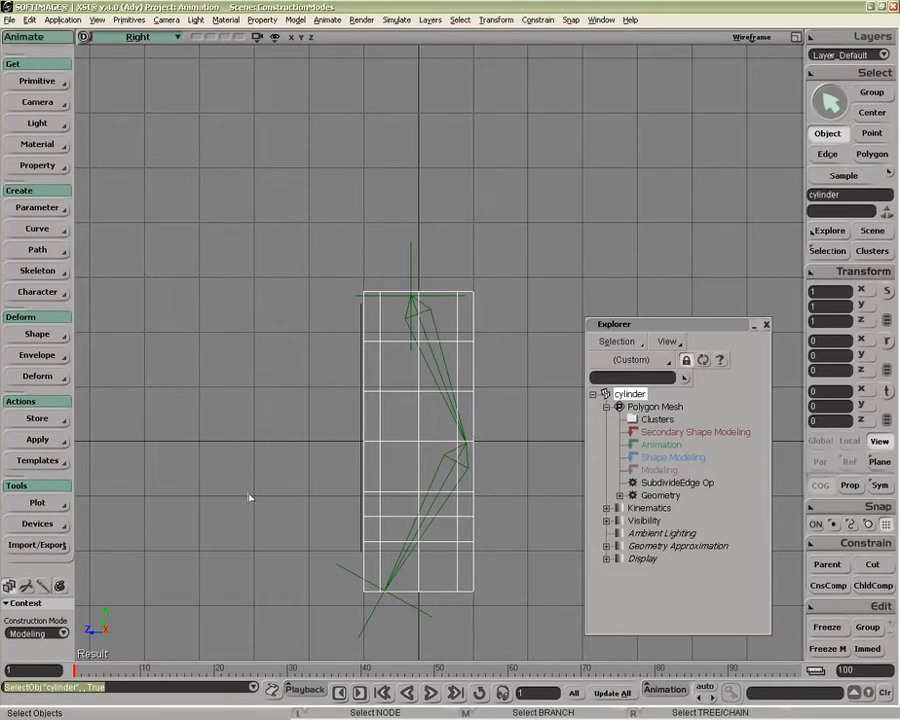
pyautogui.click(35, 633)
pyautogui.click(30, 428)
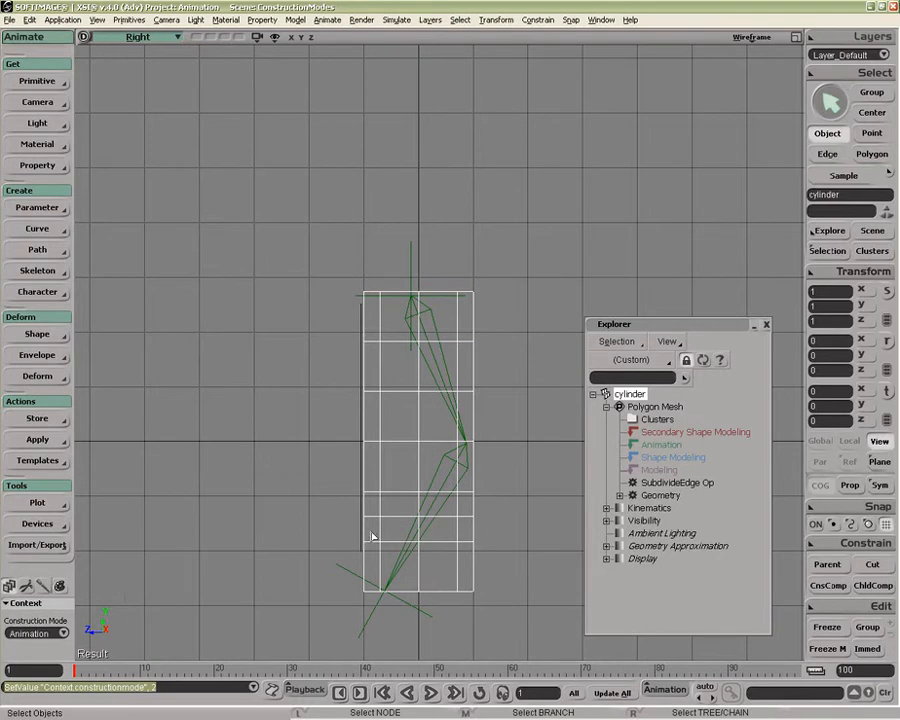
pyautogui.press('e')
pyautogui.keyDown('shift'); pyautogui.moveTo(334, 555); pyautogui.dragTo(502, 571); pyautogui.keyUp('shift')
pyautogui.moveTo(302, 493); pyautogui.dragTo(514, 531, button='middle')
pyautogui.press('.')
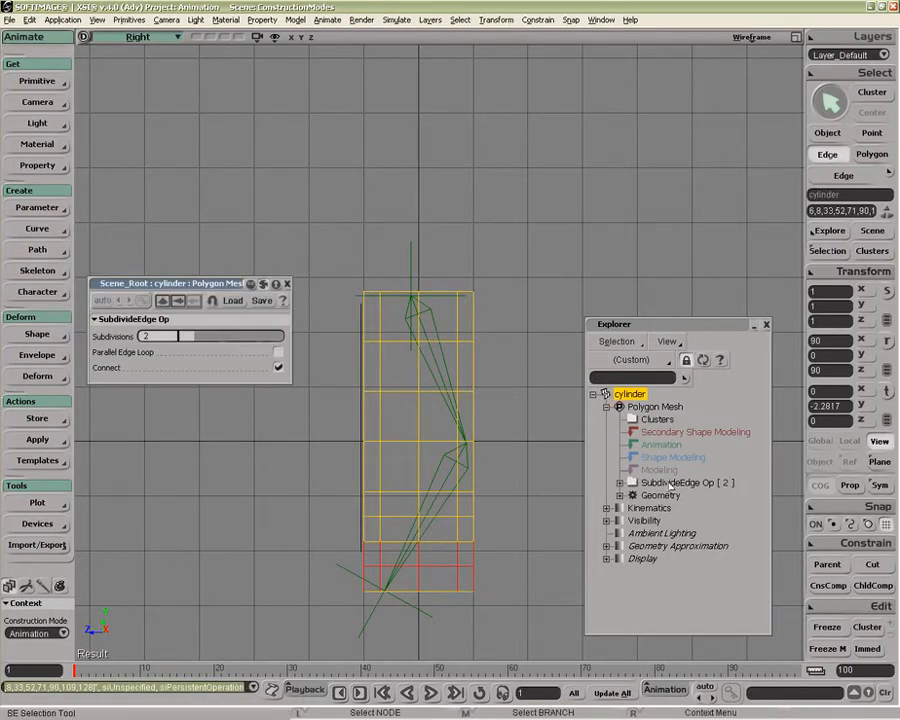
pyautogui.click(620, 482)
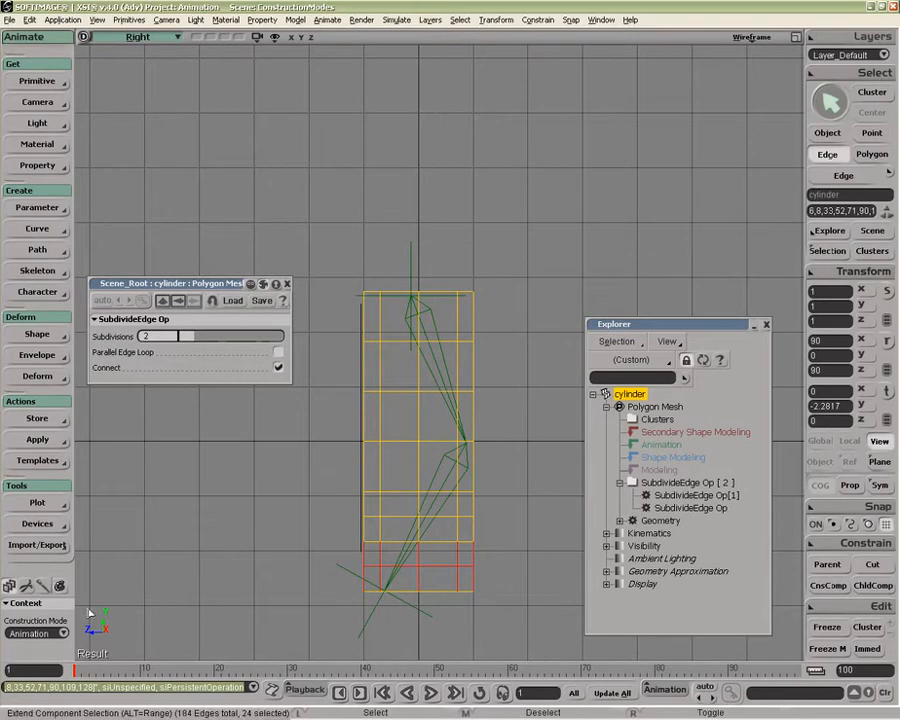
# Set the construction mode to Modeling and clear the cylinder's edge selection, returning to object selection.
pyautogui.click(35, 633)
pyautogui.click(56, 655)
pyautogui.moveTo(271, 540); pyautogui.dragTo(497, 646, button='middle')
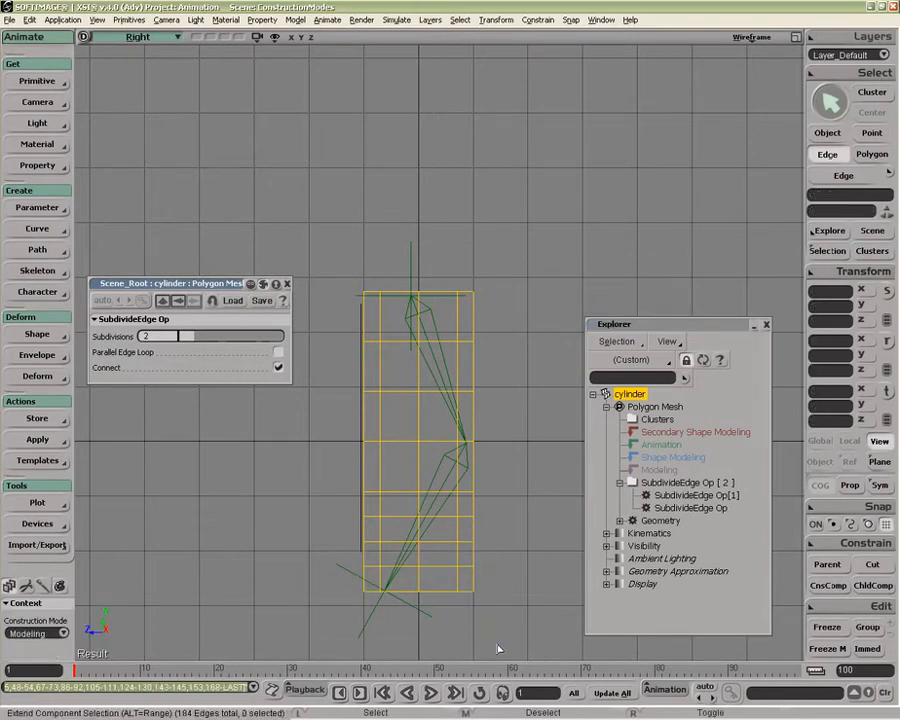
pyautogui.click(287, 283)
pyautogui.press('space')
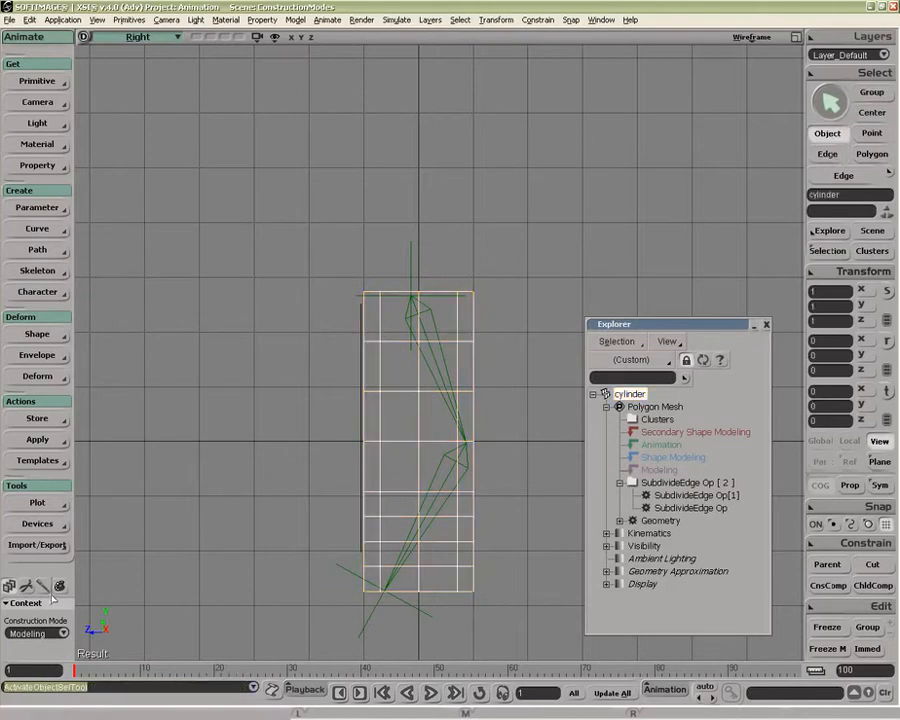
# Save a shape key for the cylinder at frame 1 in Shape Modeling construction mode and inspect its Cluster Shape Combiner.
pyautogui.click(48, 634)
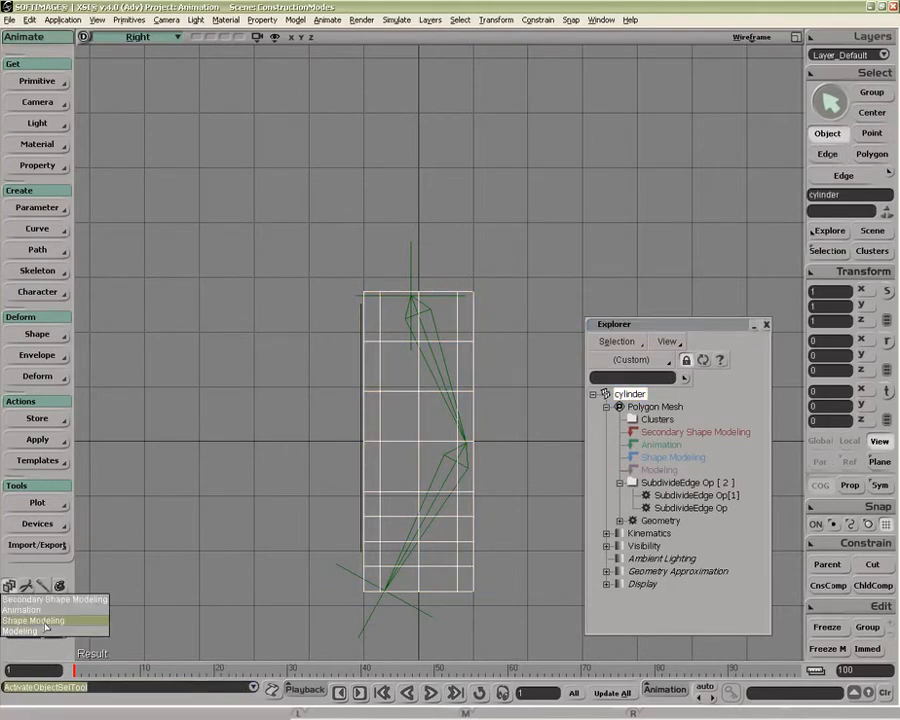
pyautogui.click(45, 622)
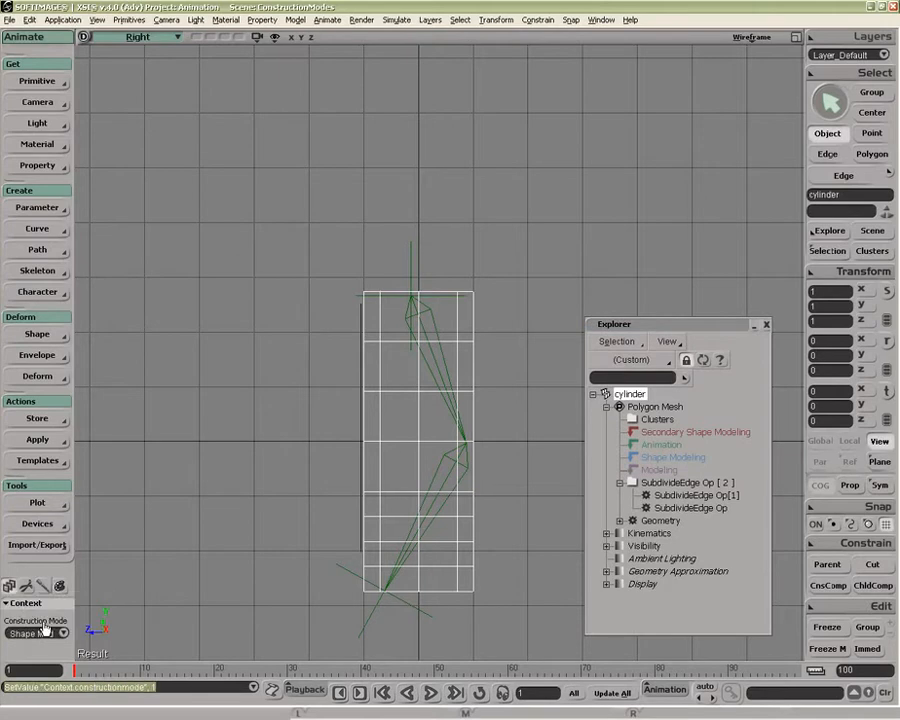
pyautogui.click(42, 336)
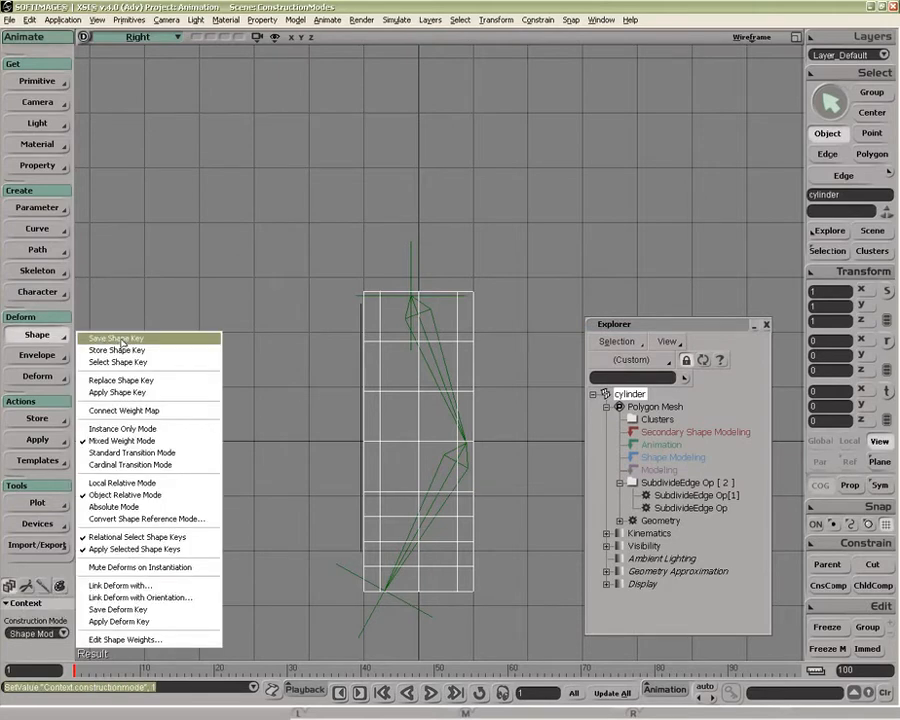
pyautogui.click(121, 340)
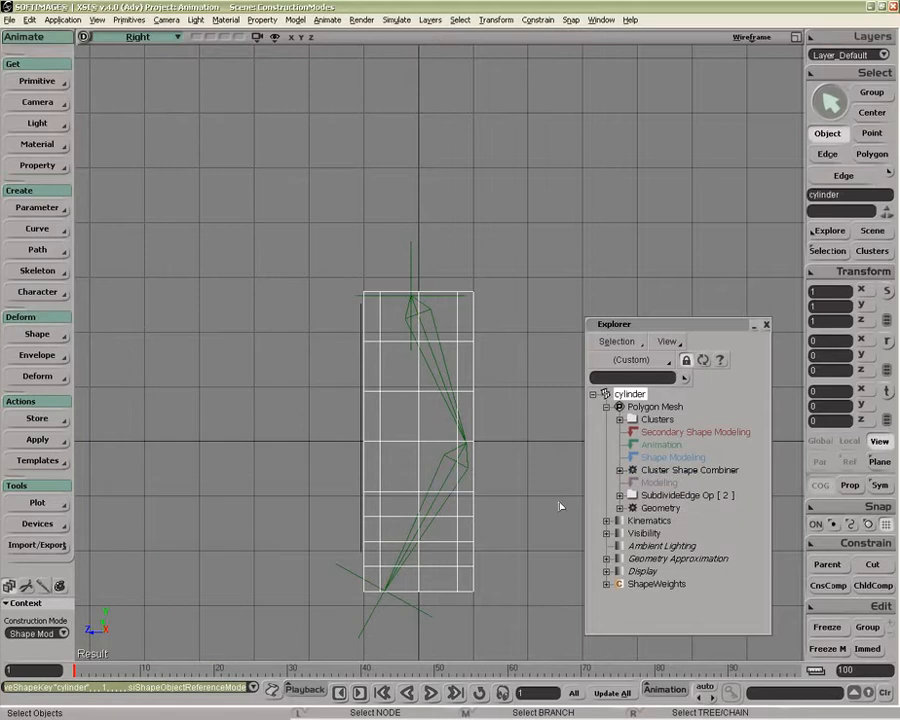
pyautogui.click(632, 471)
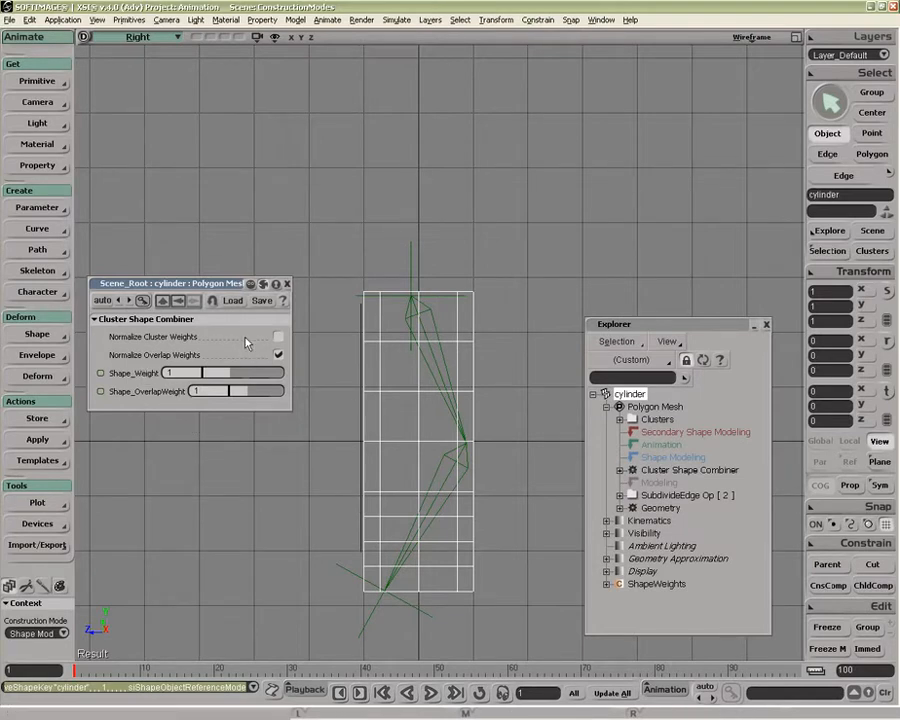
pyautogui.click(287, 286)
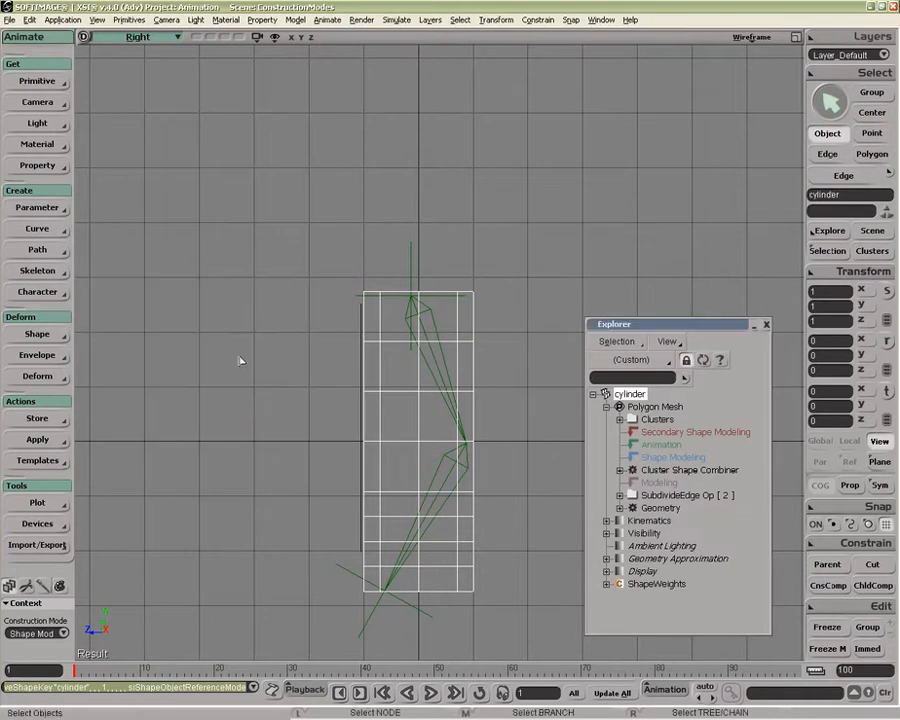
# At frame 10, pull the two outer points of the lower subdivided ring outward into spikes and inspect the MoveComponent operators.
pyautogui.click(146, 669)
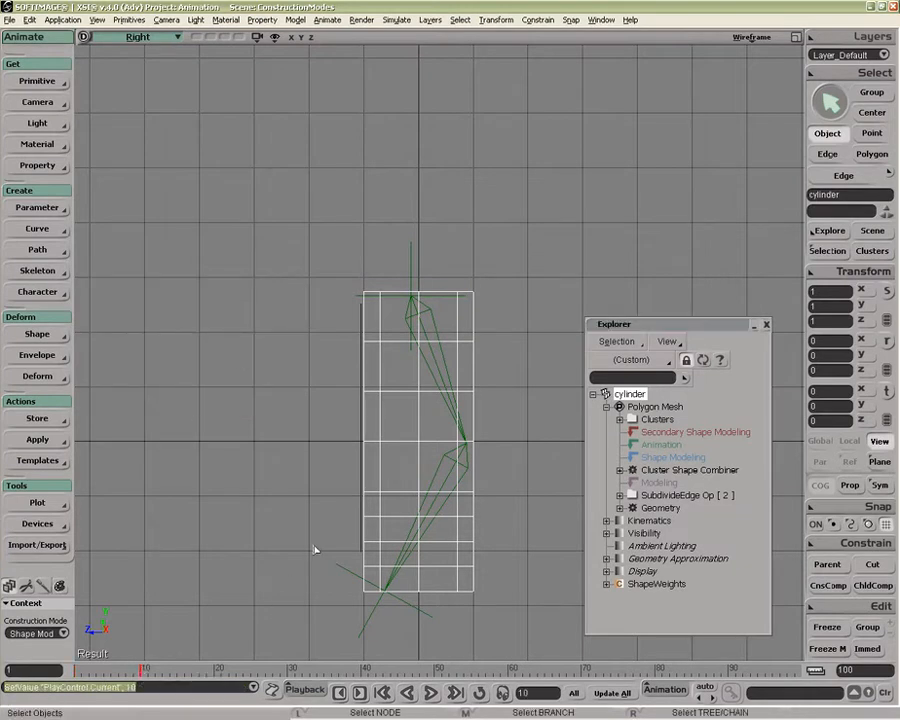
pyautogui.press('m')
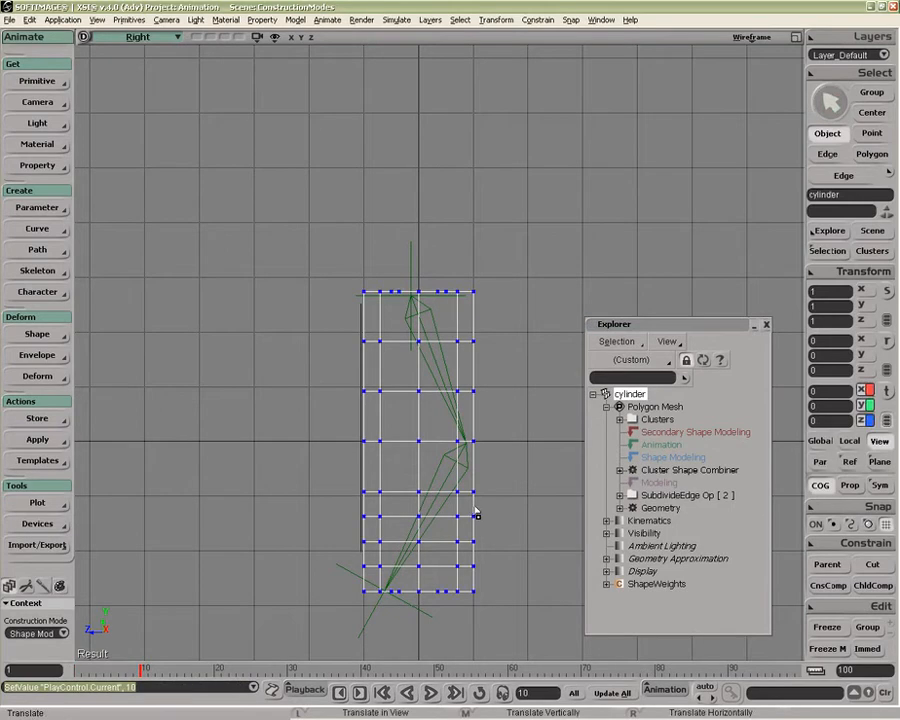
pyautogui.moveTo(474, 519); pyautogui.dragTo(525, 519)
pyautogui.moveTo(367, 521); pyautogui.dragTo(313, 517)
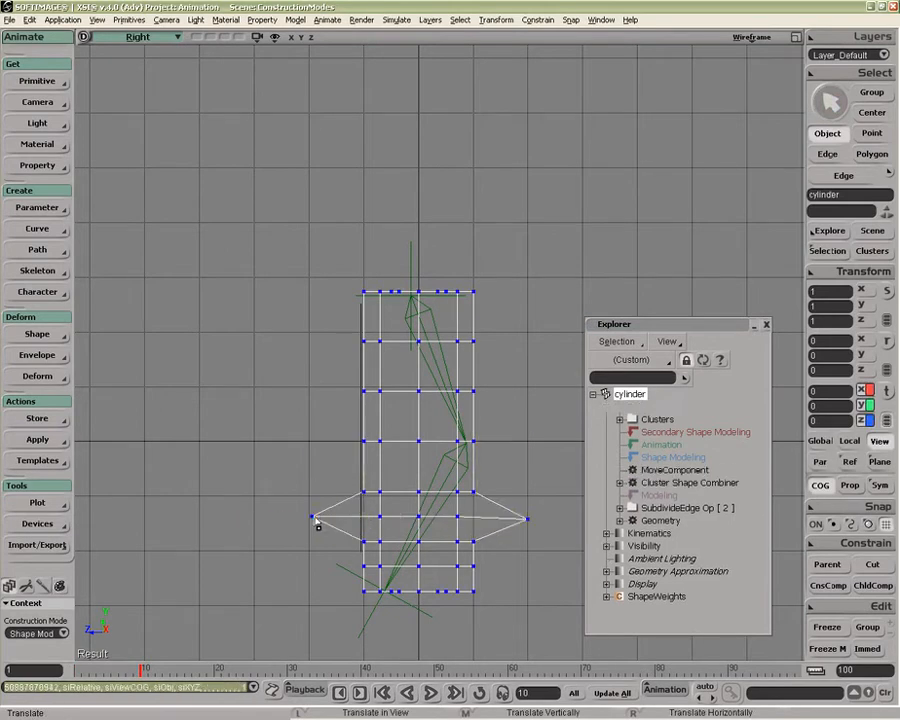
pyautogui.click(658, 470)
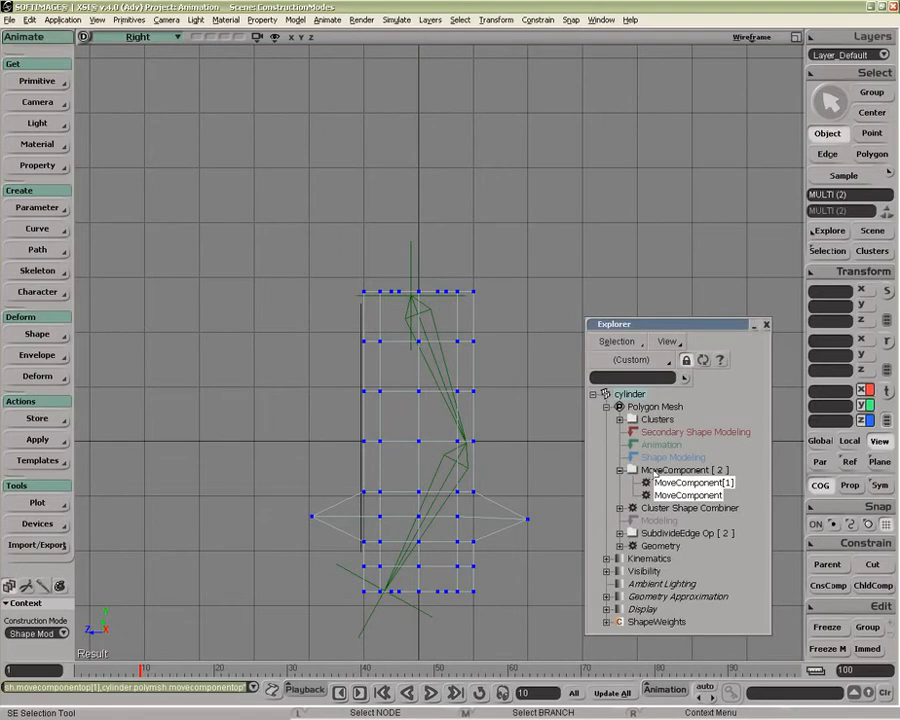
pyautogui.press('space')
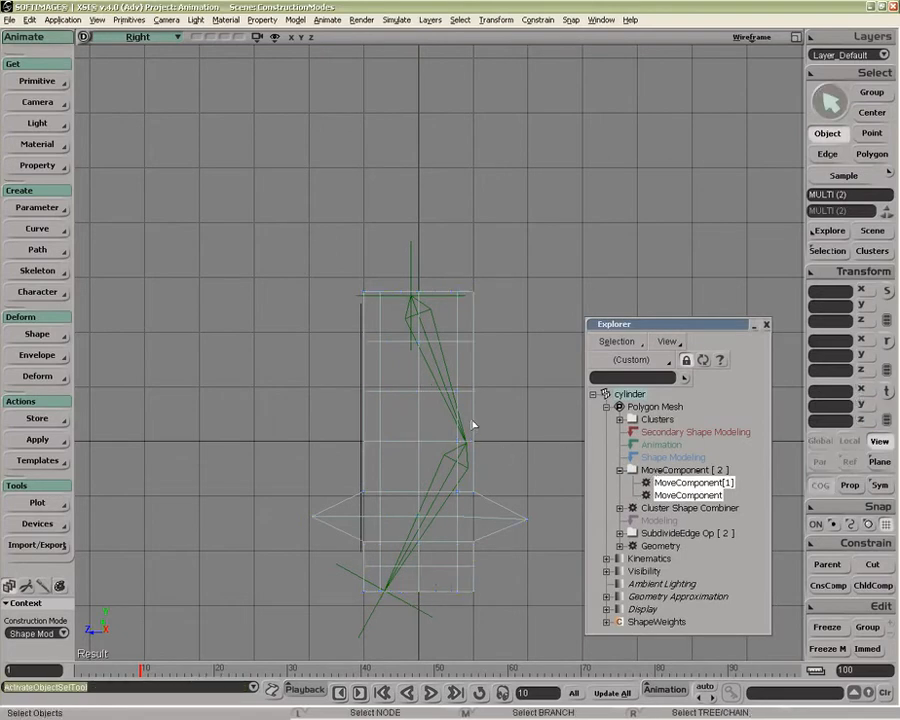
# Save a shape key of the spiked cylinder at frame 10 and return the timeline to frame 1.
pyautogui.click(362, 370)
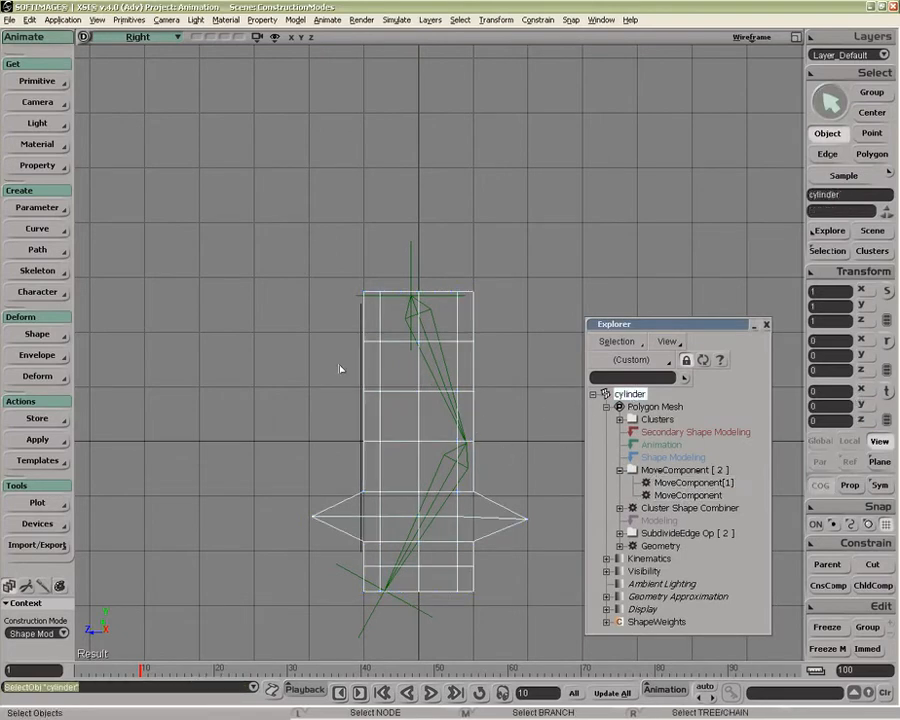
pyautogui.click(32, 334)
pyautogui.click(112, 340)
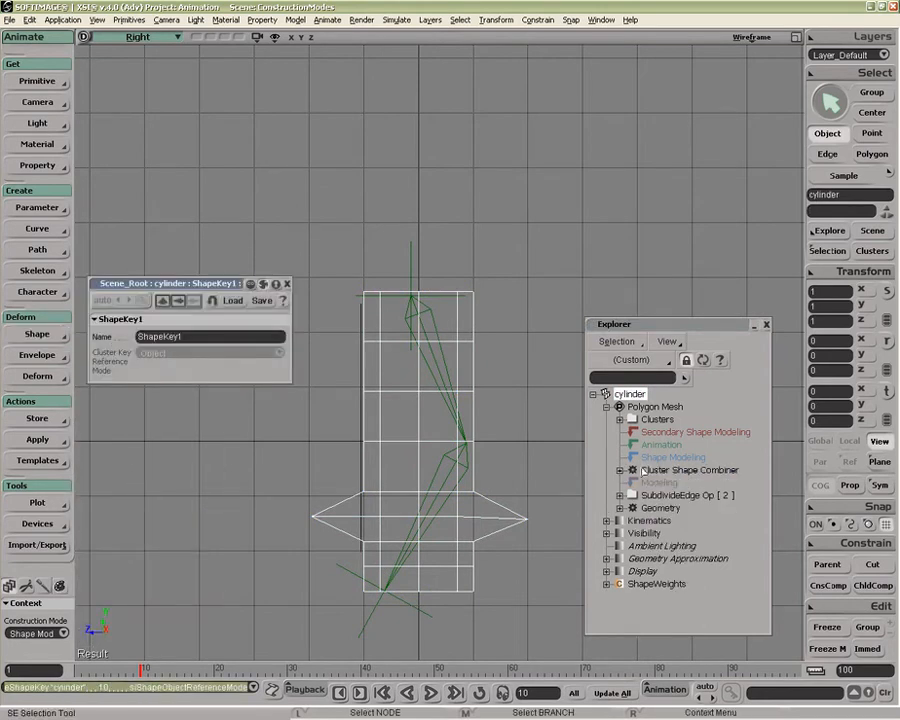
pyautogui.doubleClick(200, 337)
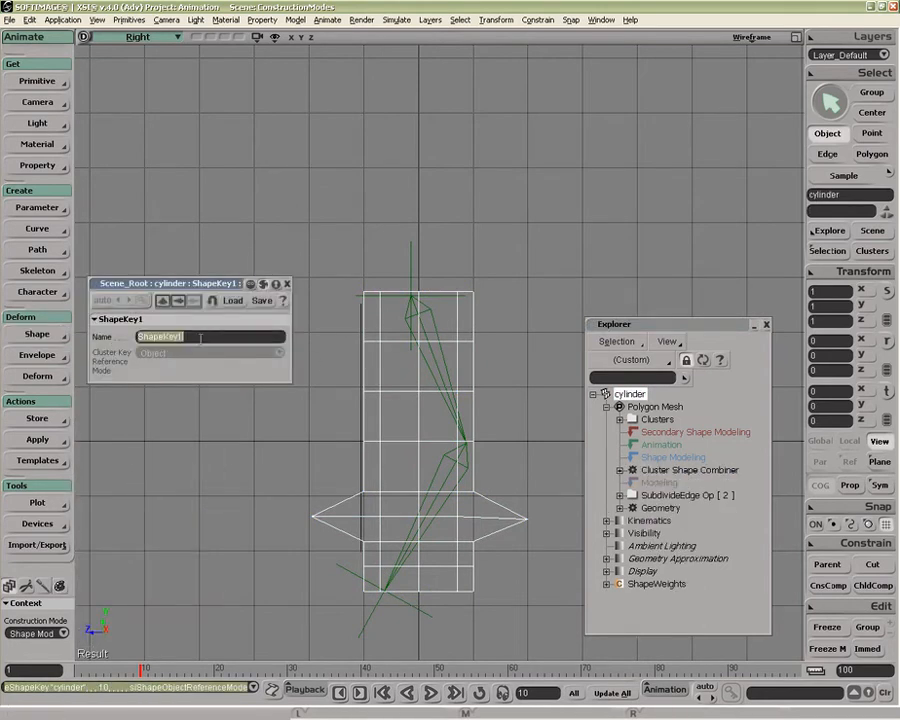
pyautogui.click(287, 284)
pyautogui.click(124, 669)
pyautogui.moveTo(124, 669); pyautogui.dragTo(74, 669)
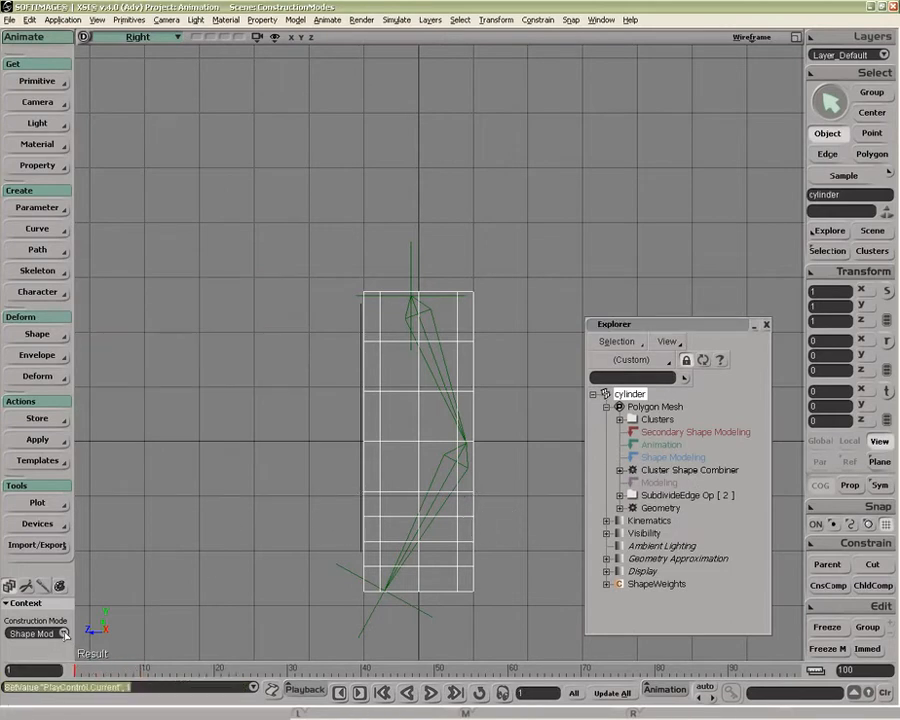
# In Modeling construction mode, subdivide the vertical edges of the three rows around the spiked ring with 2 subdivisions.
pyautogui.click(55, 633)
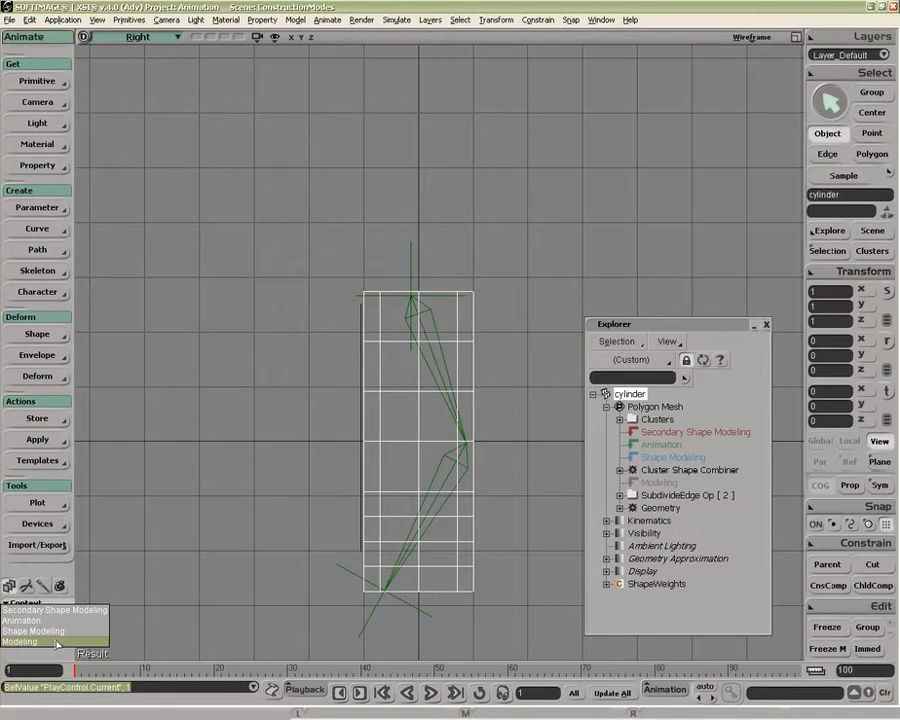
pyautogui.click(57, 643)
pyautogui.press('e')
pyautogui.moveTo(366, 525); pyautogui.dragTo(404, 536)
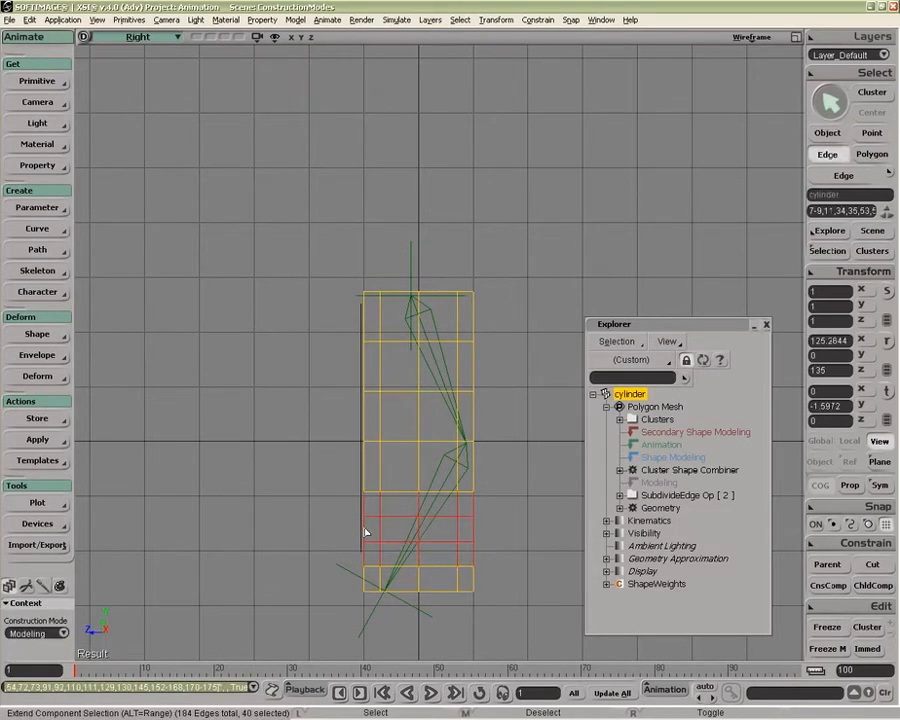
pyautogui.click(364, 522)
pyautogui.moveTo(445, 508); pyautogui.dragTo(476, 562)
pyautogui.press('+')
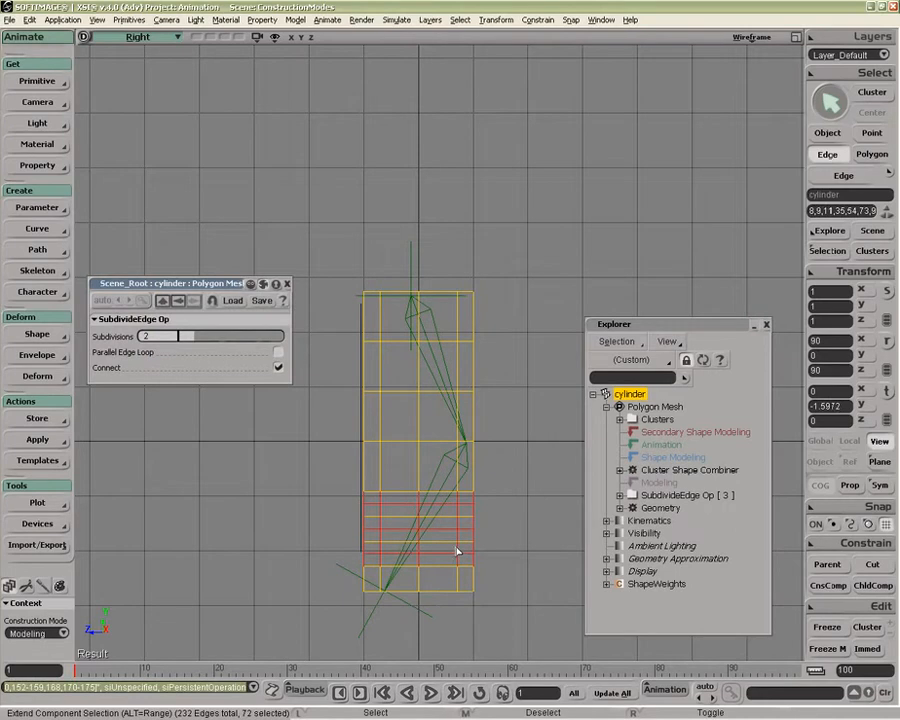
# Scrub the timeline past frame 10 to check the shape animation, and inspect the SubdivideEdge operators and Cluster Shape Combiner.
pyautogui.click(135, 671)
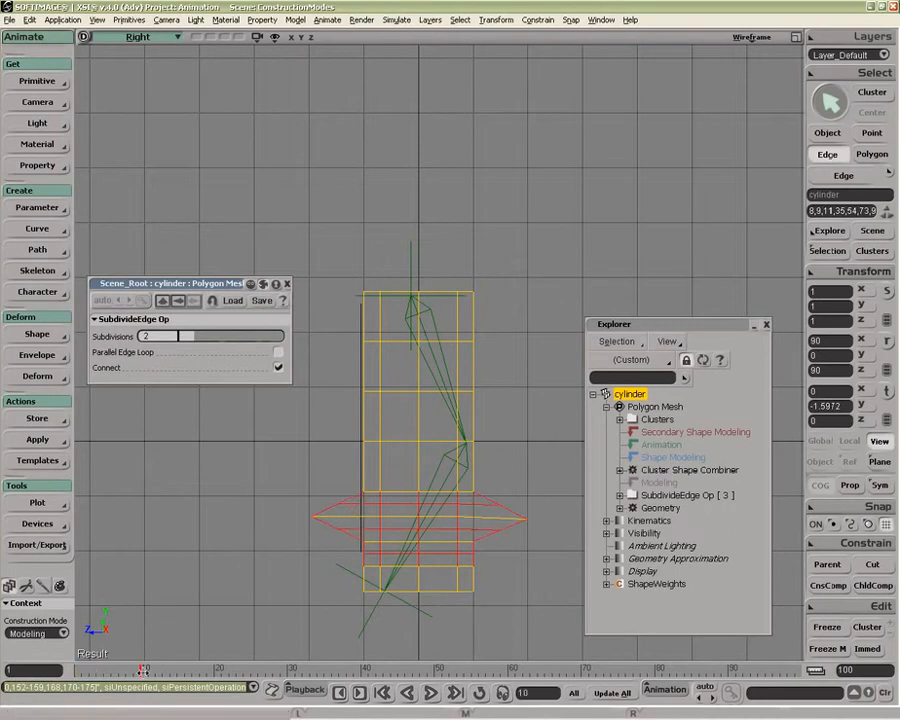
pyautogui.moveTo(135, 671); pyautogui.dragTo(161, 671)
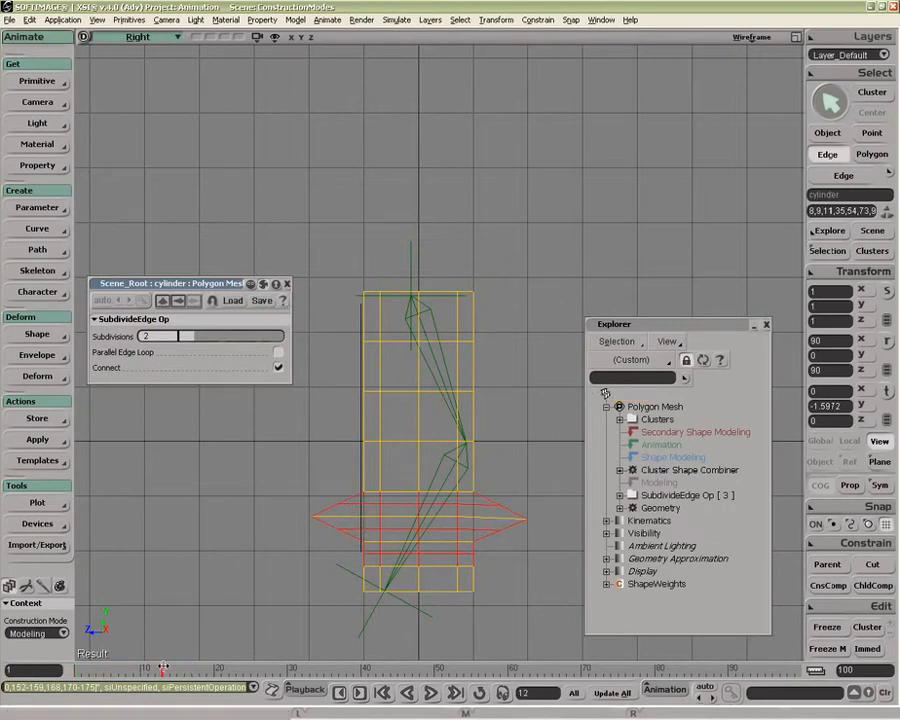
pyautogui.click(688, 496)
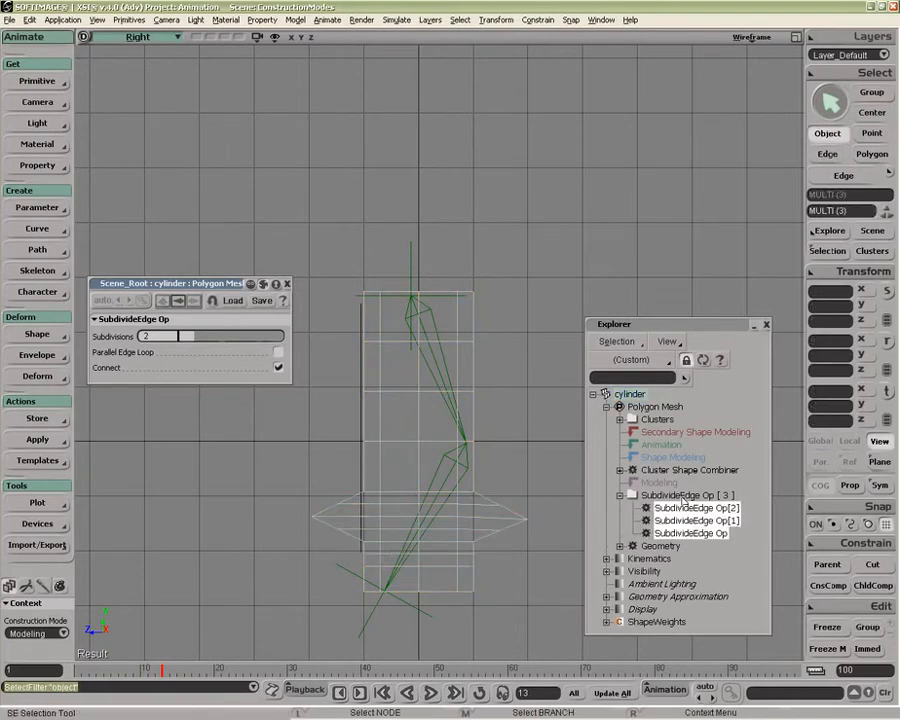
pyautogui.click(665, 470)
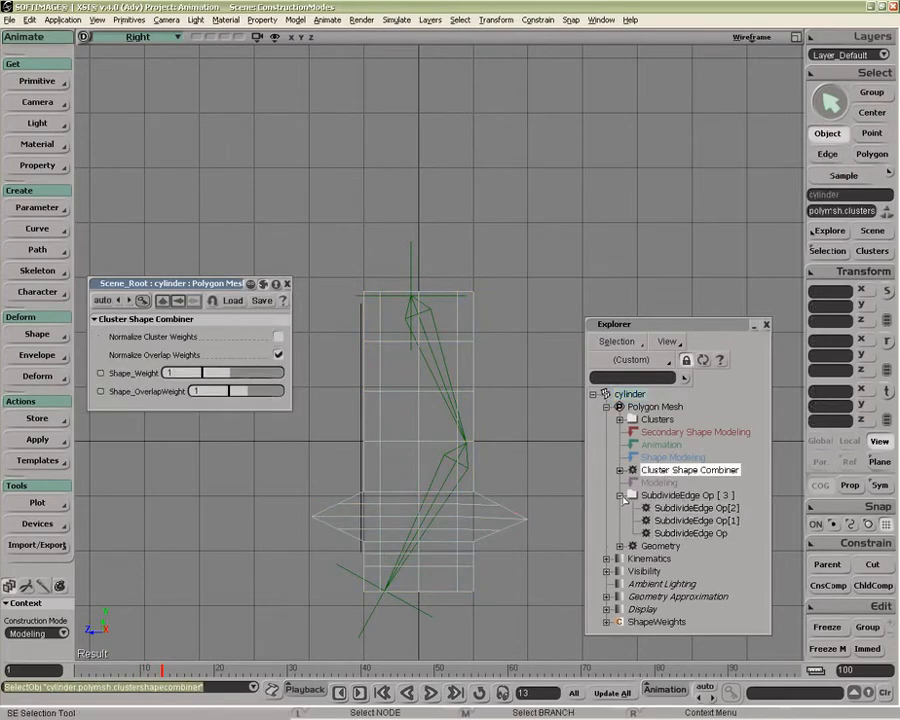
# Freeze the cylinder's SubdivideEdge modeling operators, keeping the Cluster Shape Combiner above them.
pyautogui.click(620, 496)
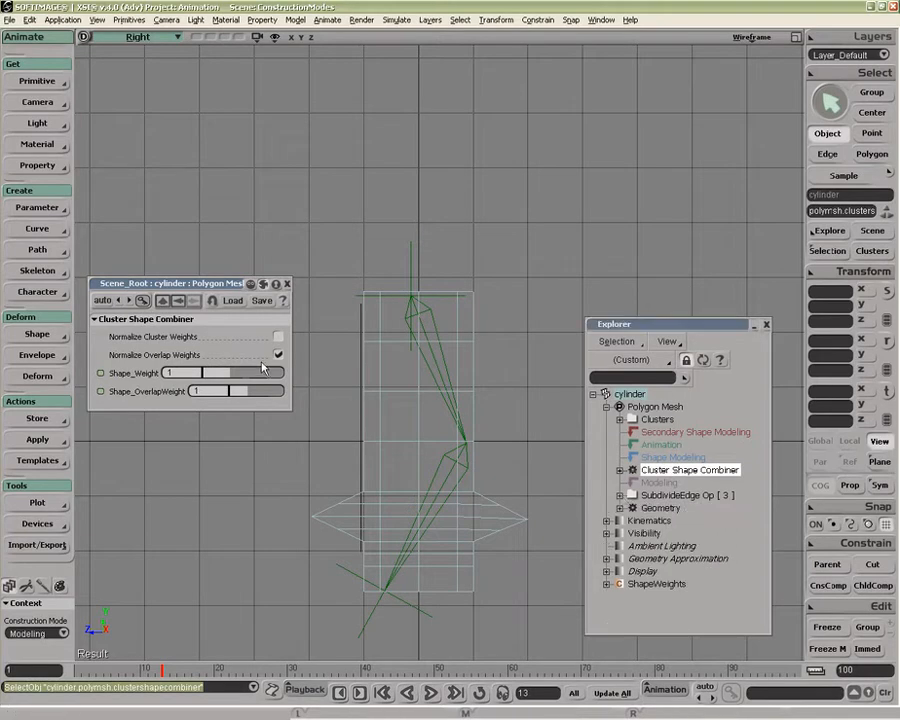
pyautogui.click(287, 284)
pyautogui.click(386, 452)
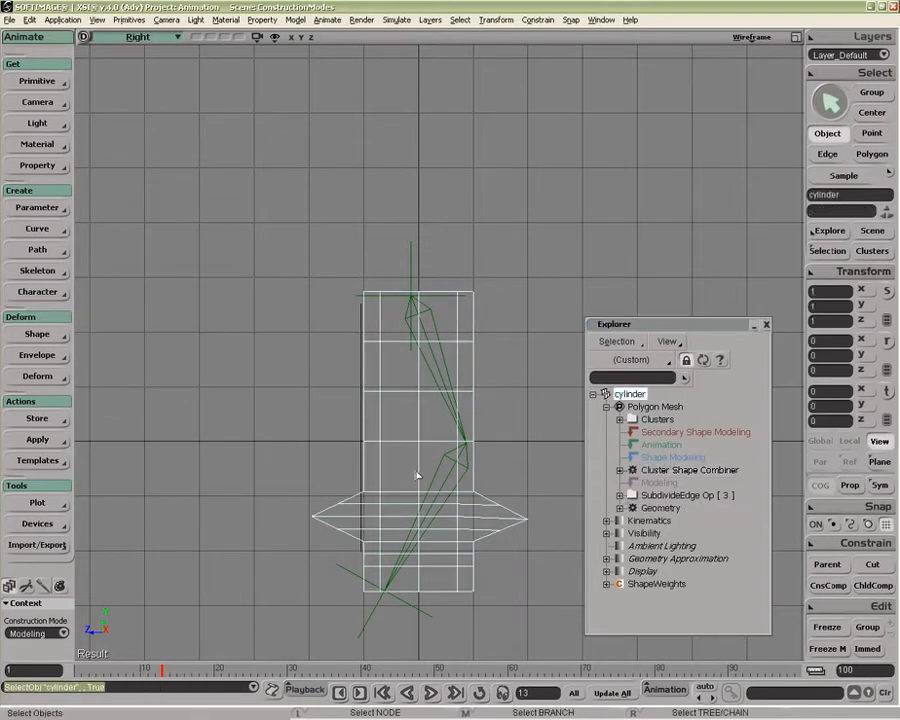
pyautogui.click(829, 650)
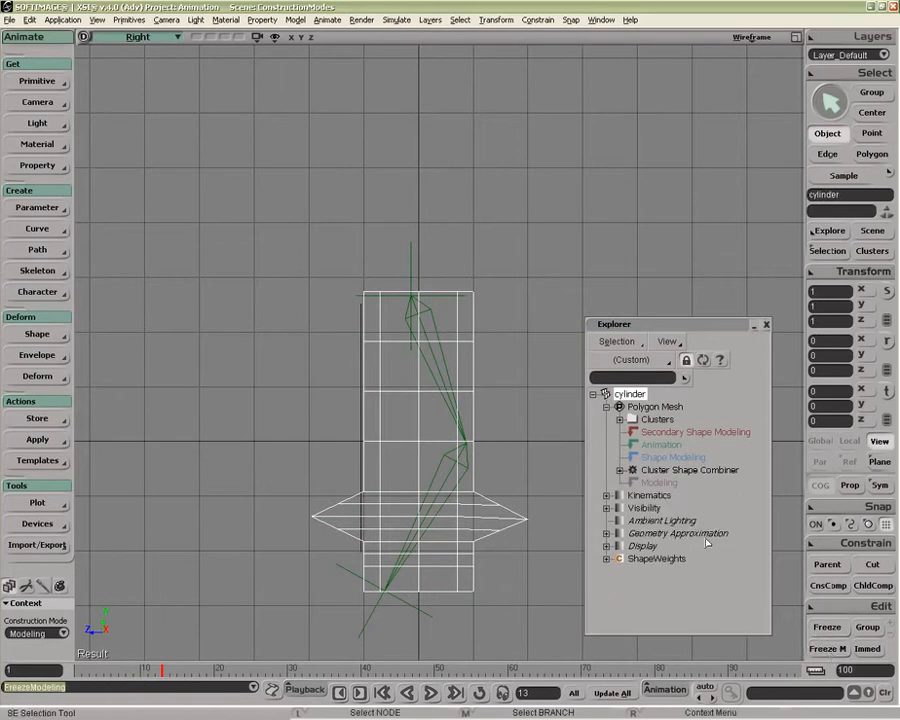
# Try freezing the cylinder's operator stack from the Animation marker down, and undo the freeze.
pyautogui.click(655, 470)
pyautogui.click(652, 447)
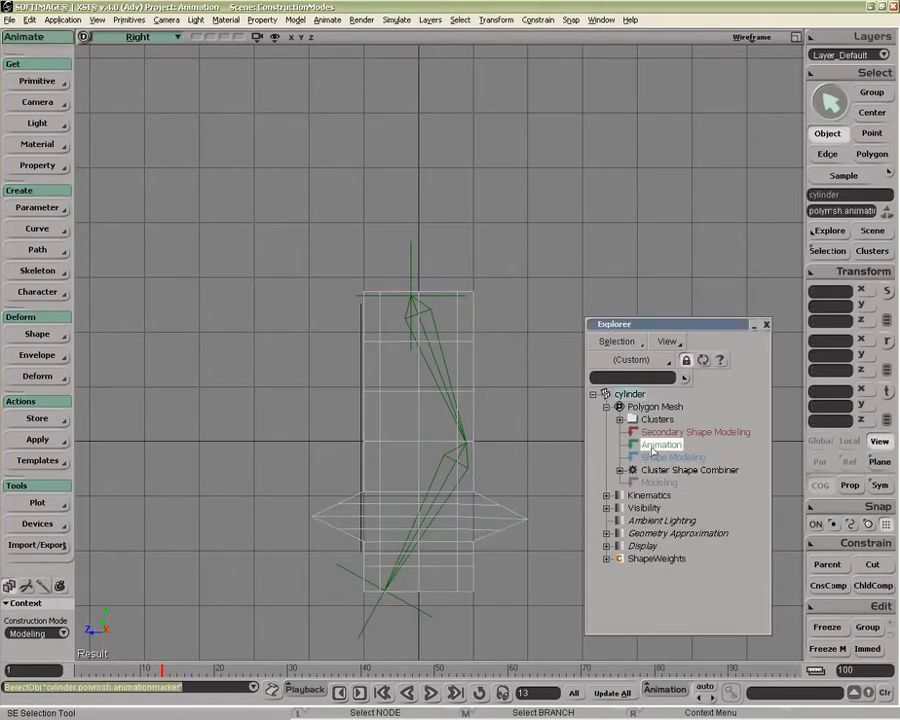
pyautogui.click(827, 627)
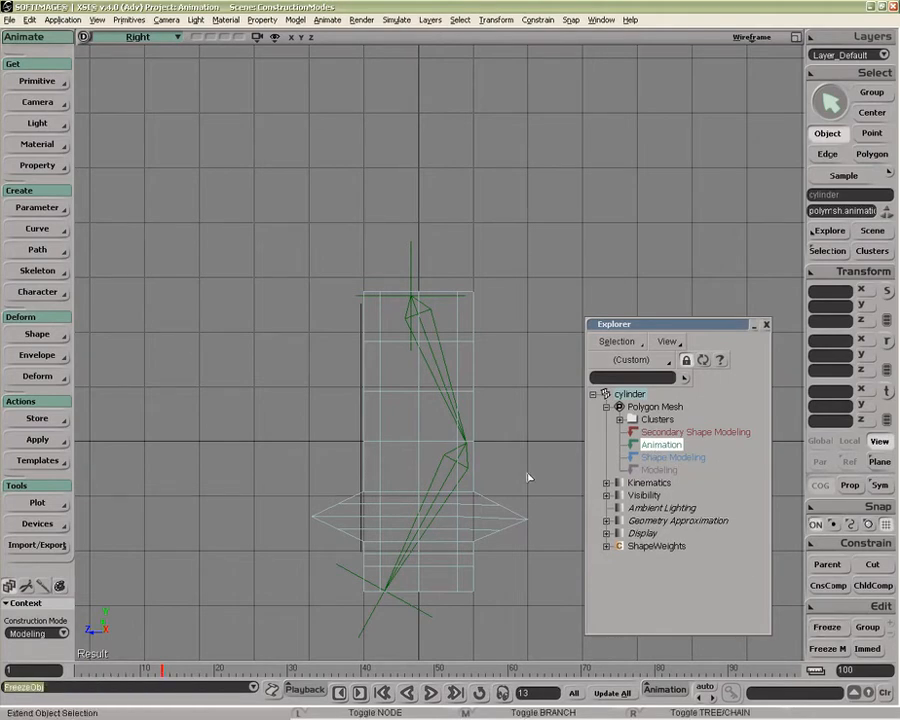
pyautogui.hotkey('ctrl', 'z')
# In Shape Modeling construction mode, set an envelope on the cylinder with the bone chain as deformers, declining to apply it as an animation operator.
pyautogui.click(506, 533)
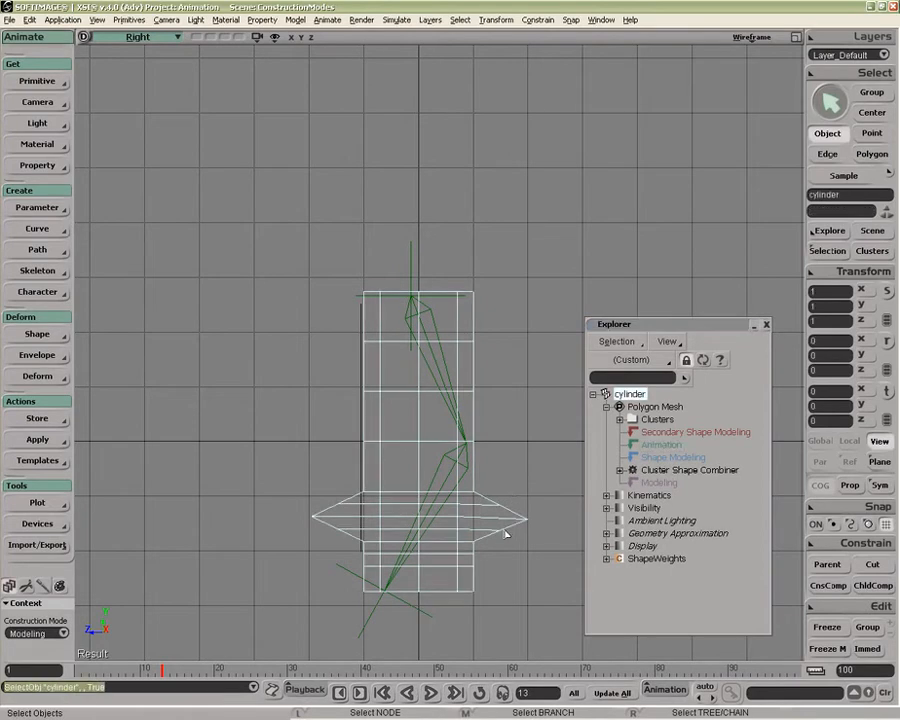
pyautogui.click(64, 633)
pyautogui.click(40, 560)
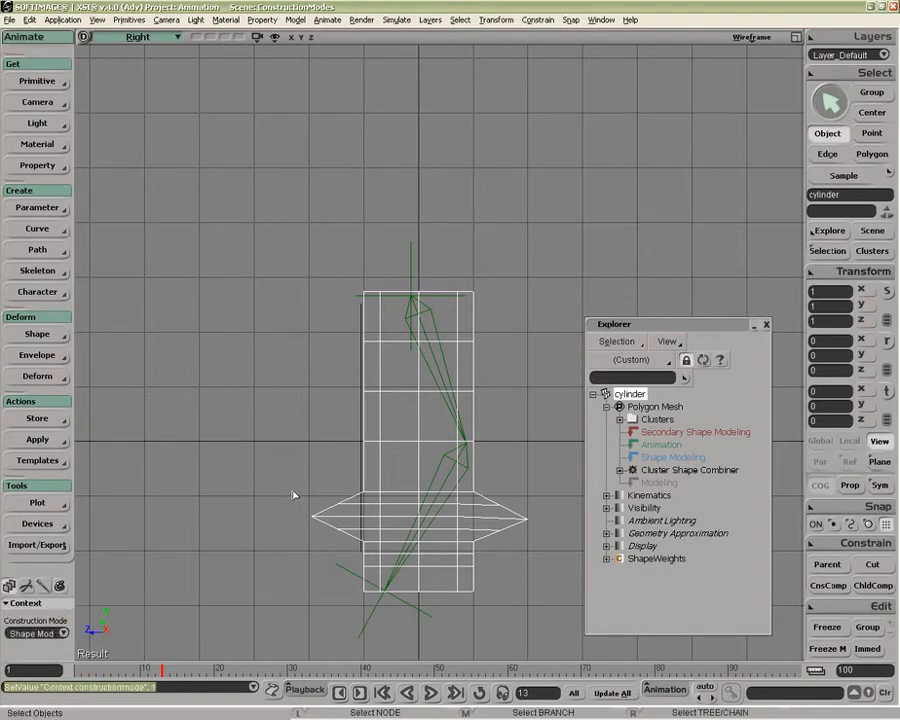
pyautogui.click(40, 355)
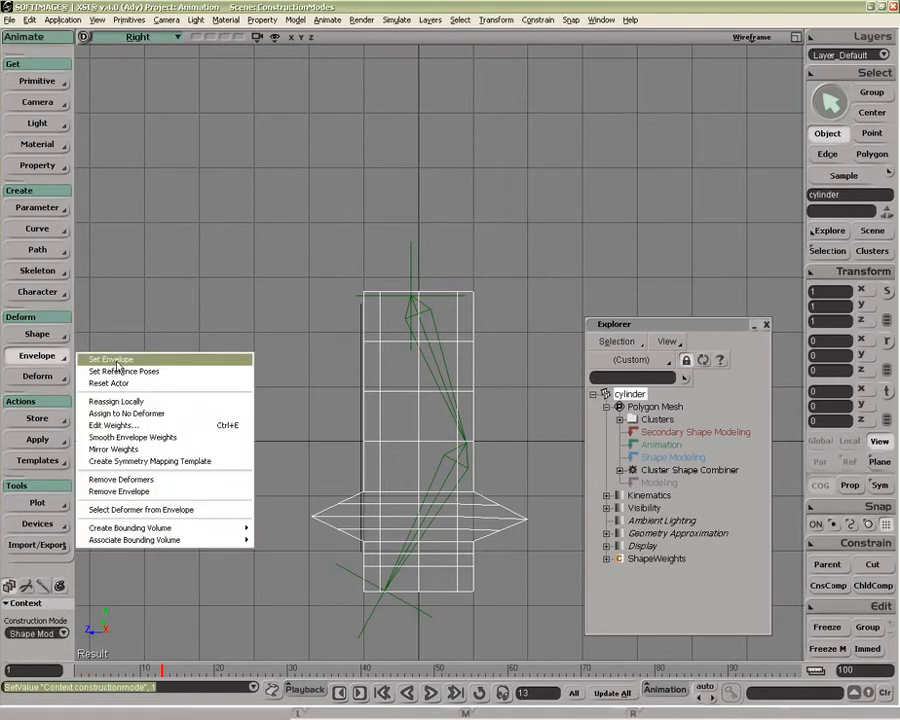
pyautogui.click(116, 362)
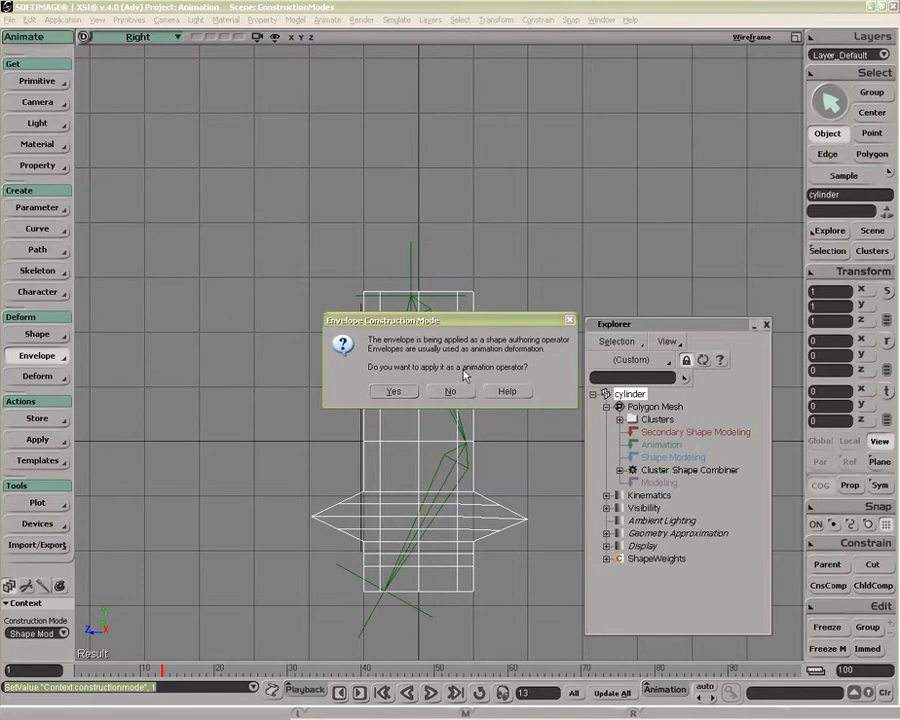
pyautogui.moveTo(439, 366); pyautogui.dragTo(429, 385)
pyautogui.moveTo(437, 450); pyautogui.dragTo(459, 470)
pyautogui.rightClick(521, 436)
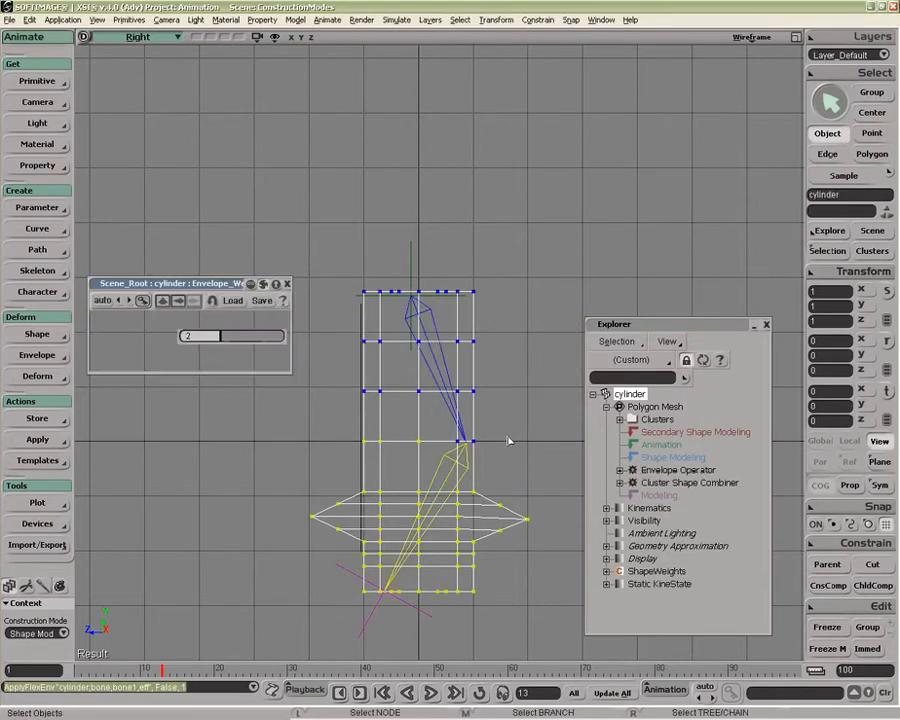
# Rotate the lower bone to about -96.8 degrees in Z to bend the enveloped cylinder, and move the timeline to frame 22.
pyautogui.click(445, 473)
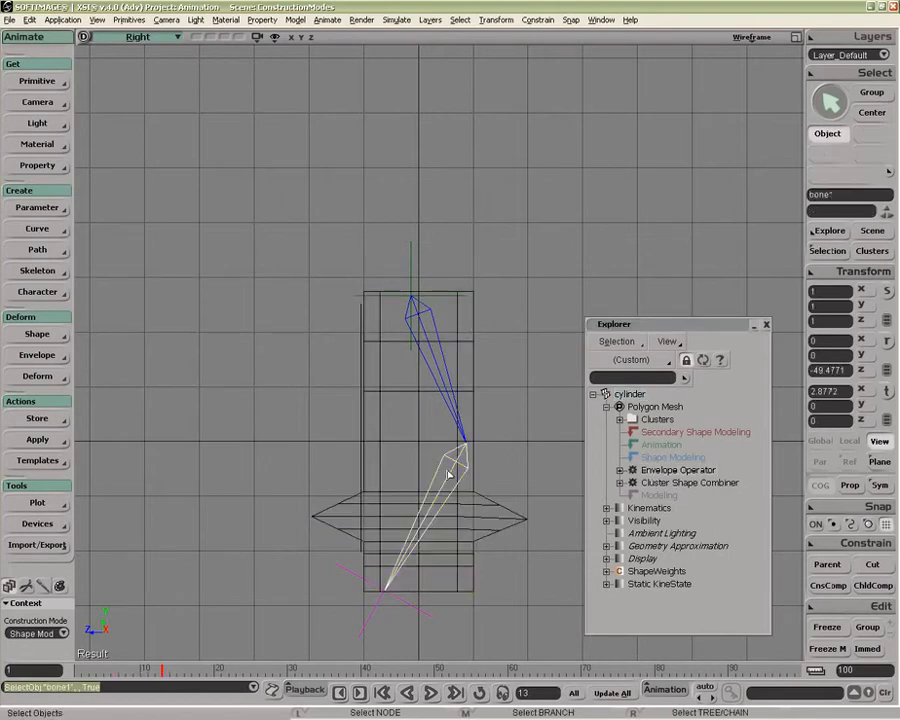
pyautogui.press('r')
pyautogui.moveTo(375, 483); pyautogui.dragTo(368, 434)
pyautogui.hotkey('ctrl', 'z')
pyautogui.press('space')
pyautogui.click(478, 526)
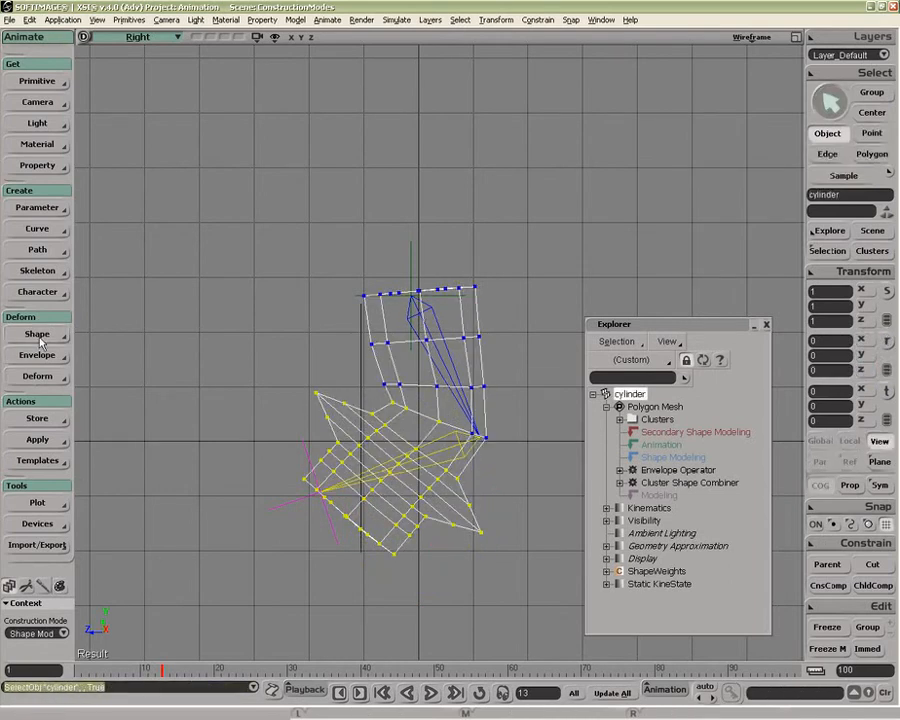
pyautogui.click(226, 660)
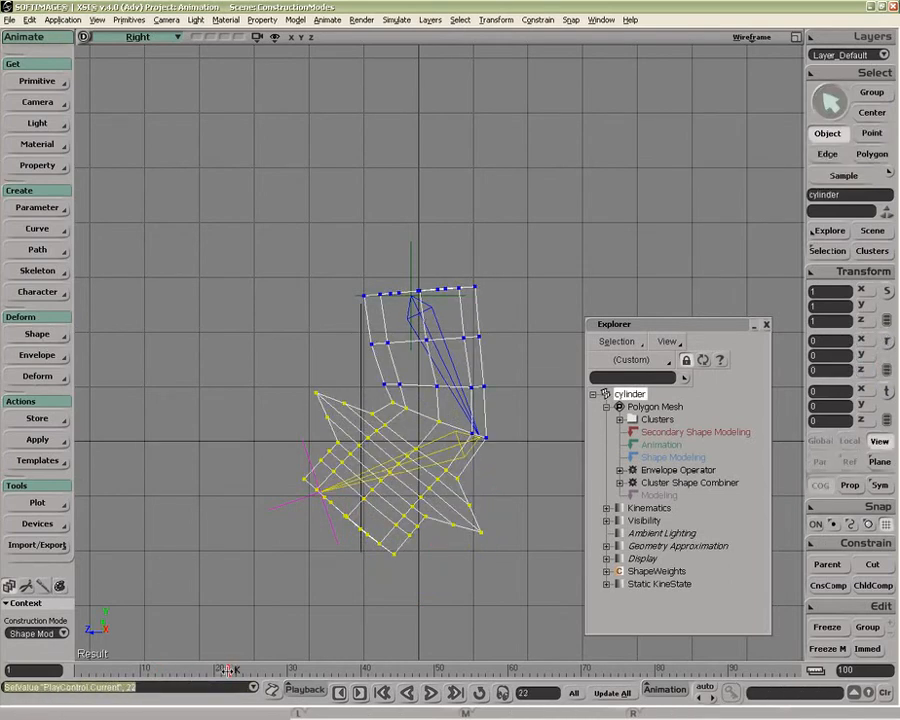
# Save a shape key of the bent cylinder at frame 22, and undo it.
pyautogui.click(55, 335)
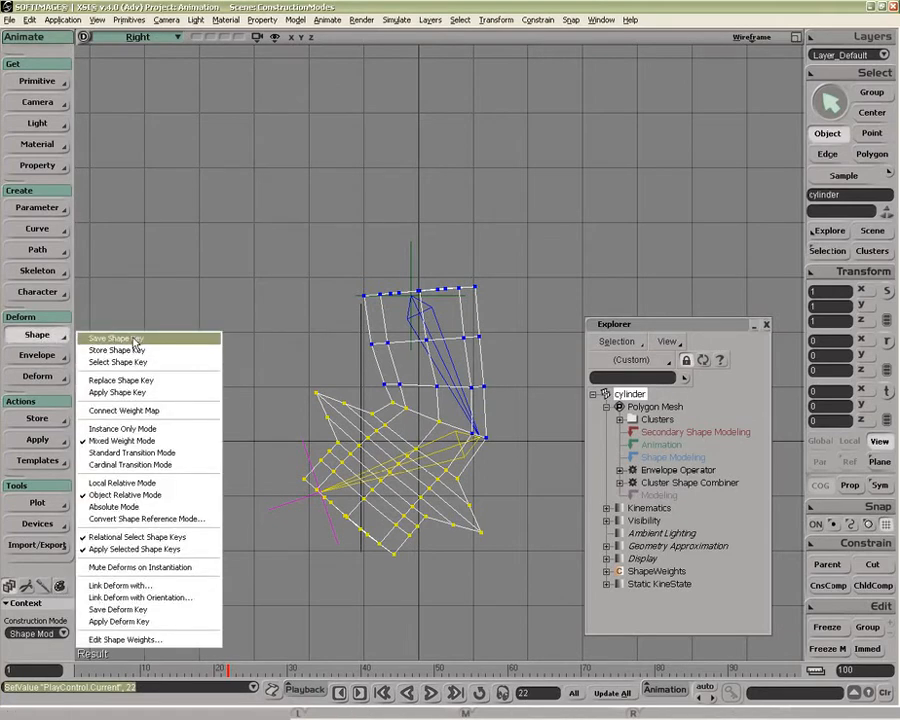
pyautogui.click(135, 340)
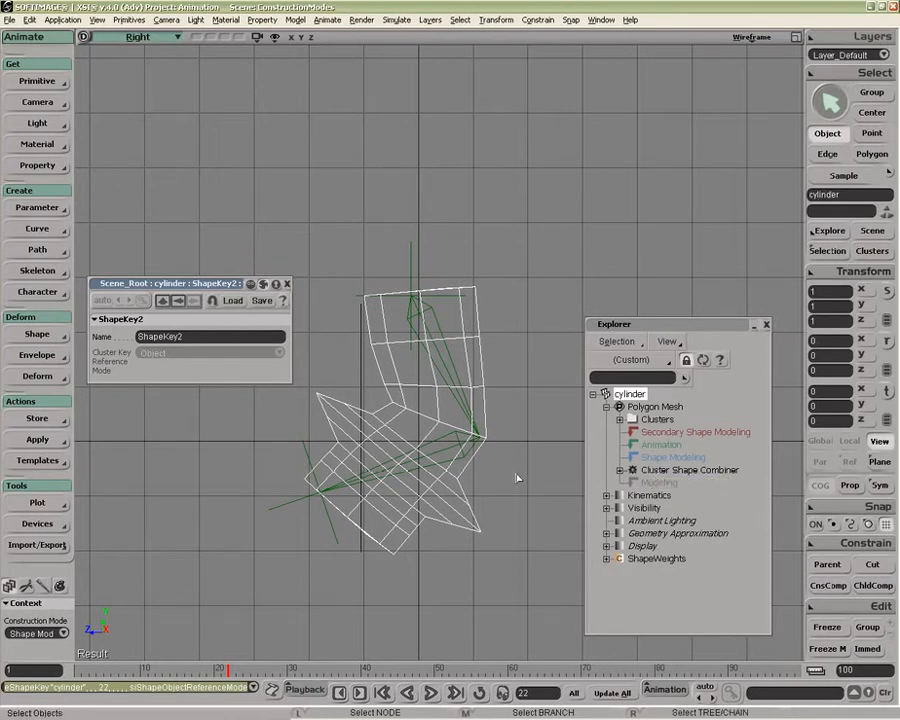
pyautogui.hotkey('ctrl', 'z')
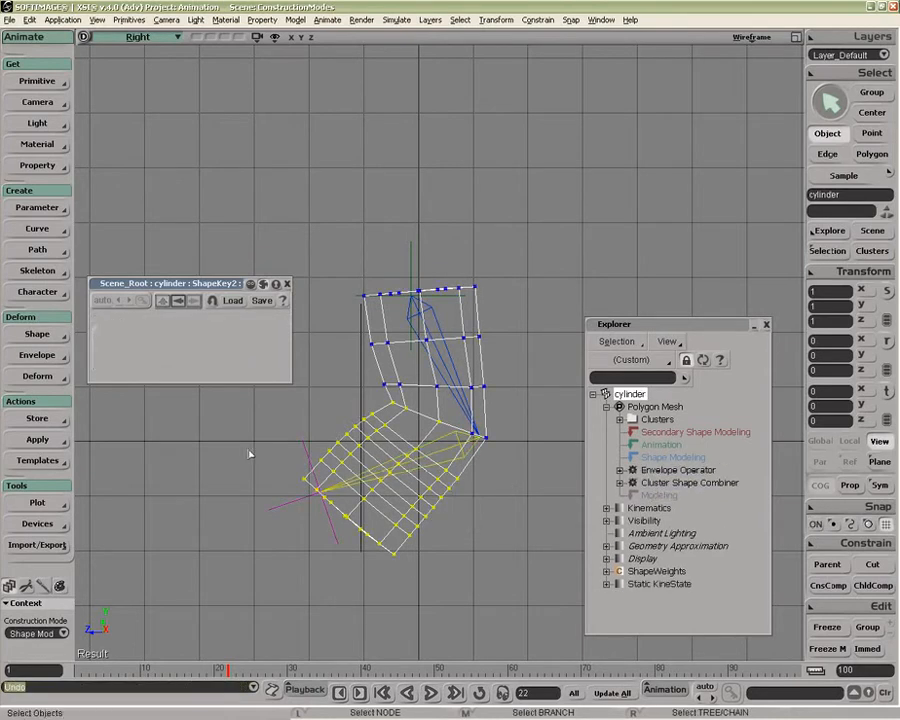
# Enable Mute Deforms on Instantiation and save a shape key of the bent cylinder at frame 22.
pyautogui.click(44, 346)
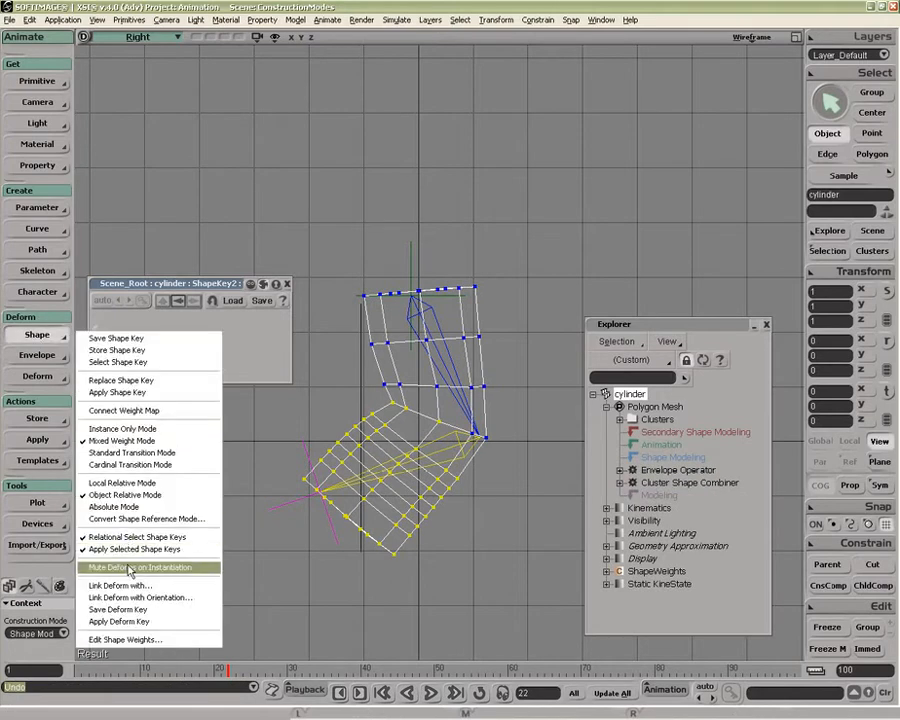
pyautogui.click(122, 568)
pyautogui.click(44, 335)
pyautogui.click(114, 339)
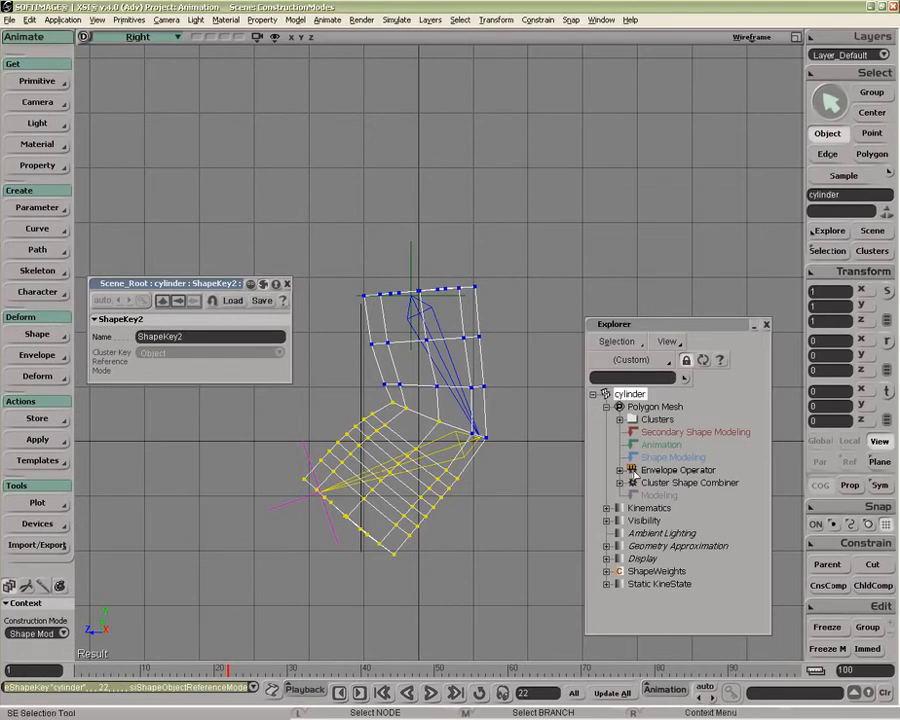
# Toggle the mute setting of the Envelope Operator off and on to compare the cylinder's deformation.
pyautogui.click(632, 472)
pyautogui.click(278, 337)
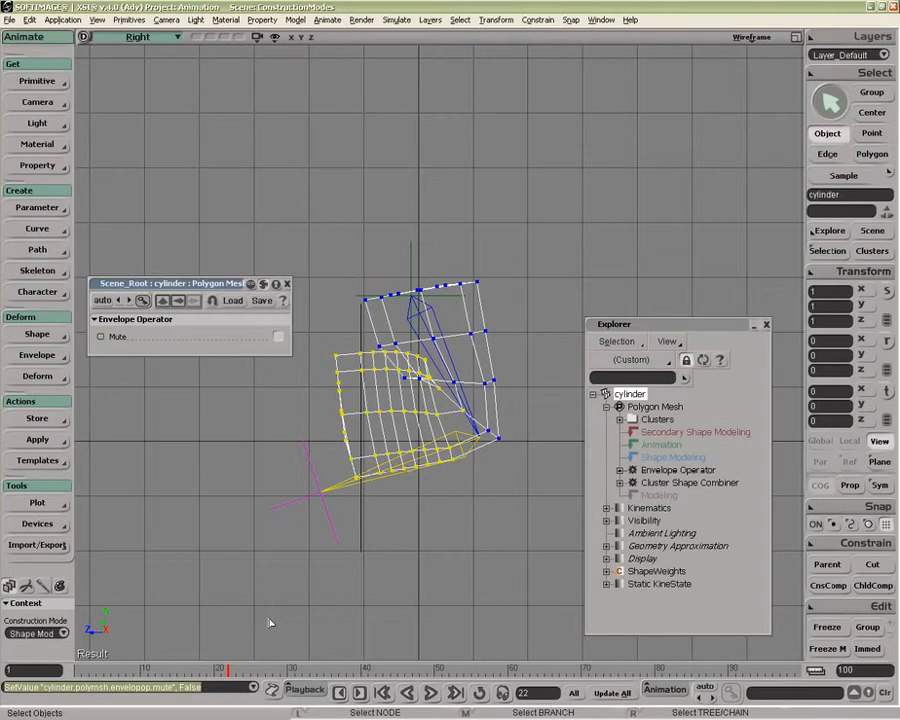
pyautogui.click(278, 337)
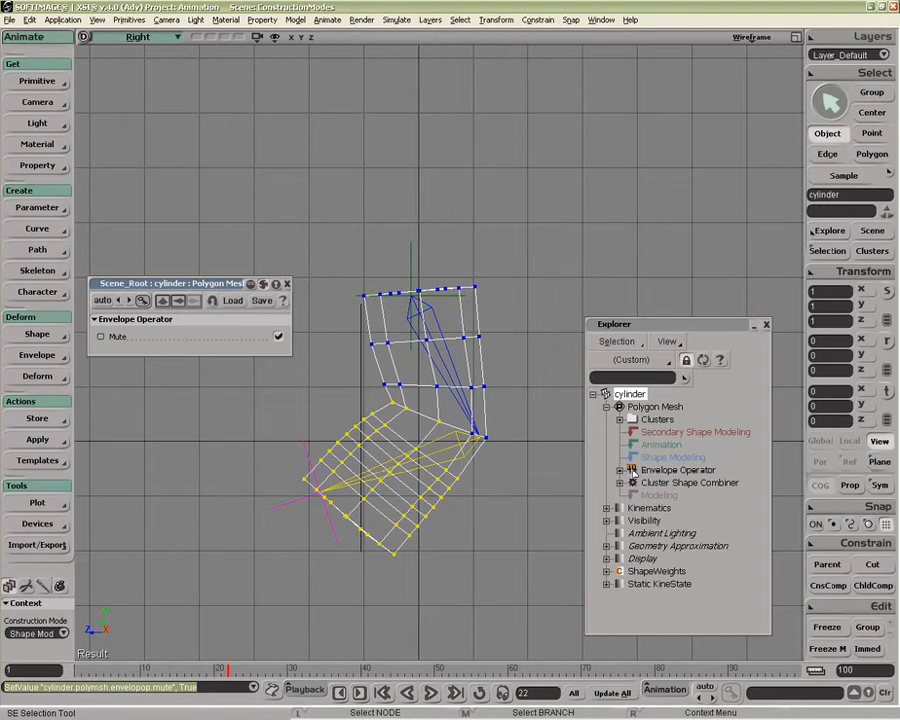
pyautogui.click(279, 337)
pyautogui.click(280, 337)
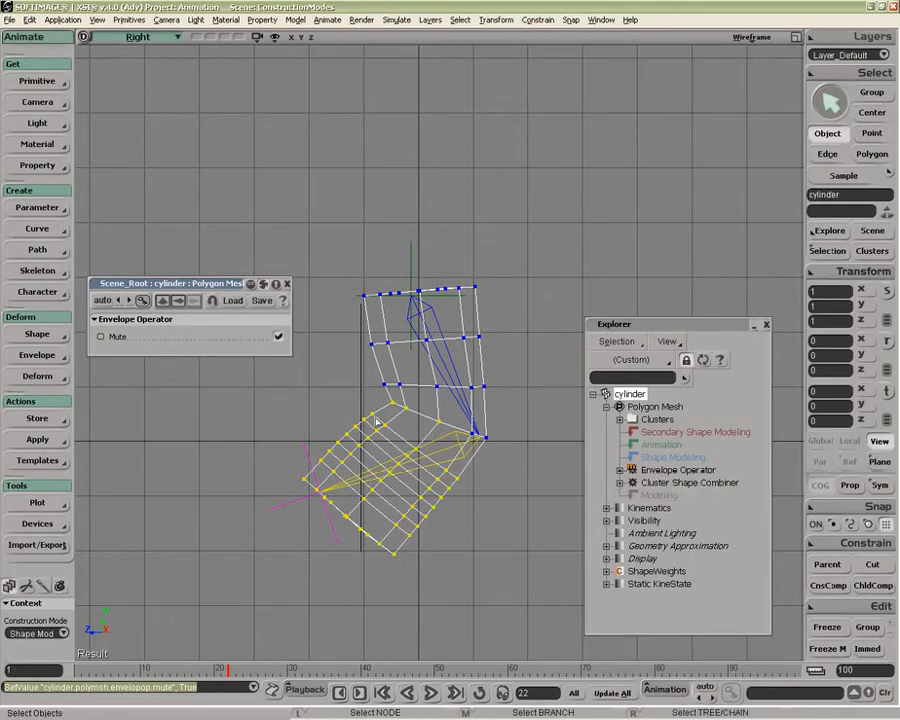
# Move the Envelope Operator from the Shape Modeling region into the Animation region and unmute it.
pyautogui.moveTo(652, 472); pyautogui.dragTo(655, 458)
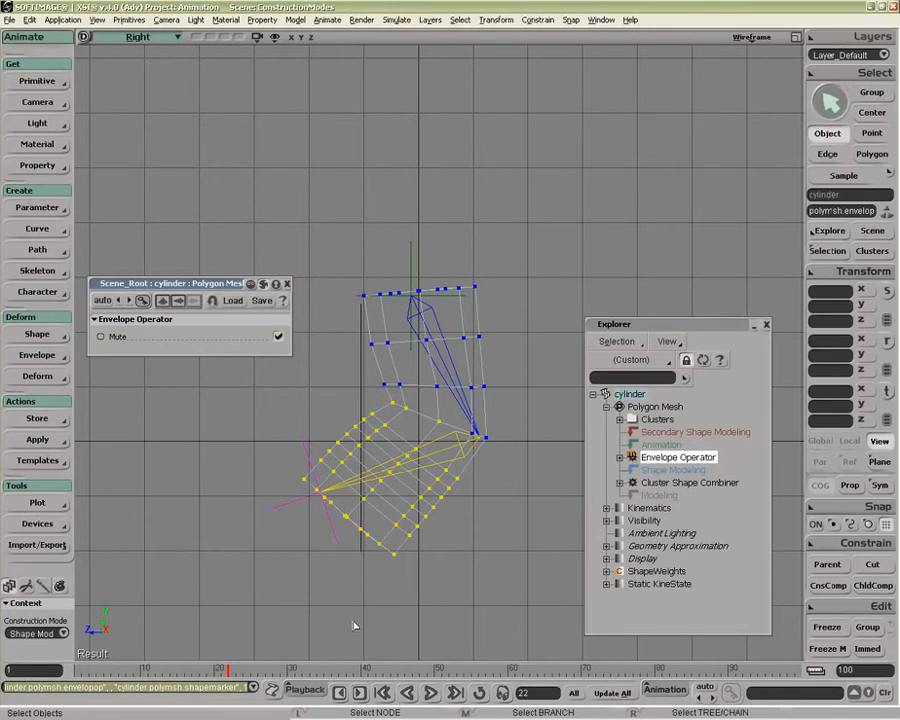
pyautogui.click(279, 337)
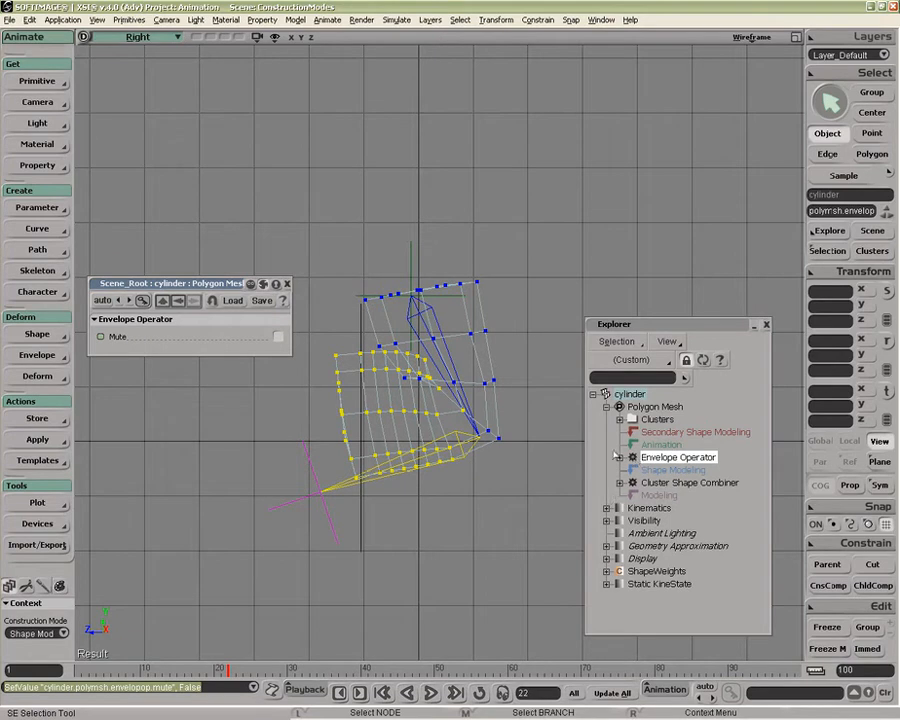
# Delete ShapeKey2 from the Shape cluster and scrub the timeline to frame 28 to check the animation.
pyautogui.click(620, 419)
pyautogui.click(632, 432)
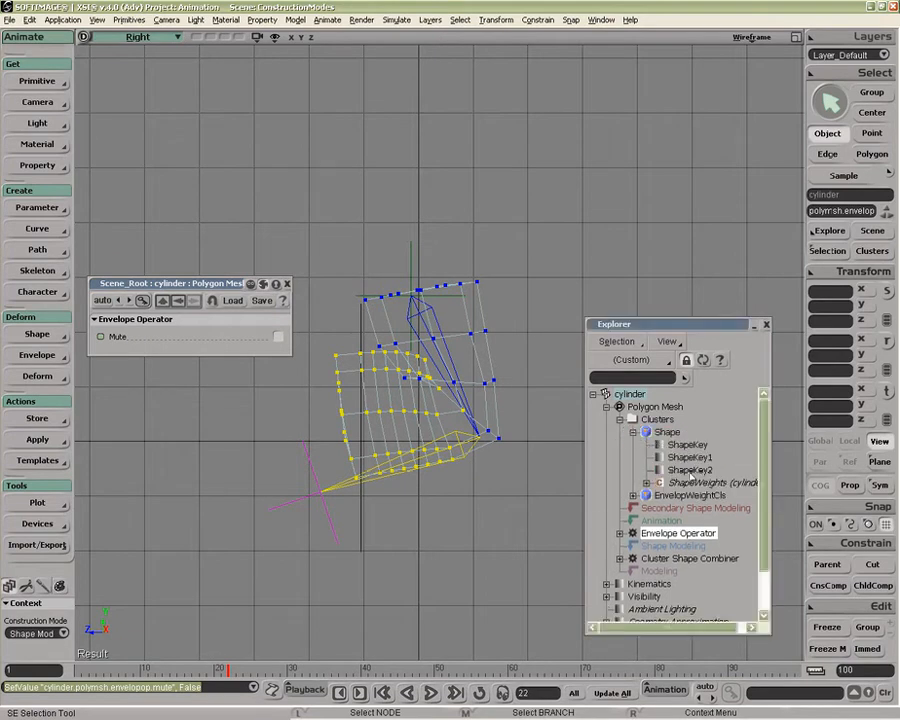
pyautogui.click(690, 469)
pyautogui.press('Delete')
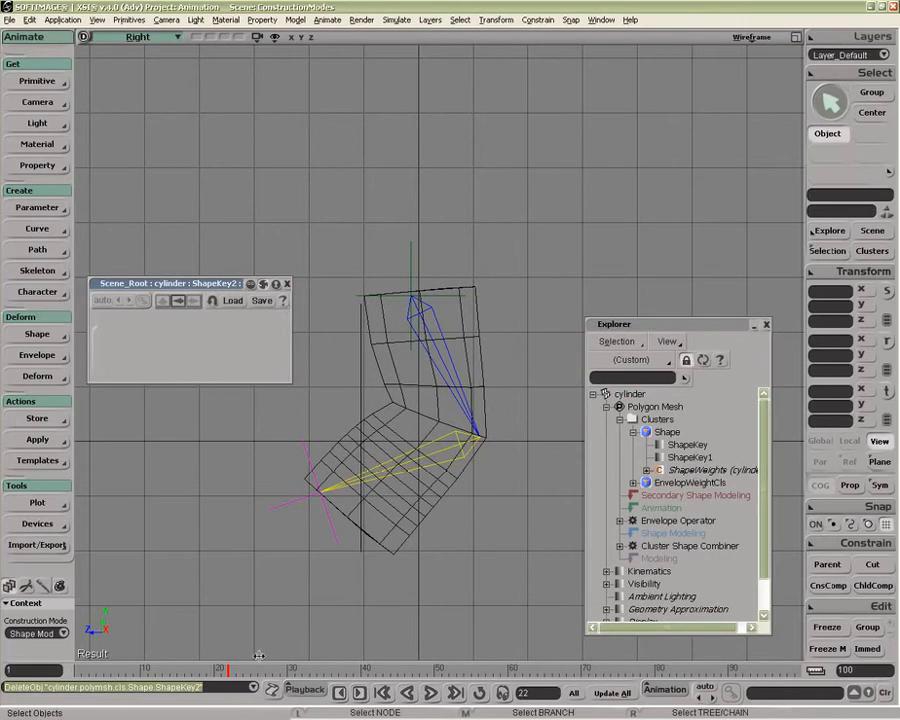
pyautogui.click(210, 672)
pyautogui.moveTo(208, 677); pyautogui.dragTo(270, 676)
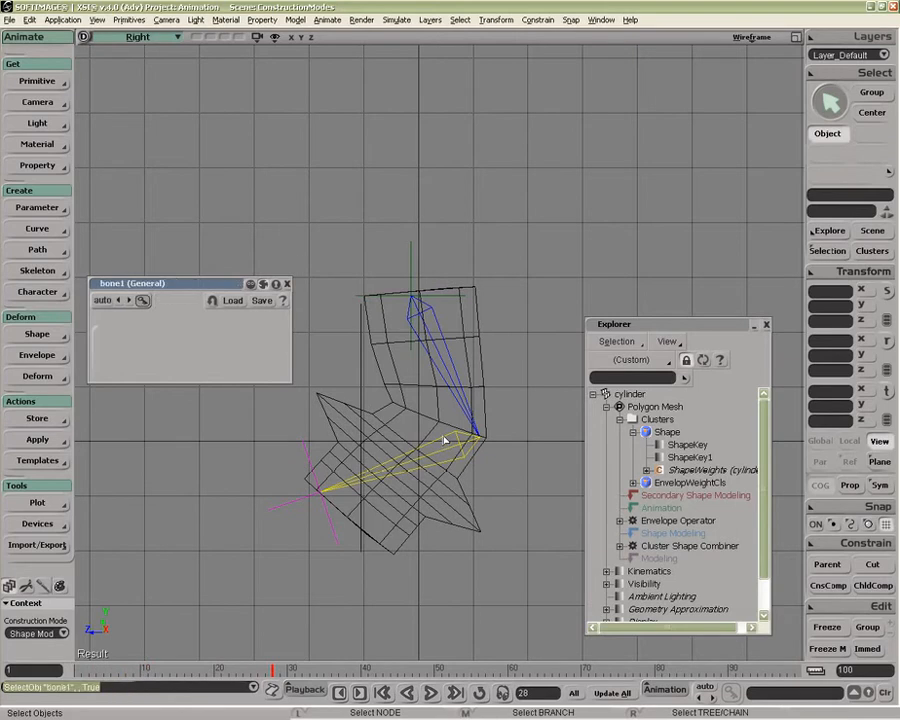
# Collapse the Clusters folder, set the construction mode to Animation and select the Envelope Operator.
pyautogui.click(447, 441)
pyautogui.click(287, 284)
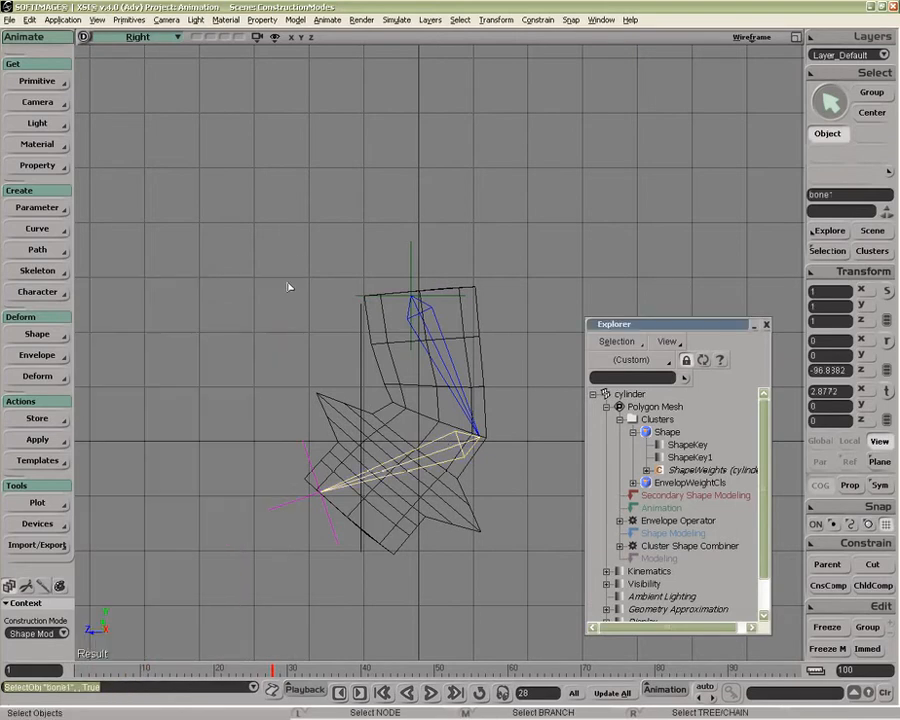
pyautogui.click(619, 420)
pyautogui.click(35, 633)
pyautogui.click(36, 626)
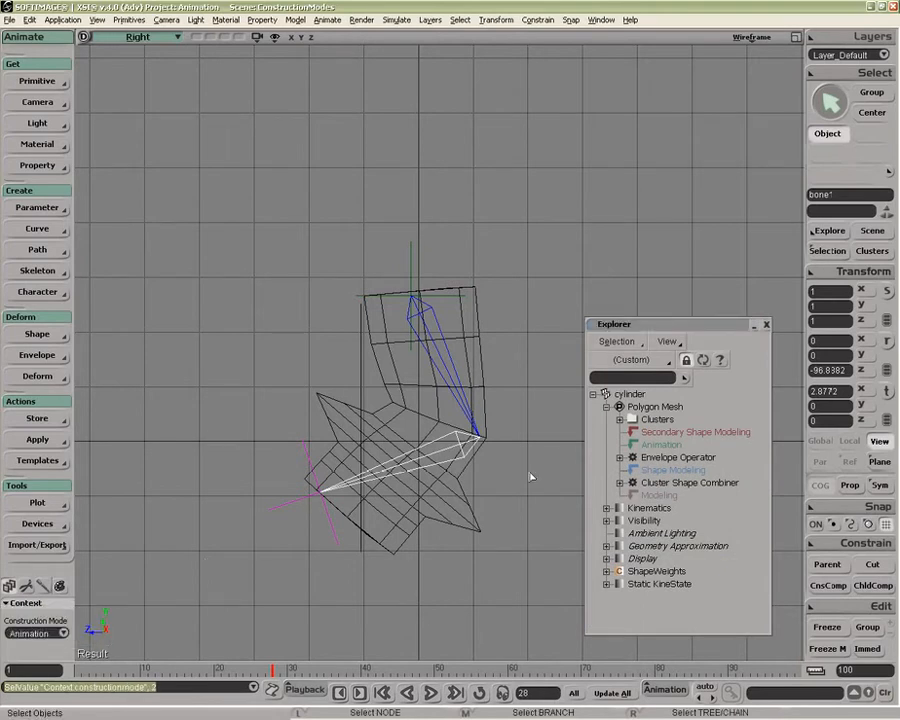
pyautogui.click(655, 459)
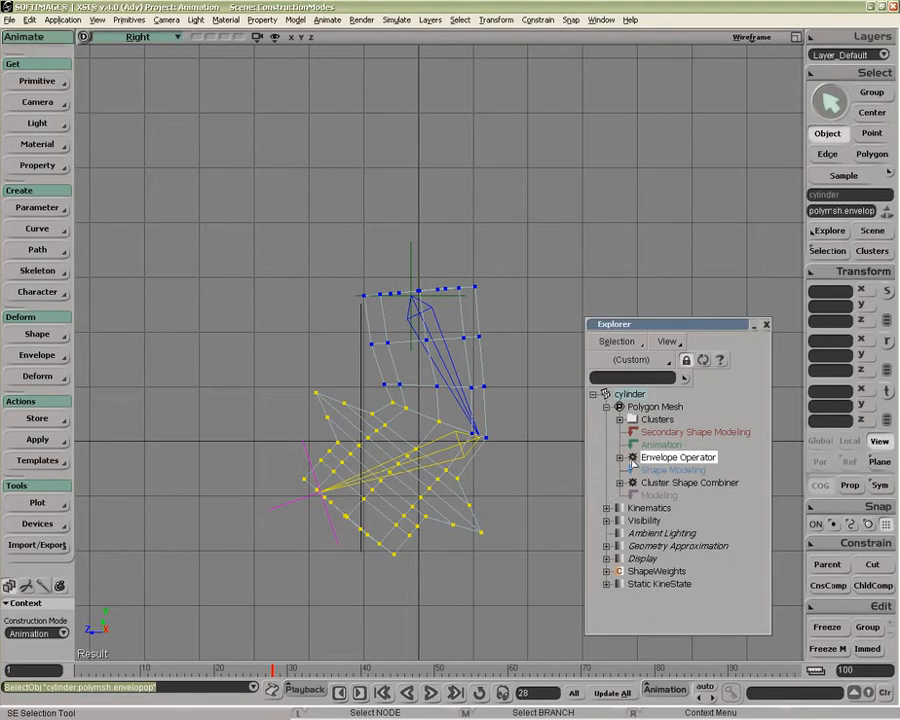
# Keyframe the lower bone's rotation at frame 28, and at frame 1 with Z rotated to about -52.25 degrees.
pyautogui.click(432, 444)
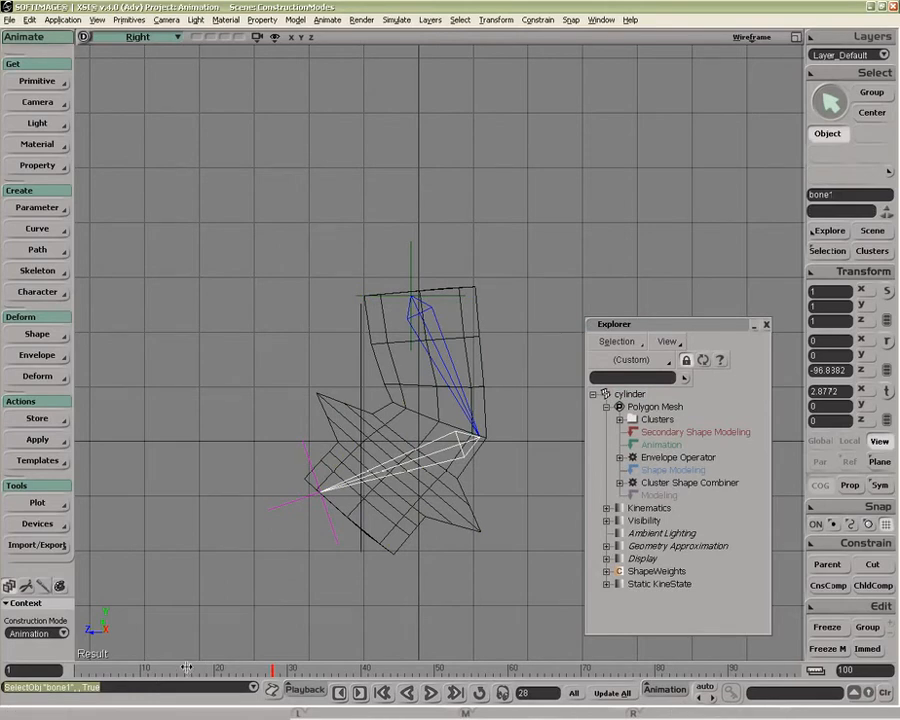
pyautogui.press('r')
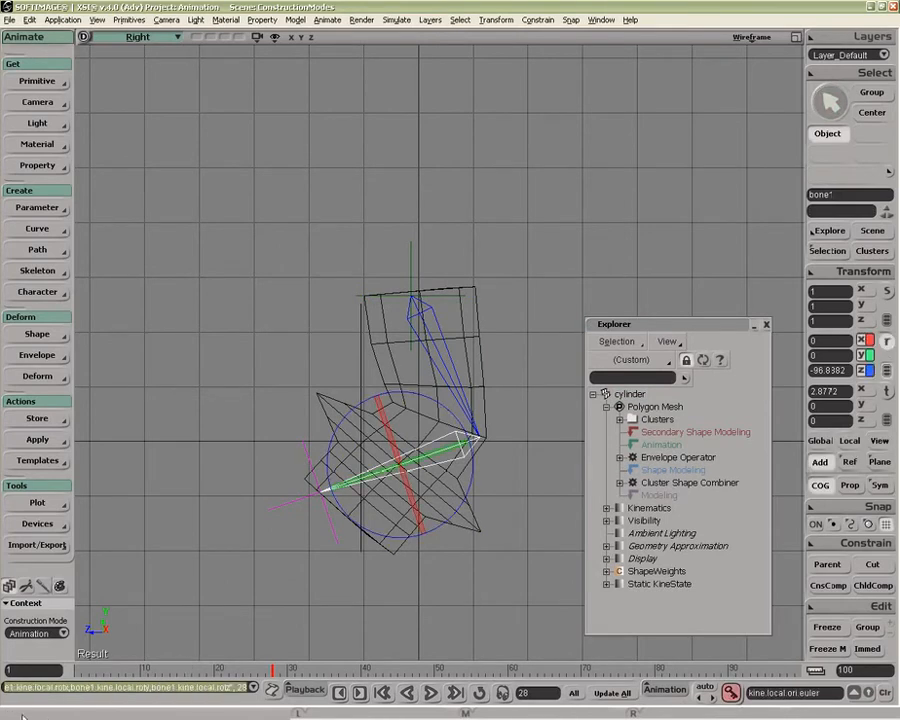
pyautogui.moveTo(97, 669); pyautogui.dragTo(75, 669)
pyautogui.moveTo(341, 435); pyautogui.dragTo(335, 487)
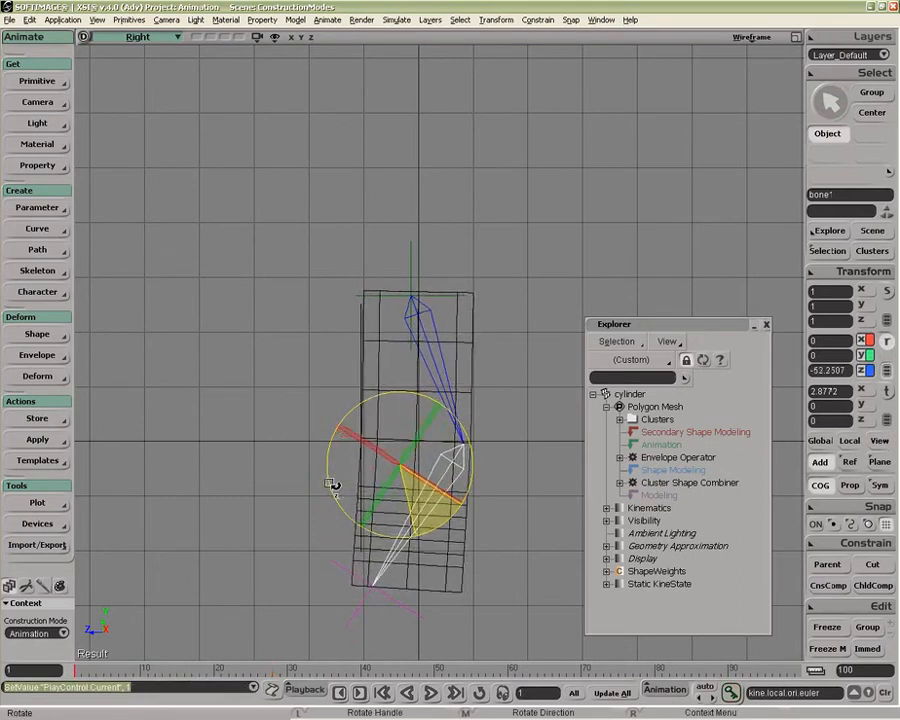
pyautogui.click(110, 669)
pyautogui.press('k')
pyautogui.moveTo(110, 669); pyautogui.dragTo(75, 669)
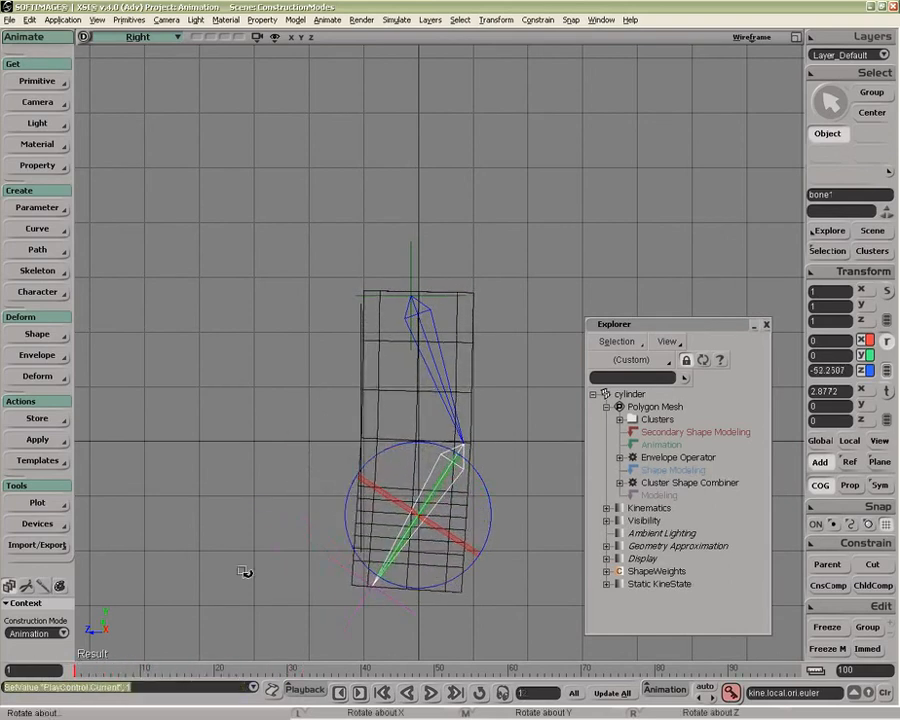
# Set the construction mode to Modeling and pull the cylinder's bottom corner point, opposite the lower bone's tip, outward and down.
pyautogui.press('space')
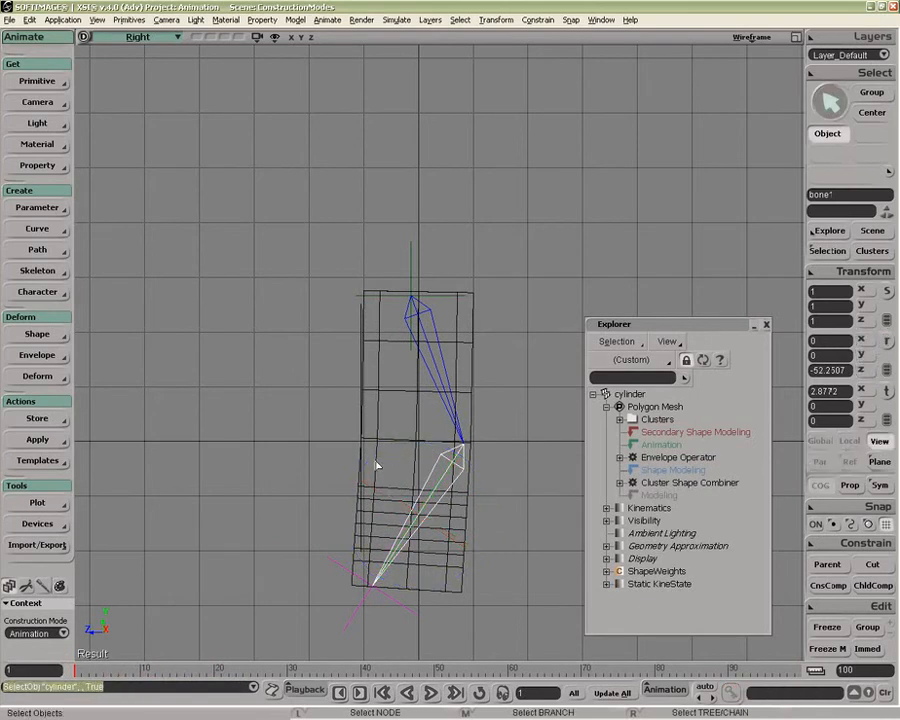
pyautogui.click(377, 535)
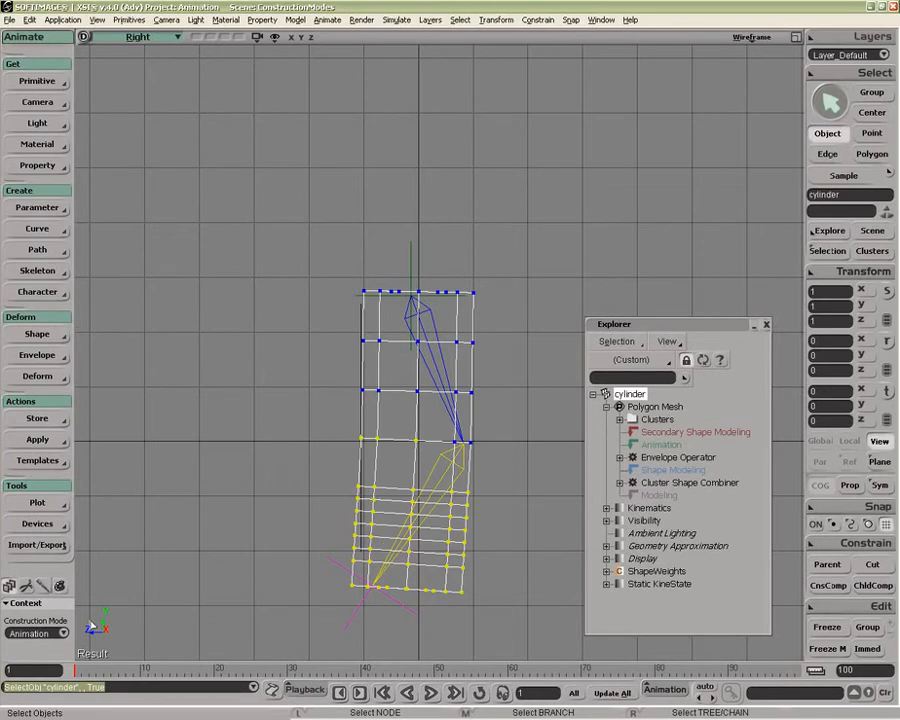
pyautogui.click(50, 633)
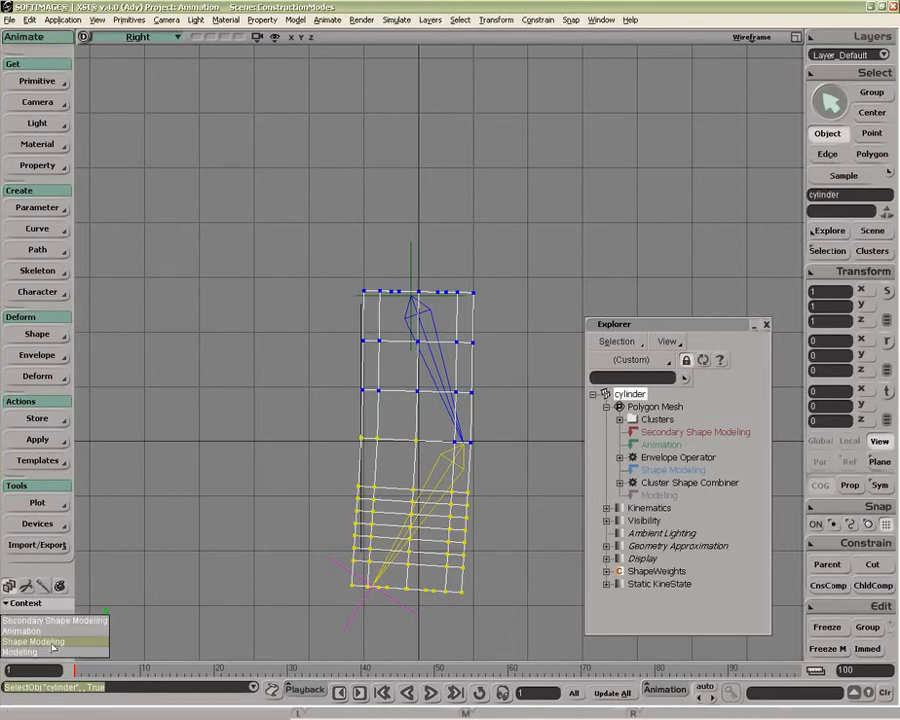
pyautogui.click(45, 651)
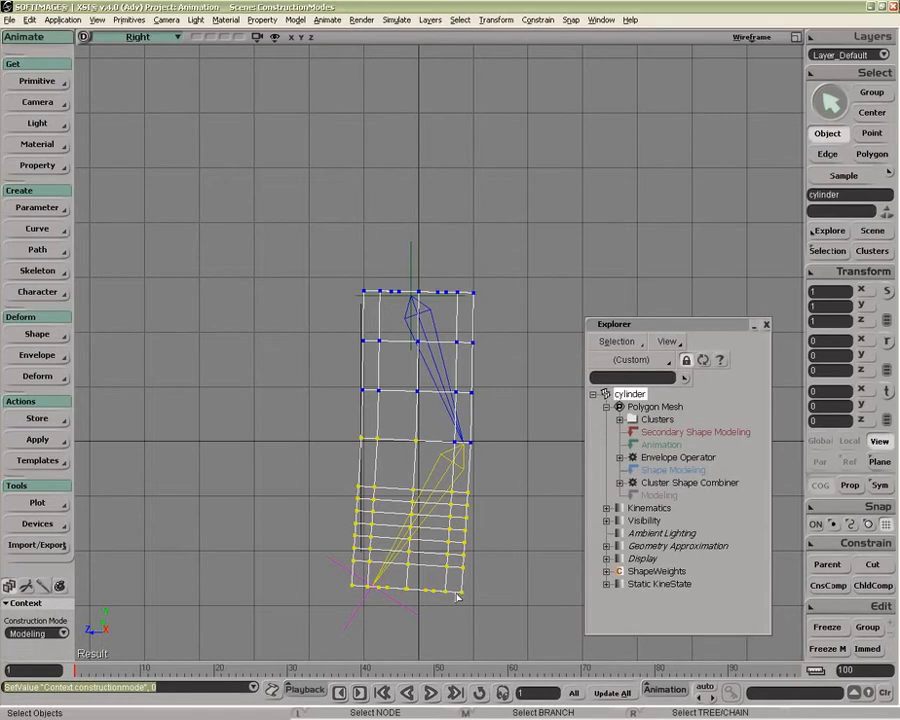
pyautogui.press('v')
pyautogui.moveTo(458, 597); pyautogui.dragTo(505, 645)
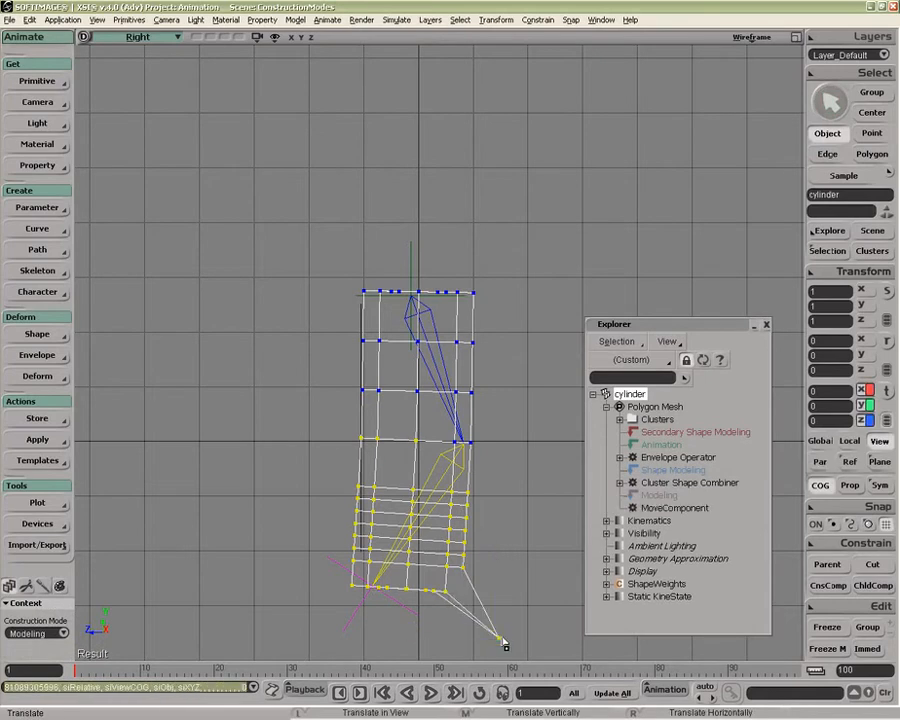
pyautogui.click(649, 510)
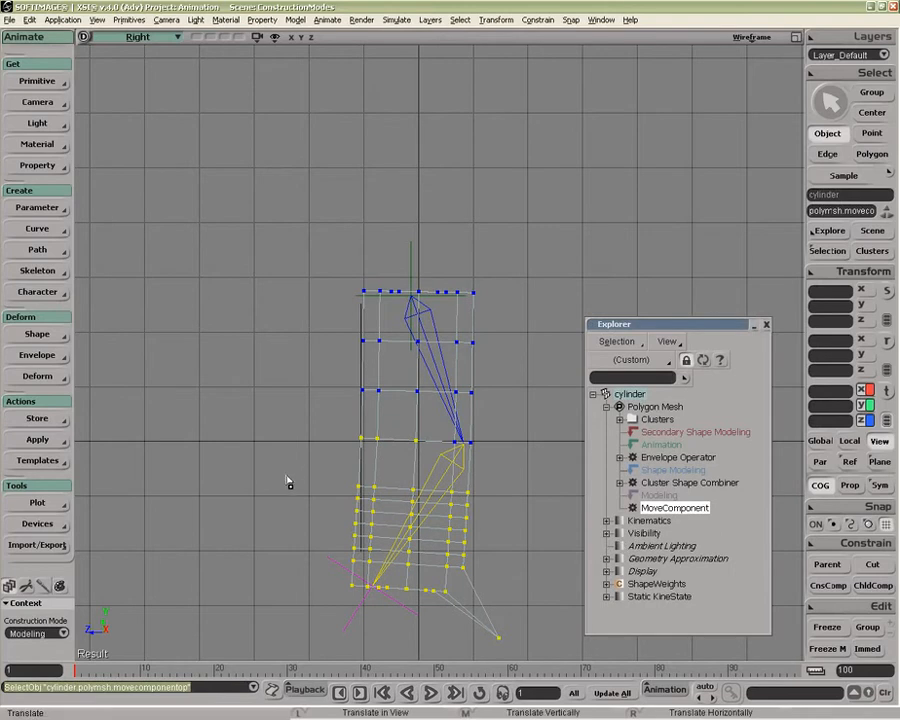
# Try to save a shape key for the cylinder while in Modeling mode.
pyautogui.press('space')
pyautogui.click(389, 388)
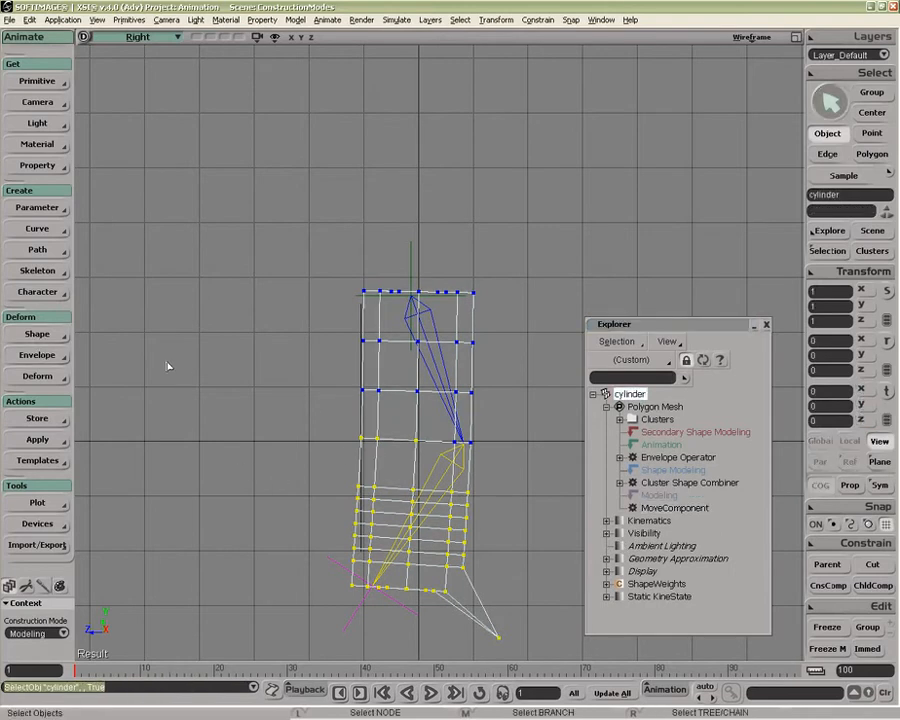
pyautogui.click(38, 334)
pyautogui.click(125, 340)
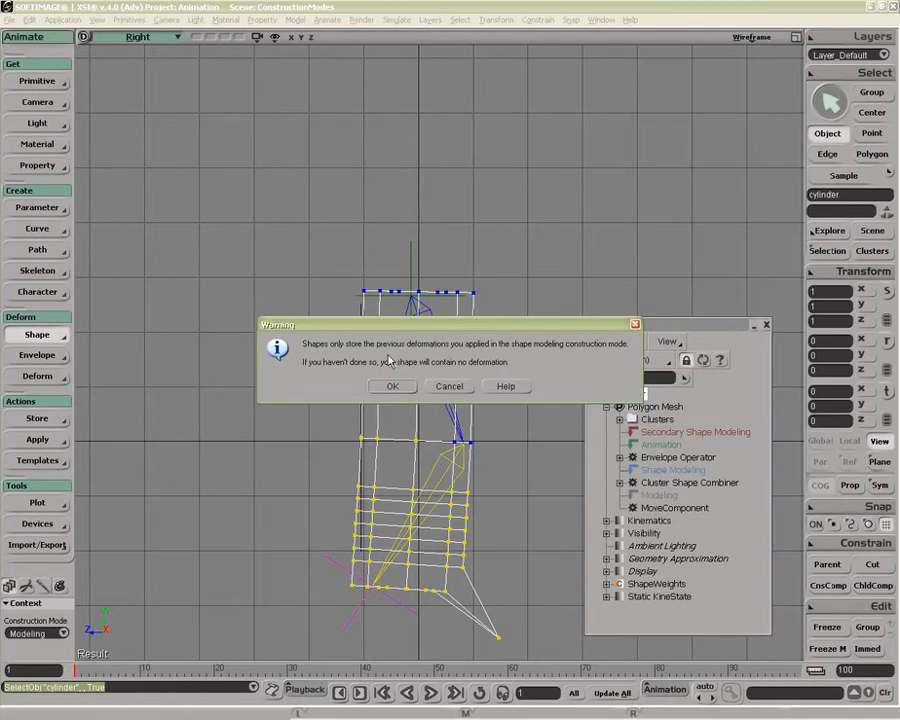
pyautogui.click(457, 386)
# Set the construction mode to Shape Modeling and save a shape key for the cylinder without replacing the existing shape clip.
pyautogui.click(55, 633)
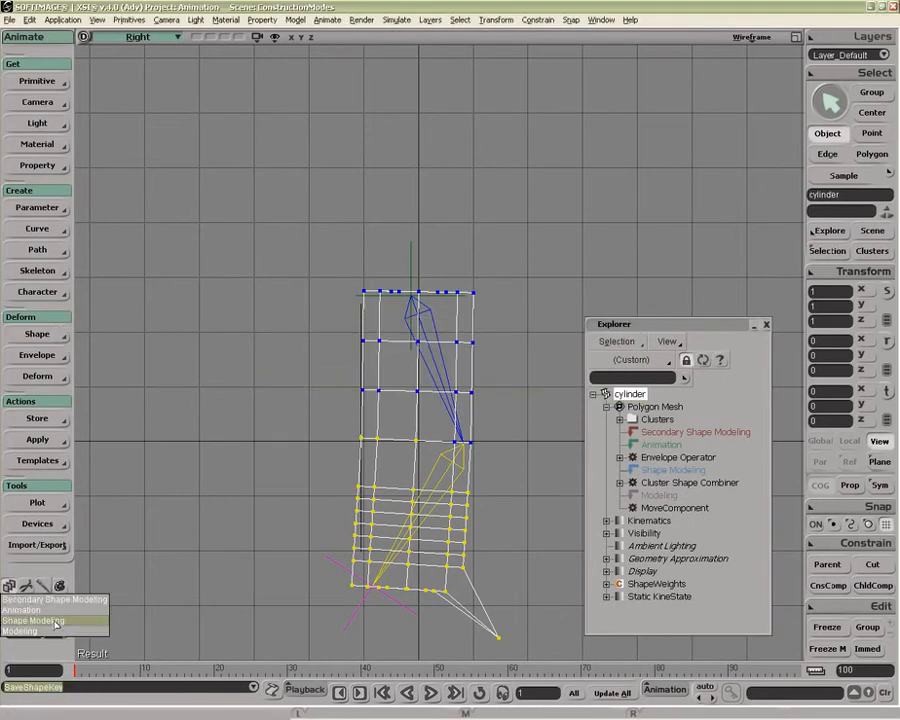
pyautogui.click(55, 621)
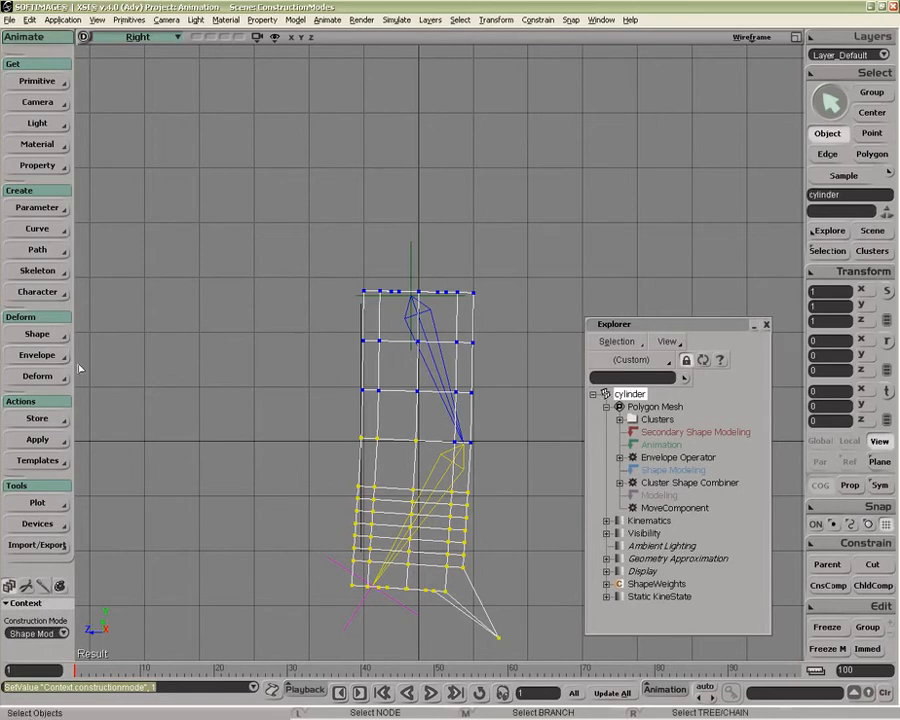
pyautogui.middleClick(46, 336)
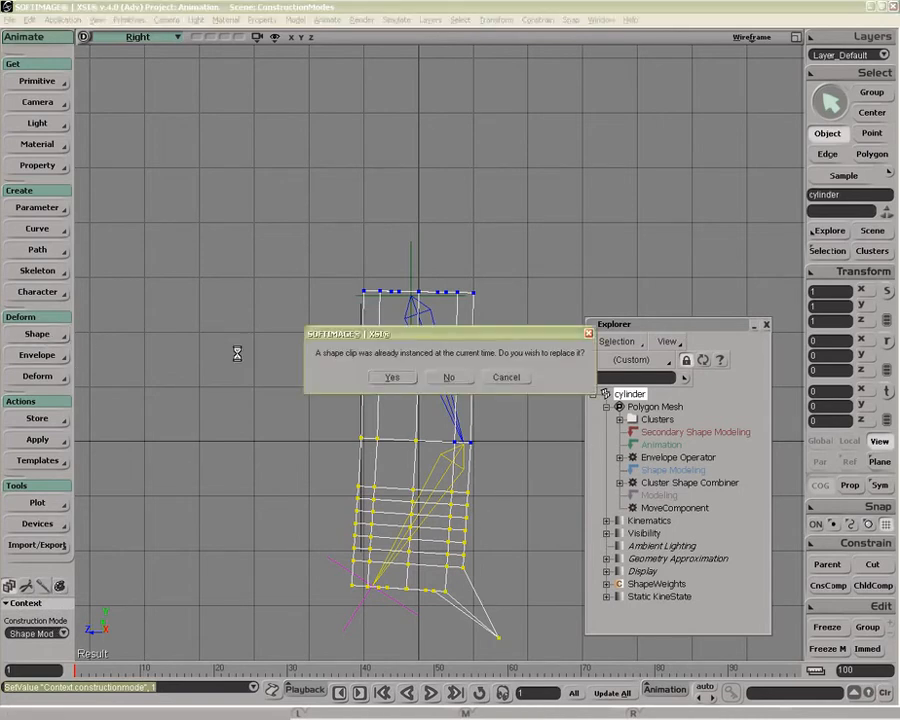
pyautogui.click(450, 378)
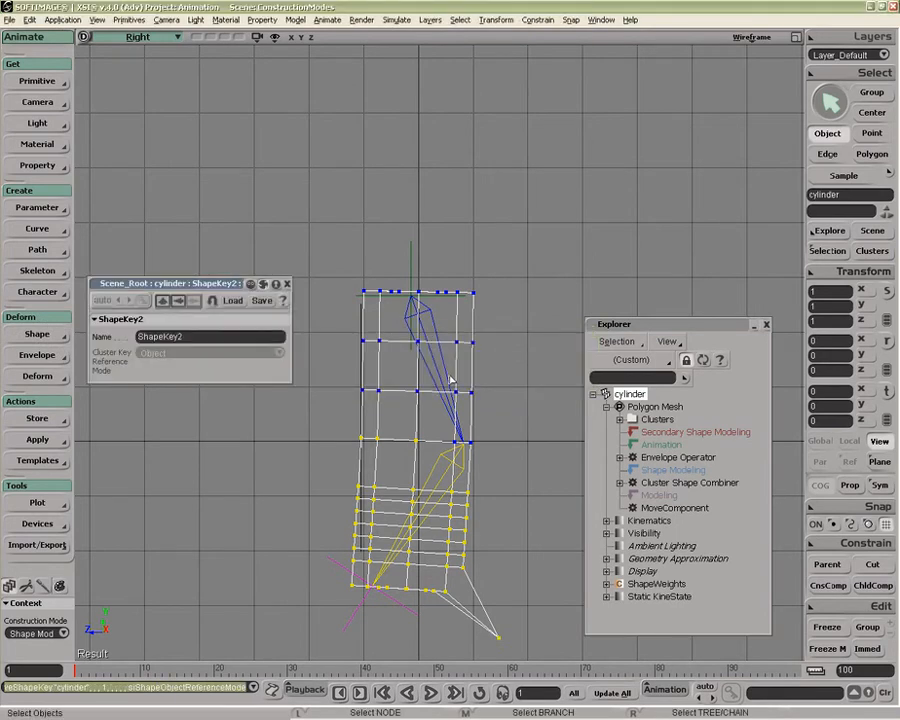
# Move the MoveComponent operator from the Modeling region into the Shape Modeling region, above the Cluster Shape Combiner.
pyautogui.click(670, 469)
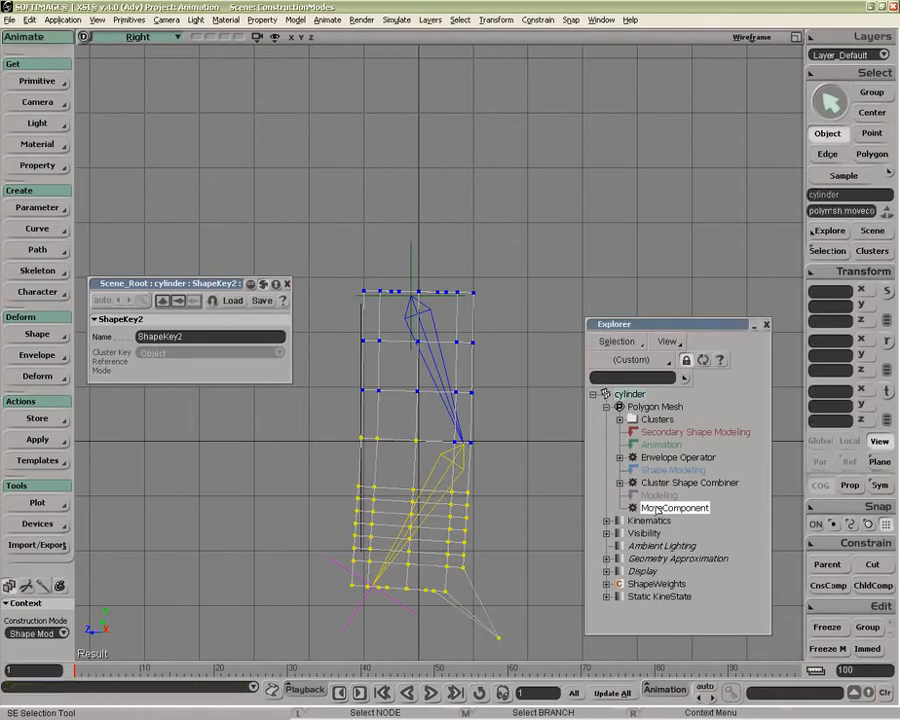
pyautogui.click(657, 457)
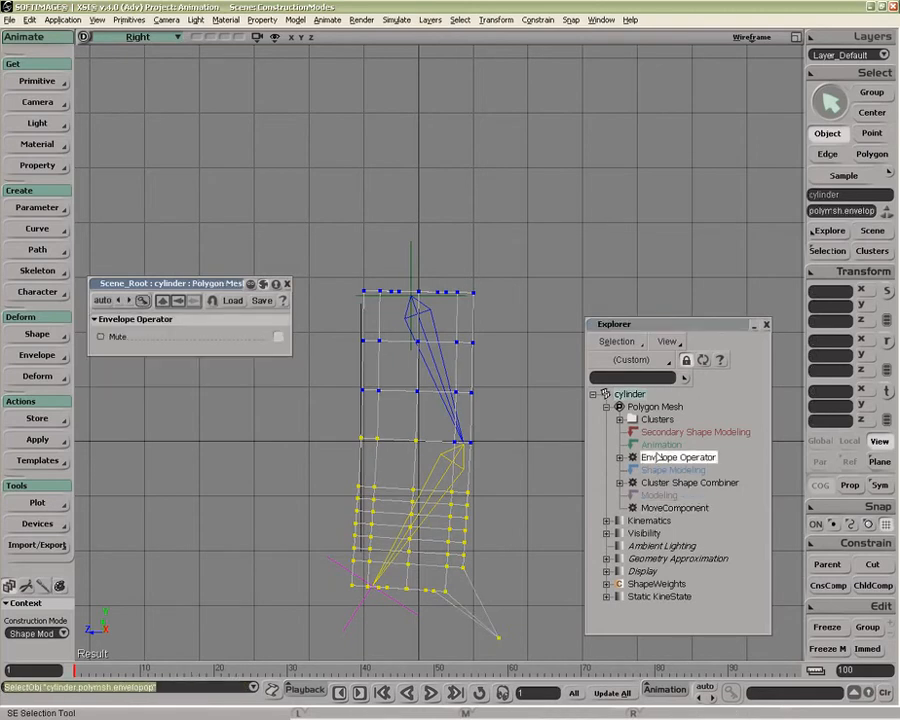
pyautogui.click(287, 284)
pyautogui.click(662, 509)
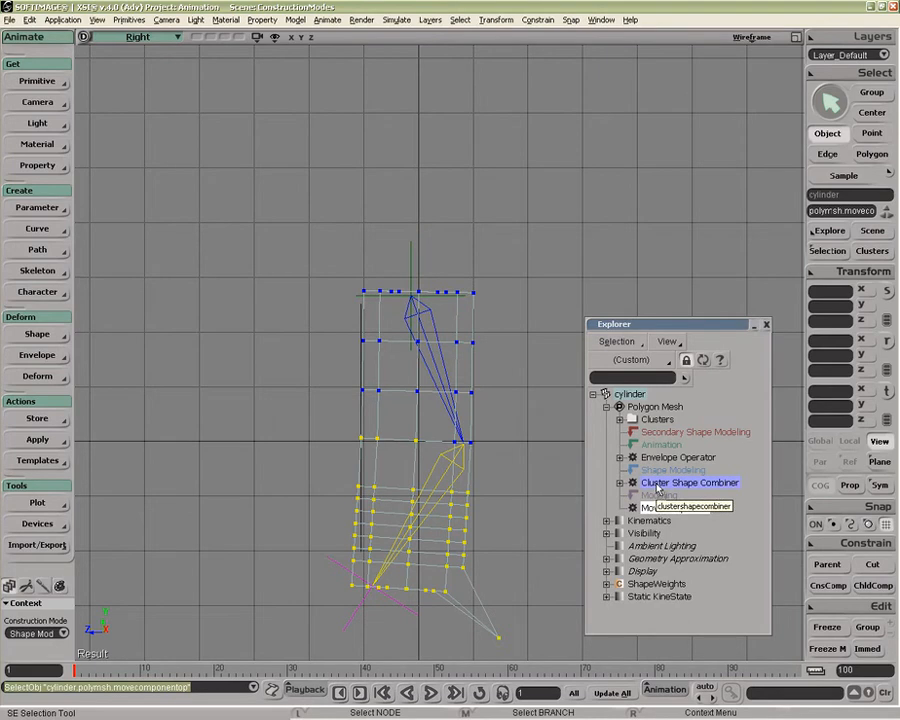
pyautogui.moveTo(658, 488); pyautogui.dragTo(659, 487)
# Save another shape key for the cylinder at frame 1, replacing the existing shape clip, and close its property page.
pyautogui.click(395, 439)
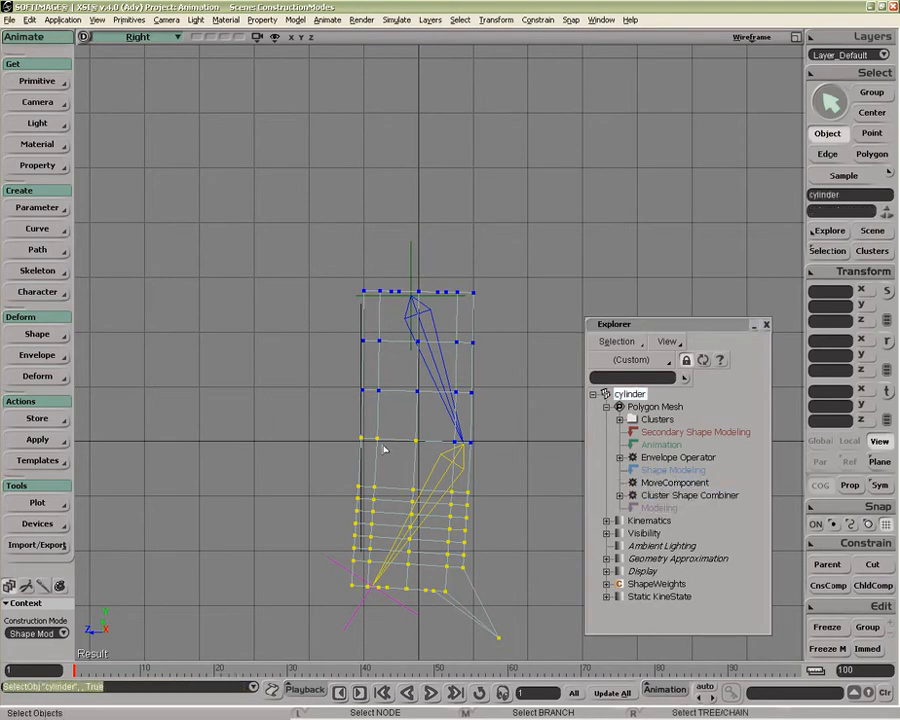
pyautogui.click(42, 339)
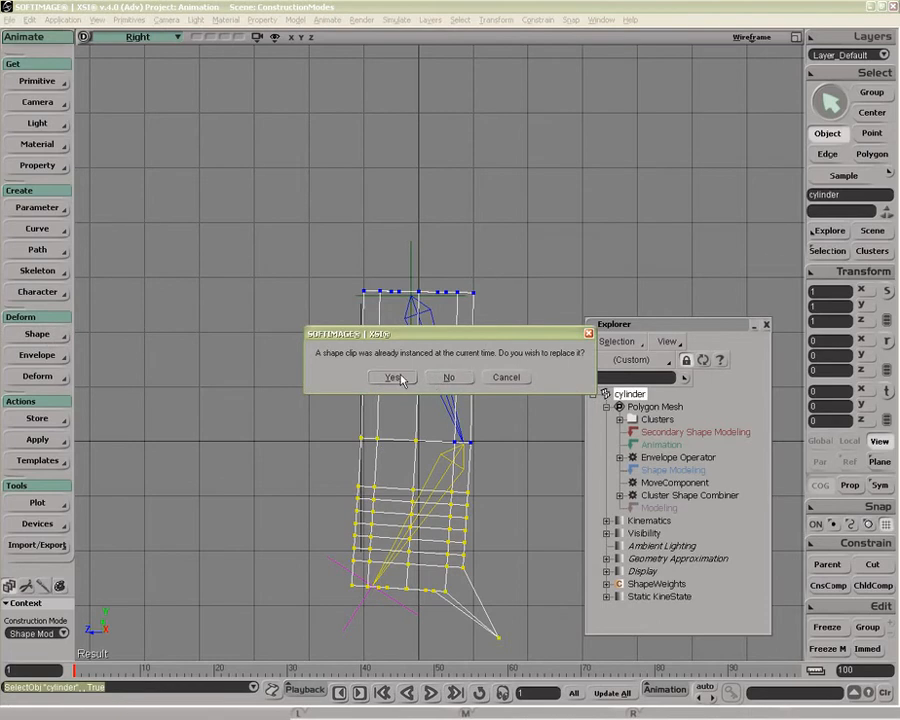
pyautogui.click(392, 378)
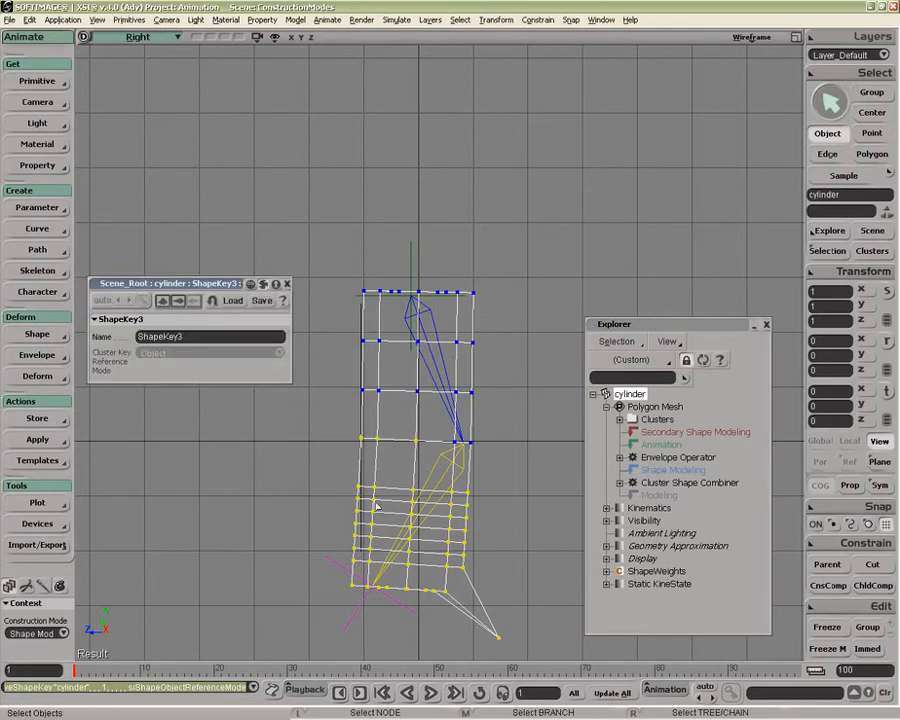
pyautogui.moveTo(286, 672); pyautogui.dragTo(60, 631)
pyautogui.click(662, 470)
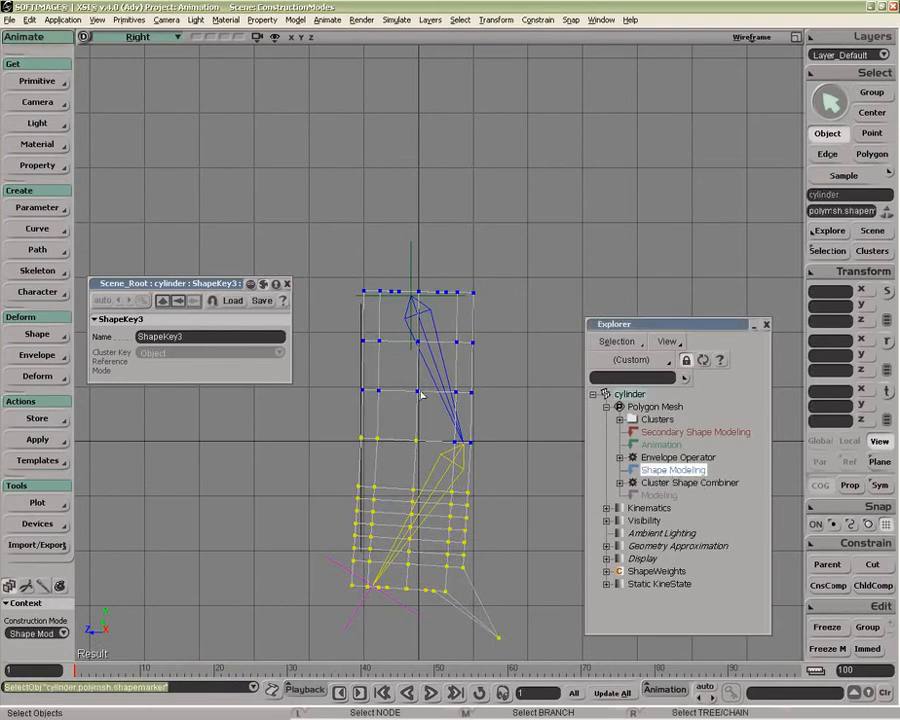
pyautogui.click(287, 284)
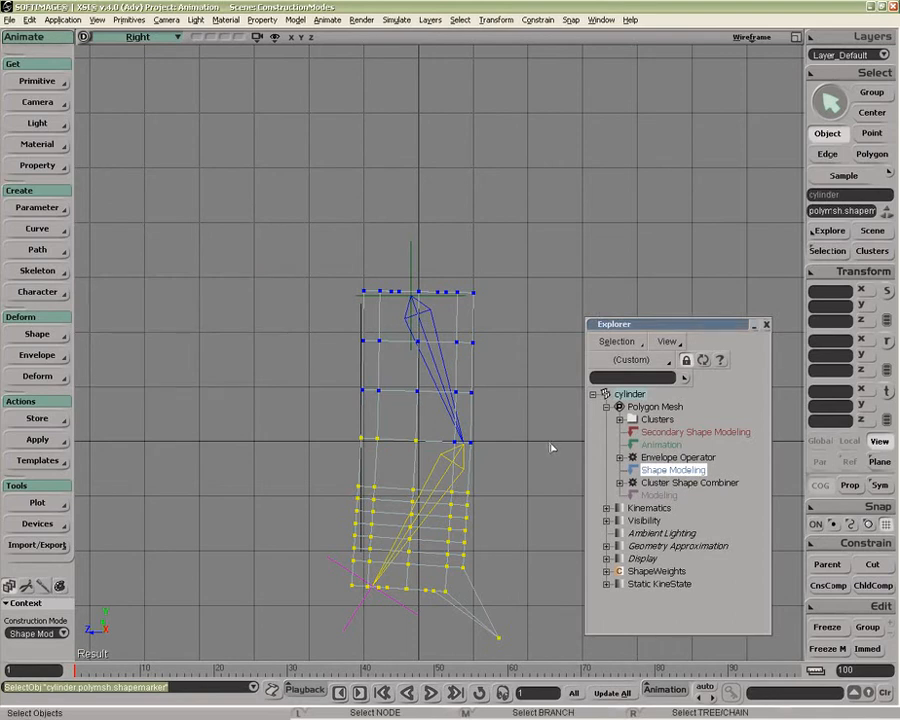
# Go to frame 31 and select the cylinder's points at the inner side of the bend.
pyautogui.click(477, 512)
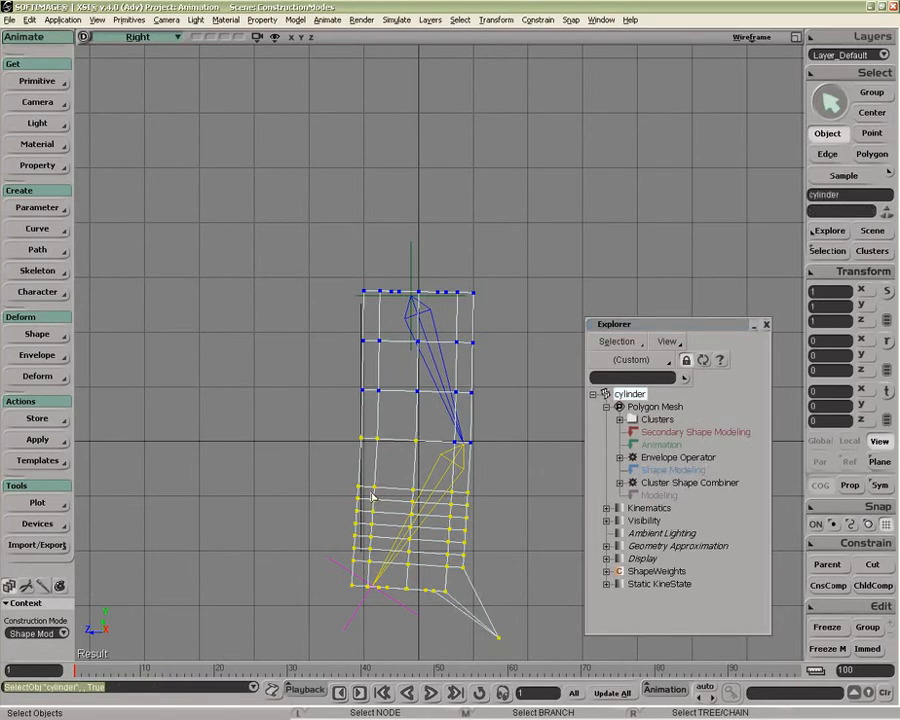
pyautogui.moveTo(101, 676); pyautogui.dragTo(293, 670)
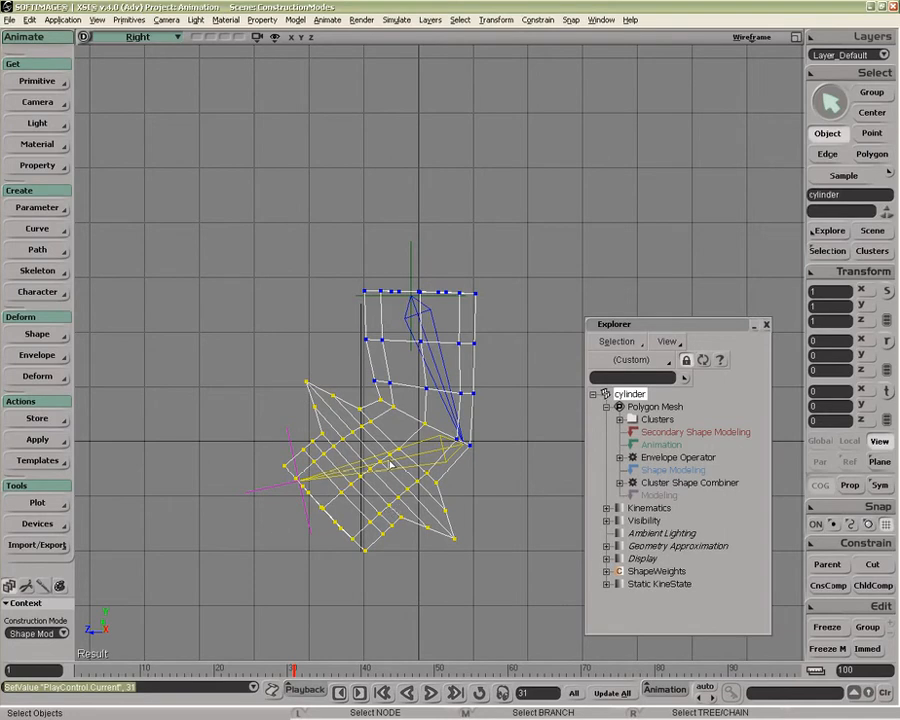
pyautogui.press('t')
pyautogui.moveTo(365, 405); pyautogui.dragTo(408, 433)
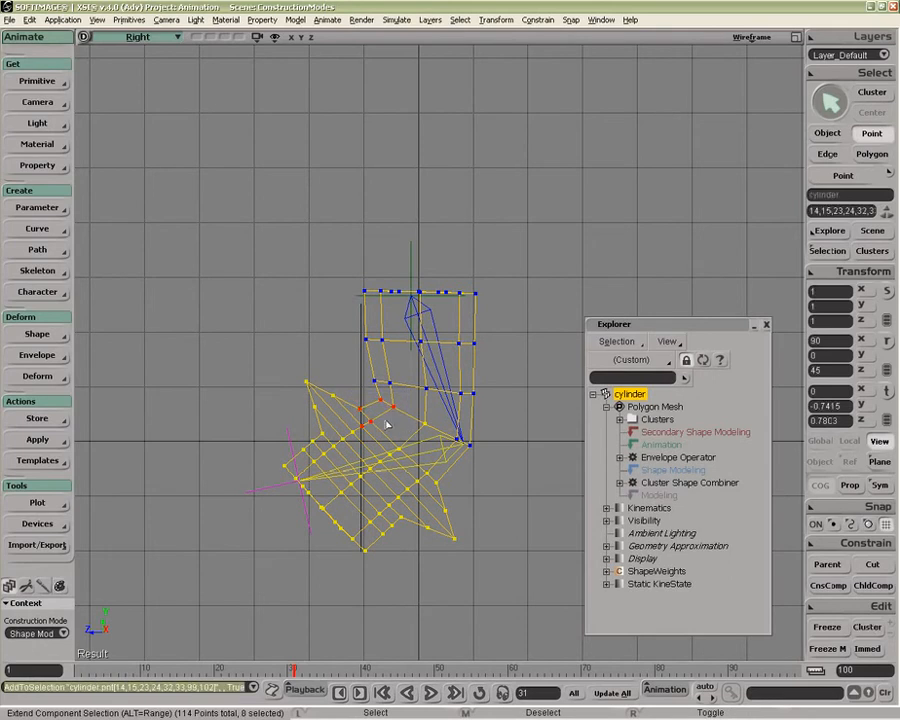
# Try to pull the selected bend points far away from the cylinder with the construction mode on Shape Modeling.
pyautogui.press('v')
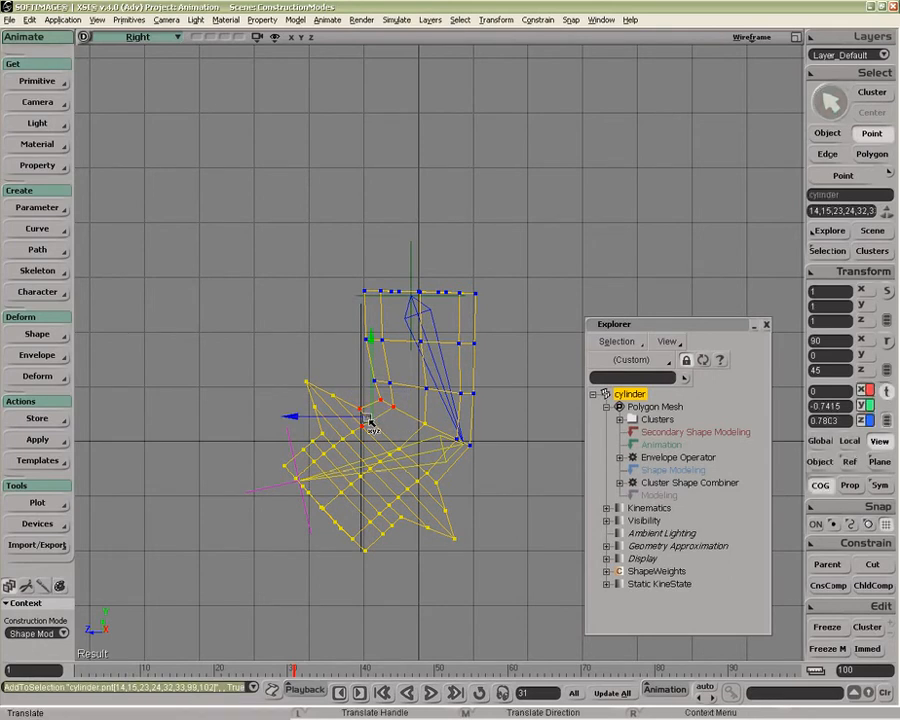
pyautogui.moveTo(367, 417); pyautogui.dragTo(136, 376)
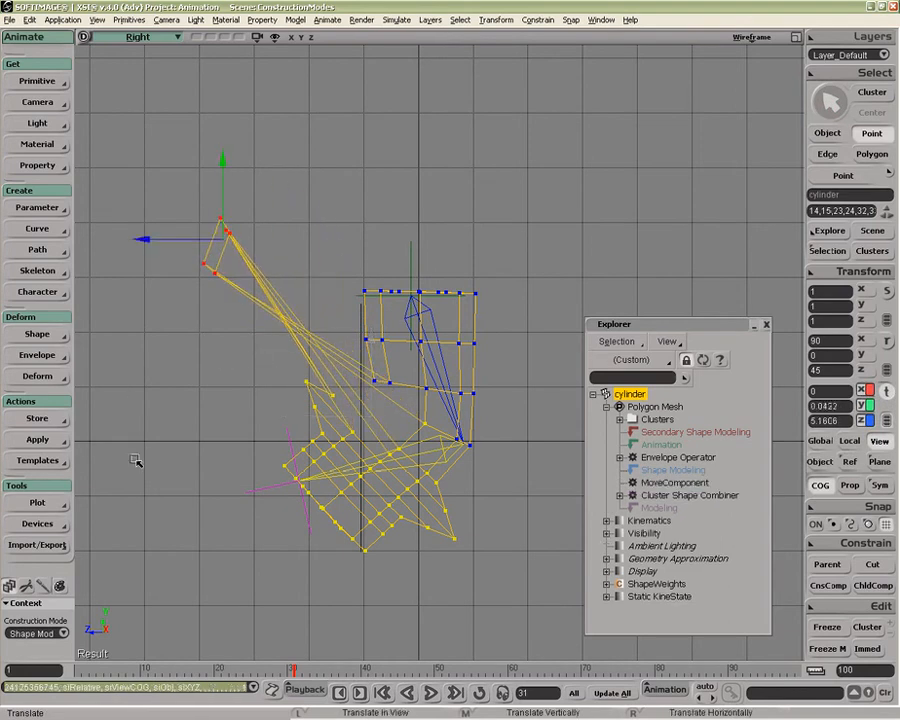
pyautogui.click(58, 634)
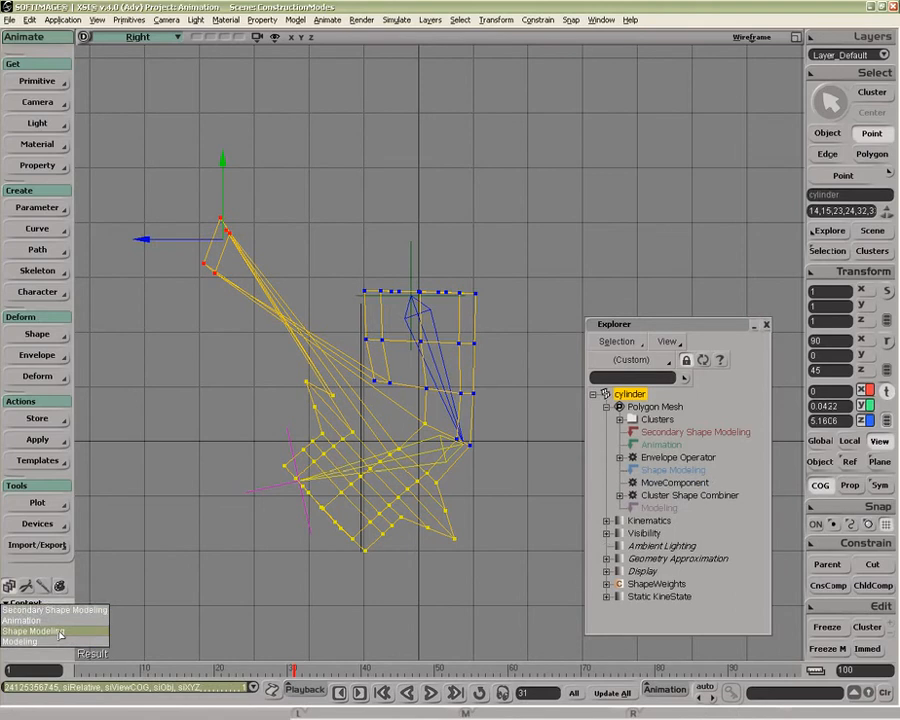
pyautogui.click(60, 632)
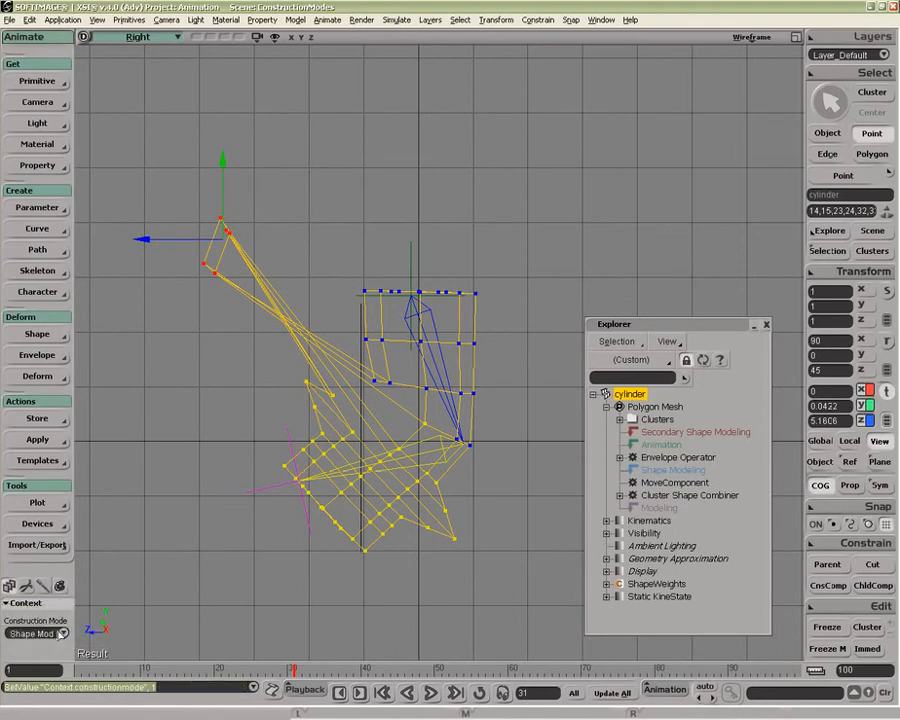
# Compare the moved points with the Envelope Operator muted and unmuted, and undo the point move.
pyautogui.click(632, 461)
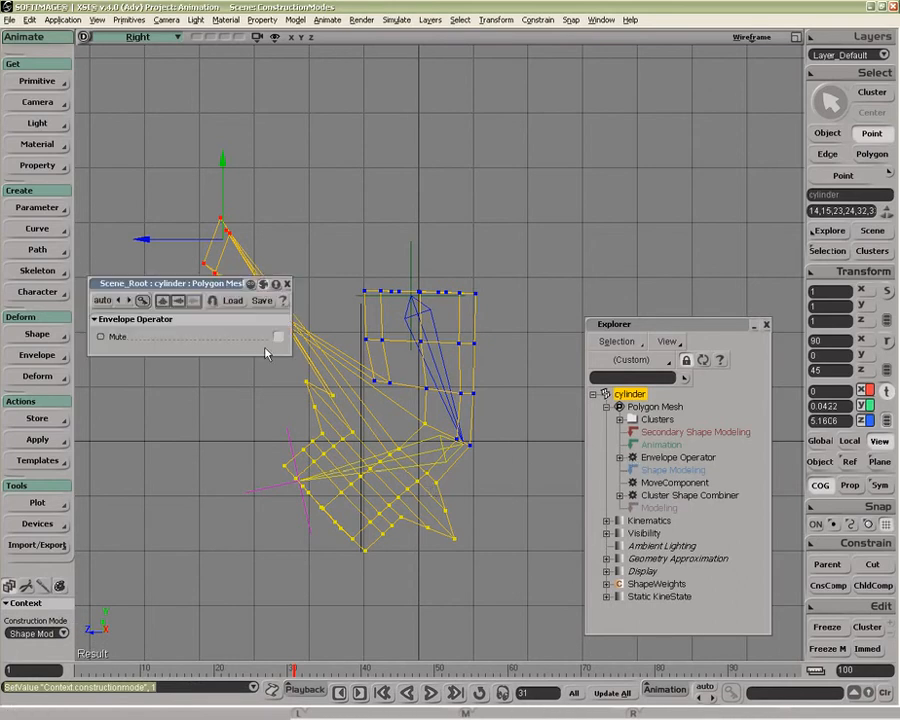
pyautogui.click(279, 338)
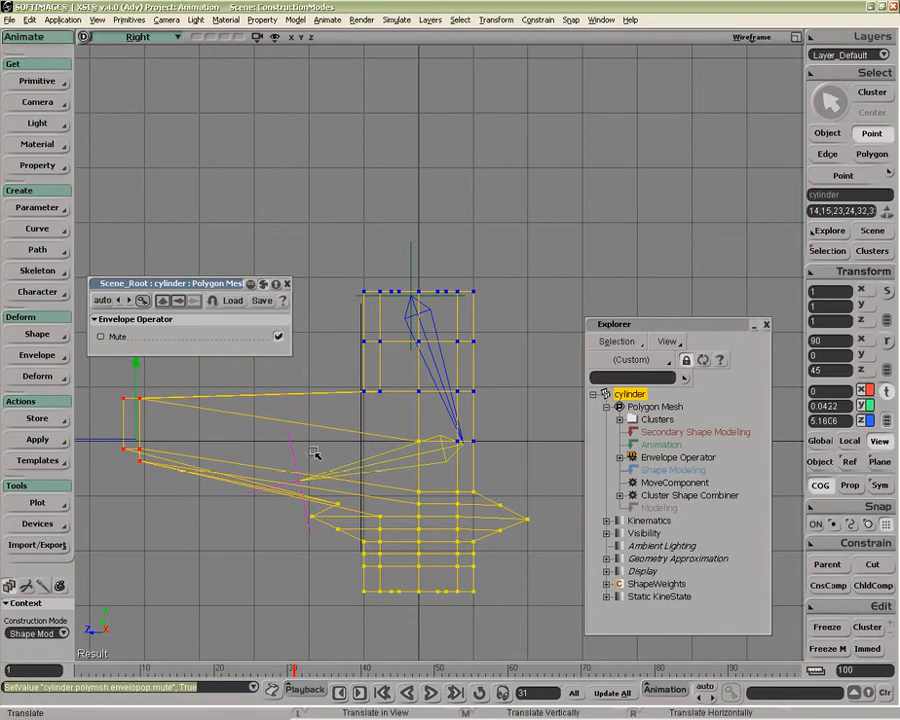
pyautogui.click(279, 338)
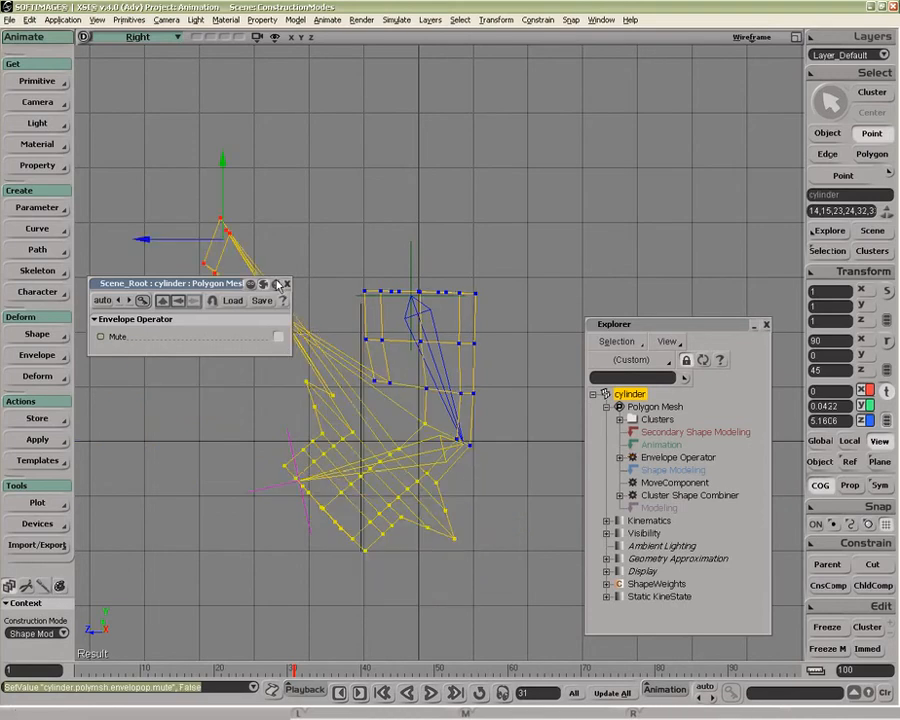
pyautogui.hotkey('ctrl', 'z')
pyautogui.hotkey('ctrl', 'z')
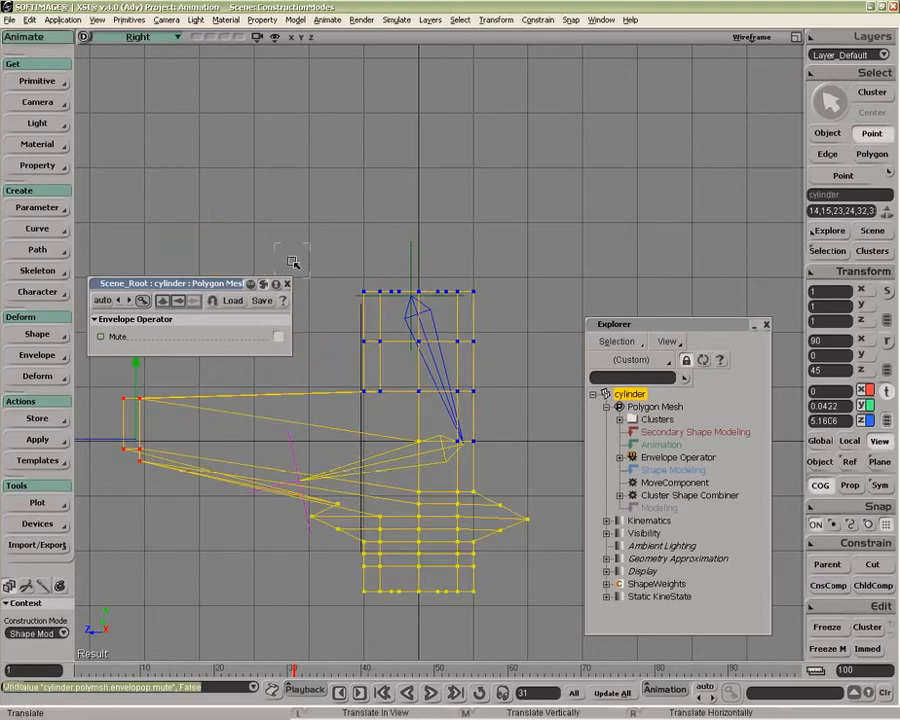
pyautogui.hotkey('ctrl', 'z')
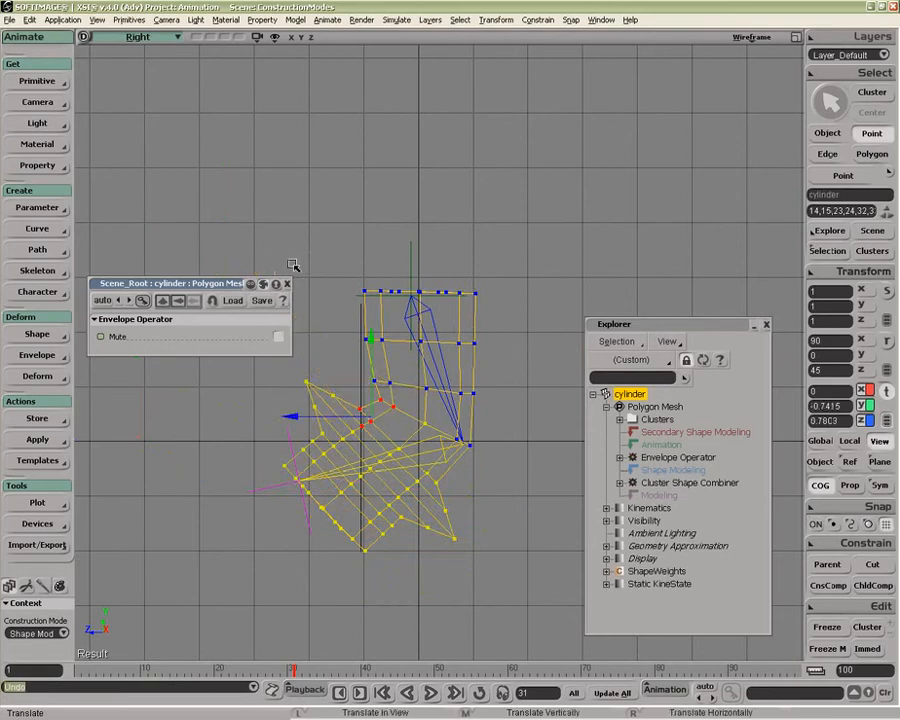
pyautogui.click(287, 283)
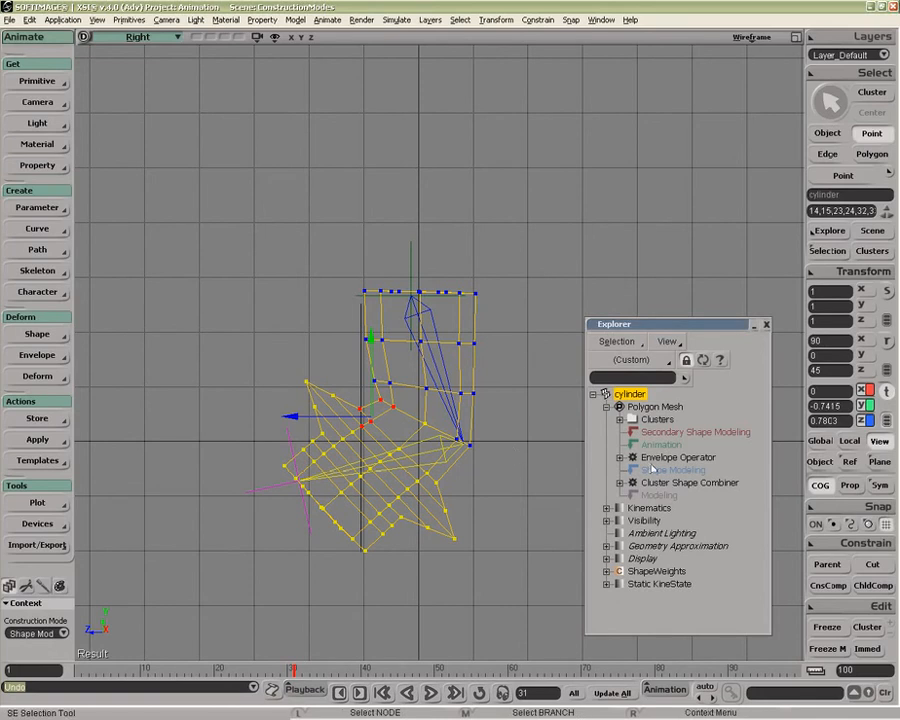
# Set the construction mode to Secondary Shape Modeling and pull the selected inner bend points far away from the cylinder.
pyautogui.click(34, 633)
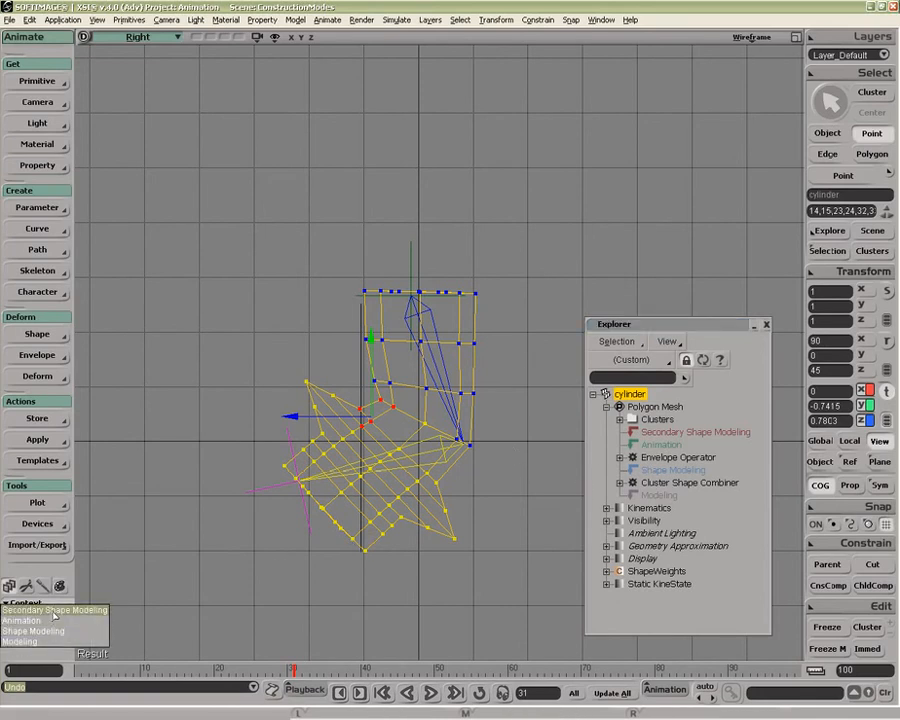
pyautogui.click(54, 609)
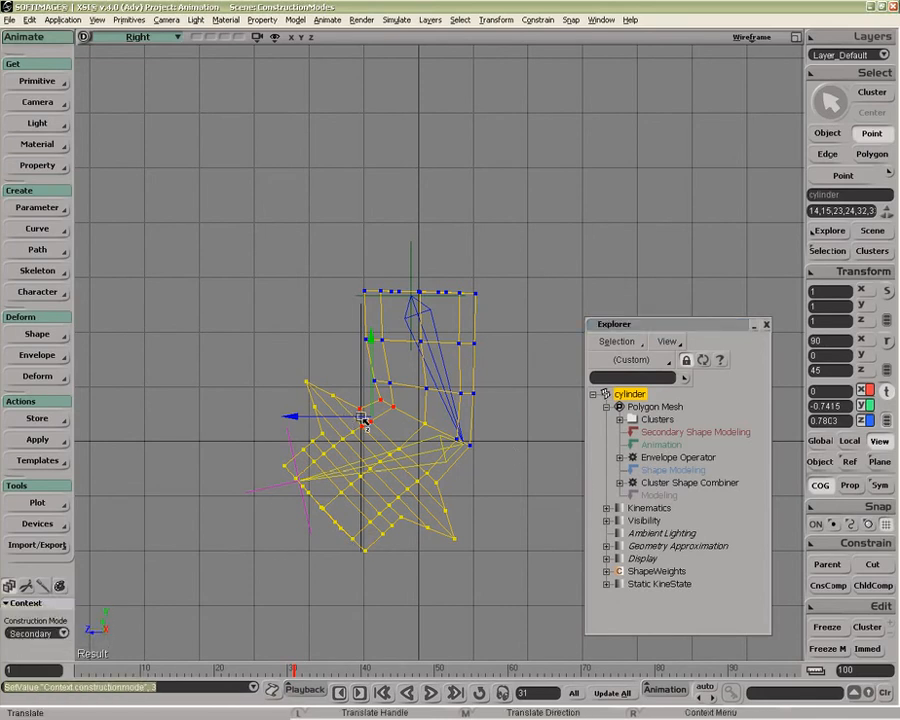
pyautogui.moveTo(371, 423); pyautogui.dragTo(224, 300)
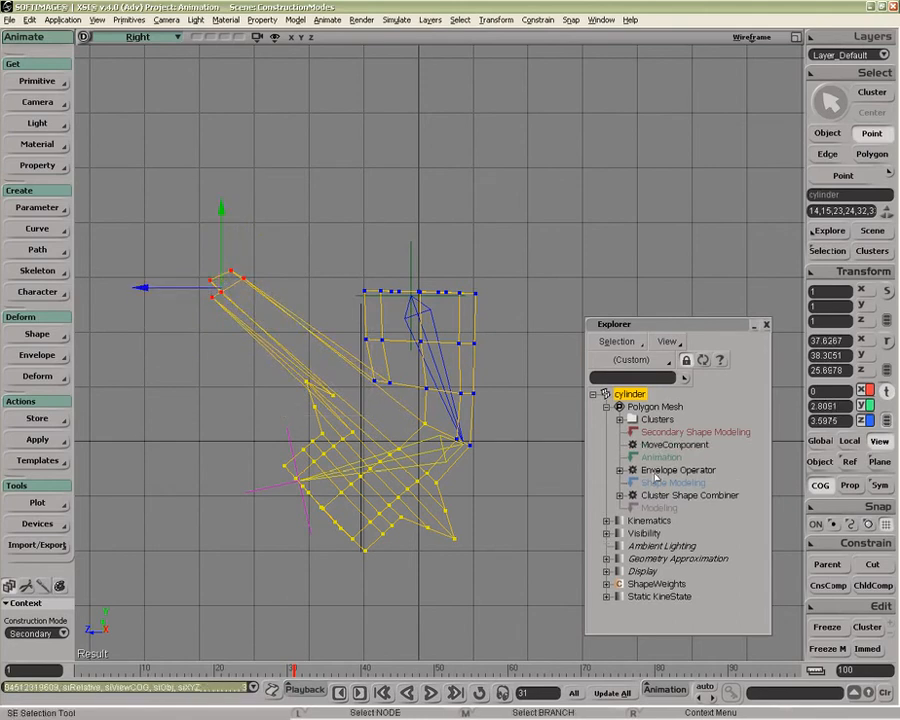
# Save a shape key for the whole cylinder at frame 31, move its property page off the mesh, and undo the key.
pyautogui.press('space')
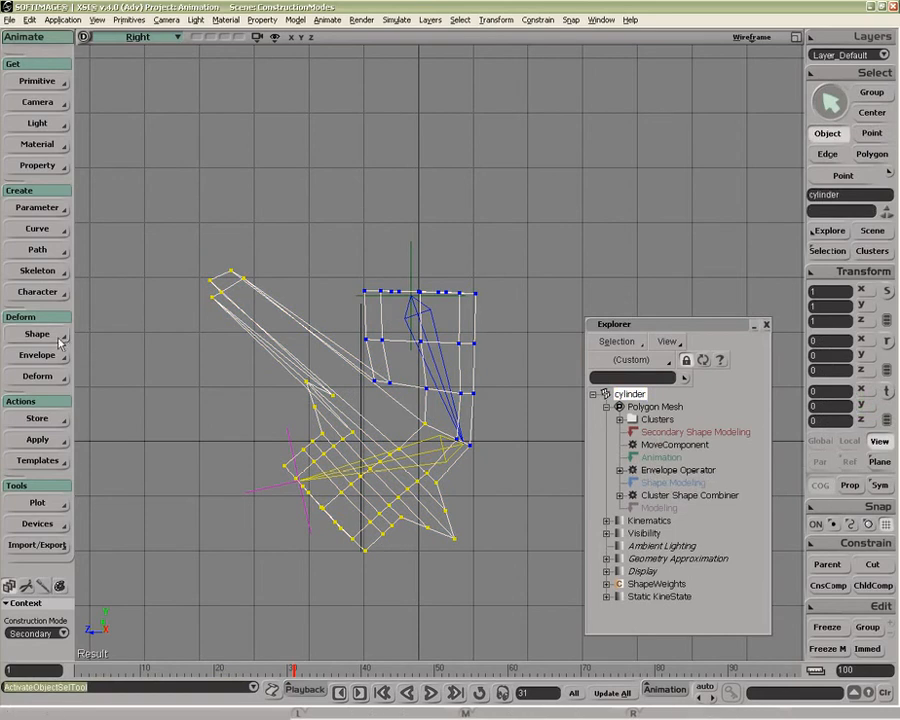
pyautogui.click(37, 338)
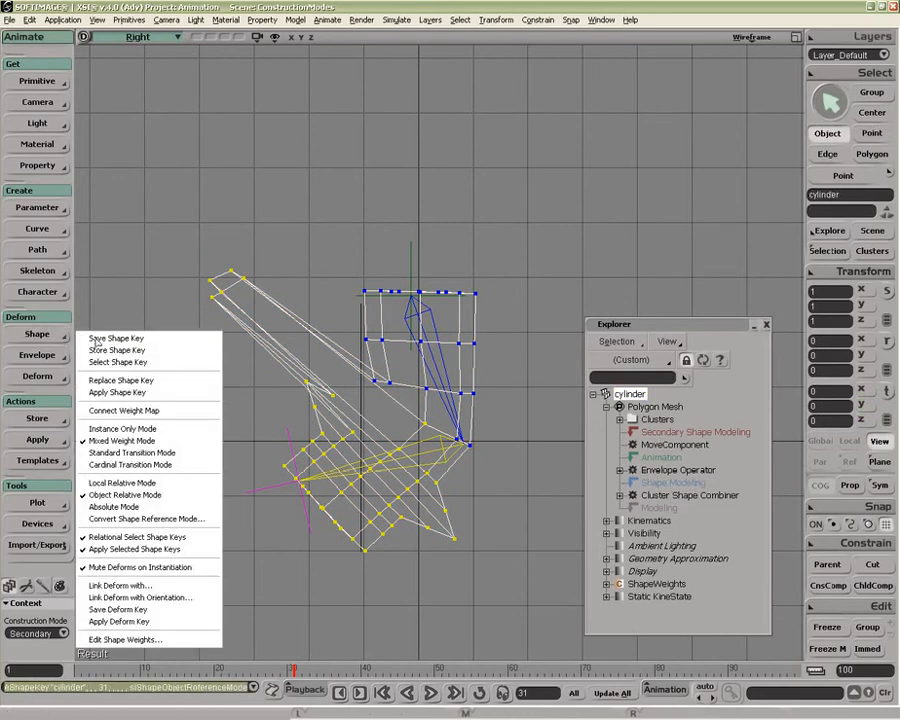
pyautogui.click(94, 337)
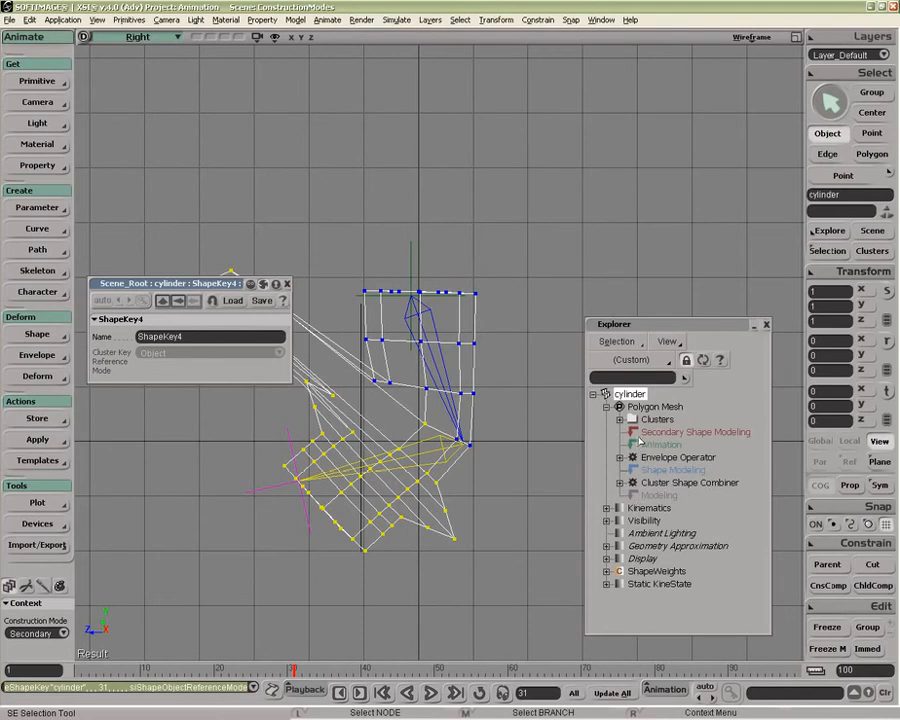
pyautogui.moveTo(227, 285); pyautogui.dragTo(235, 120)
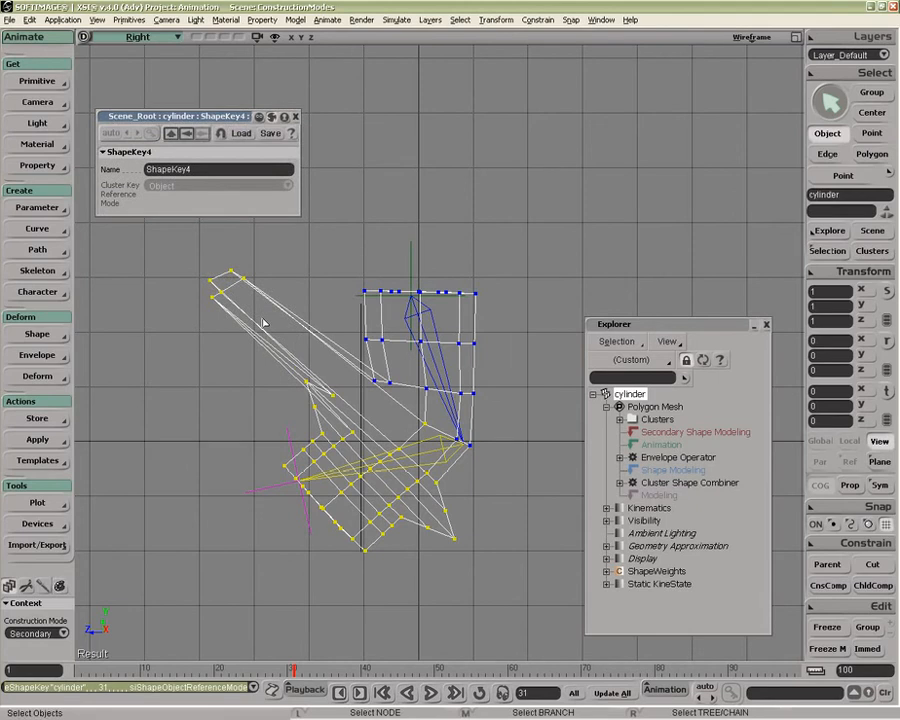
pyautogui.hotkey('ctrl', 'z')
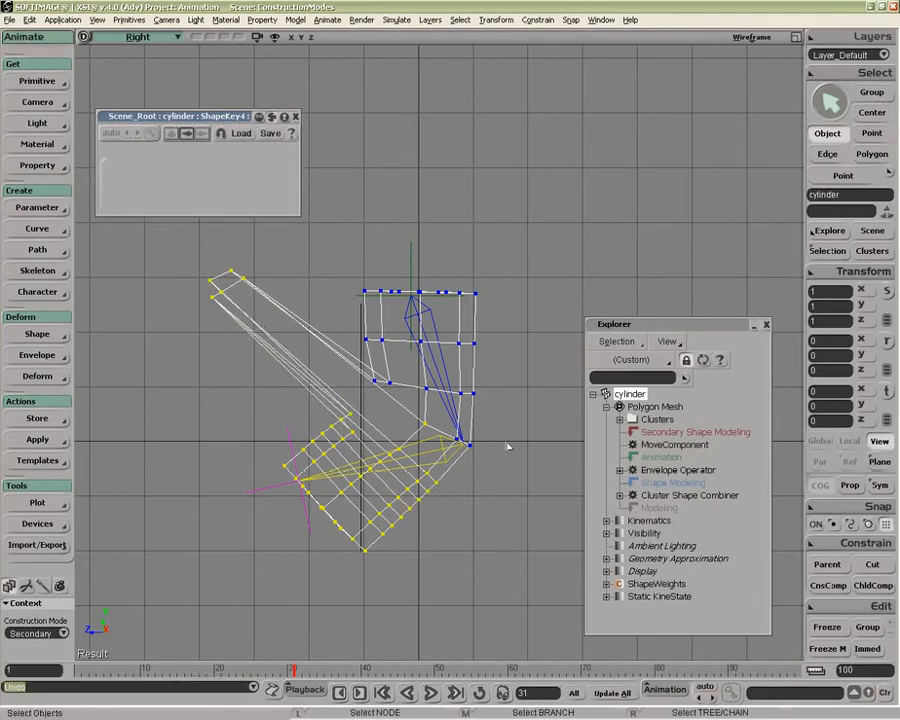
# Compare the cylinder around frames 27 to 32 with the Envelope Operator muted and unmuted, and close its property page.
pyautogui.click(633, 470)
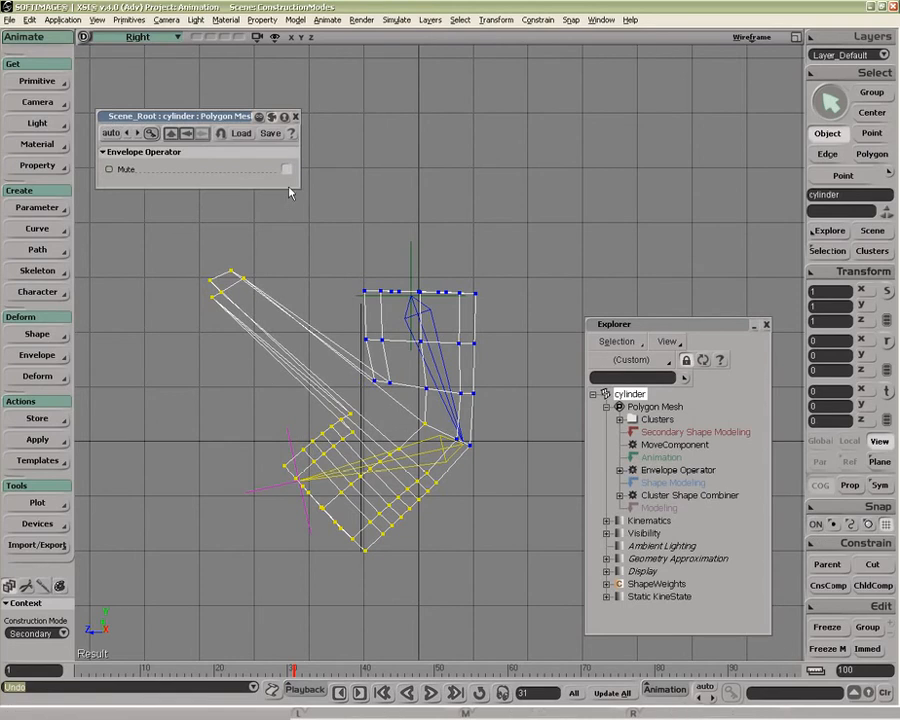
pyautogui.click(287, 170)
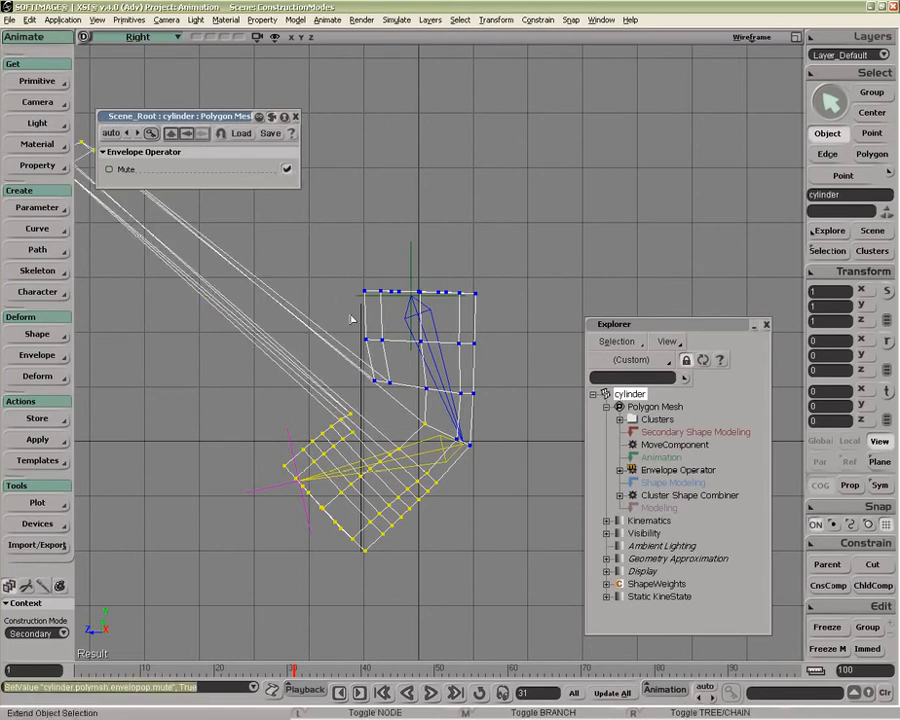
pyautogui.press('z')
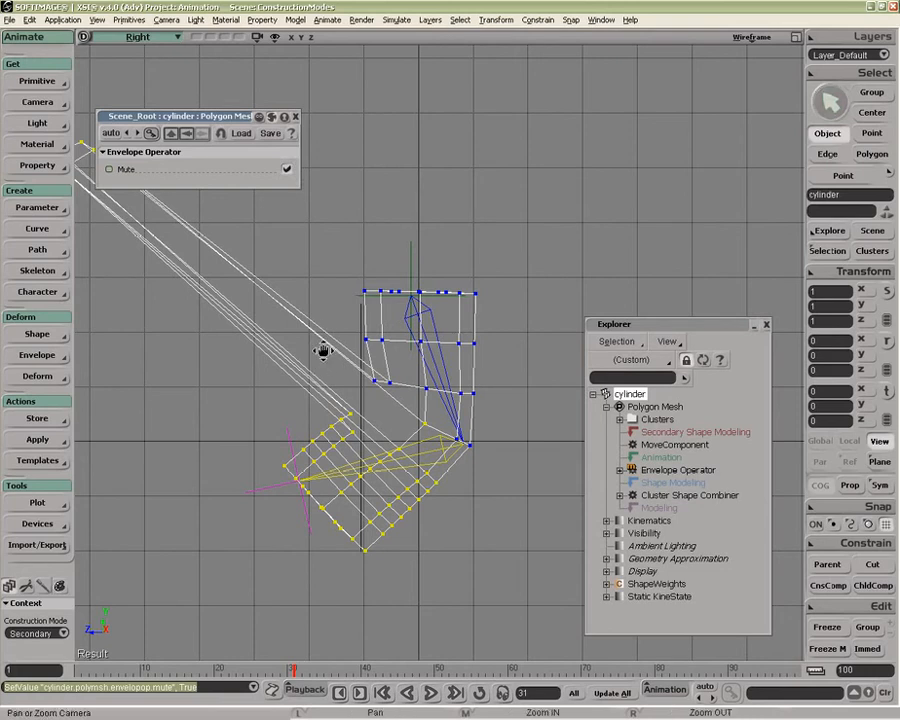
pyautogui.moveTo(318, 340); pyautogui.dragTo(352, 376)
pyautogui.moveTo(293, 668); pyautogui.dragTo(265, 668)
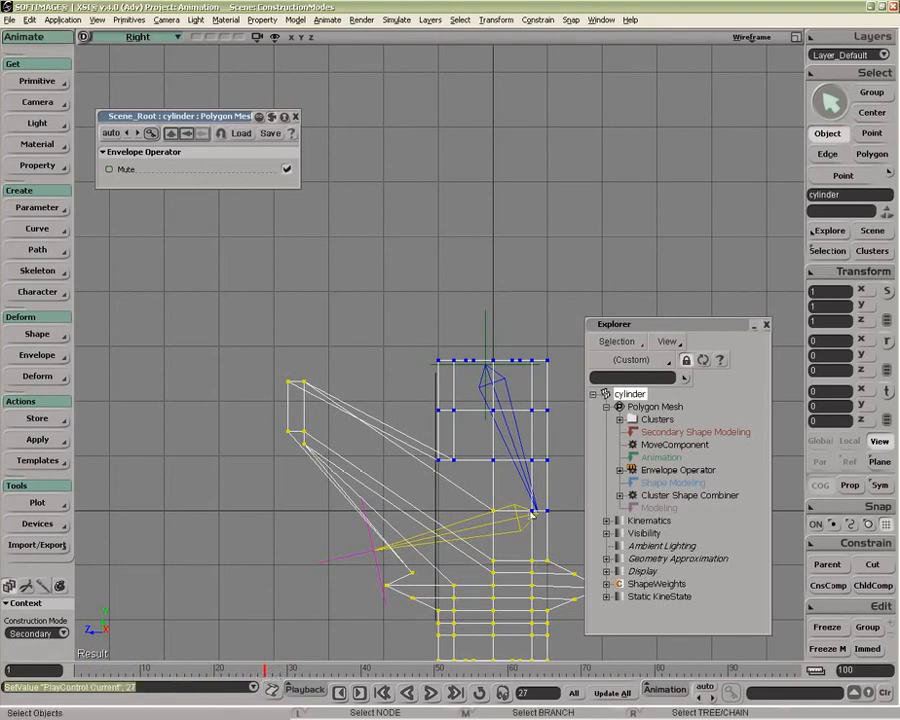
pyautogui.moveTo(265, 668); pyautogui.dragTo(300, 669)
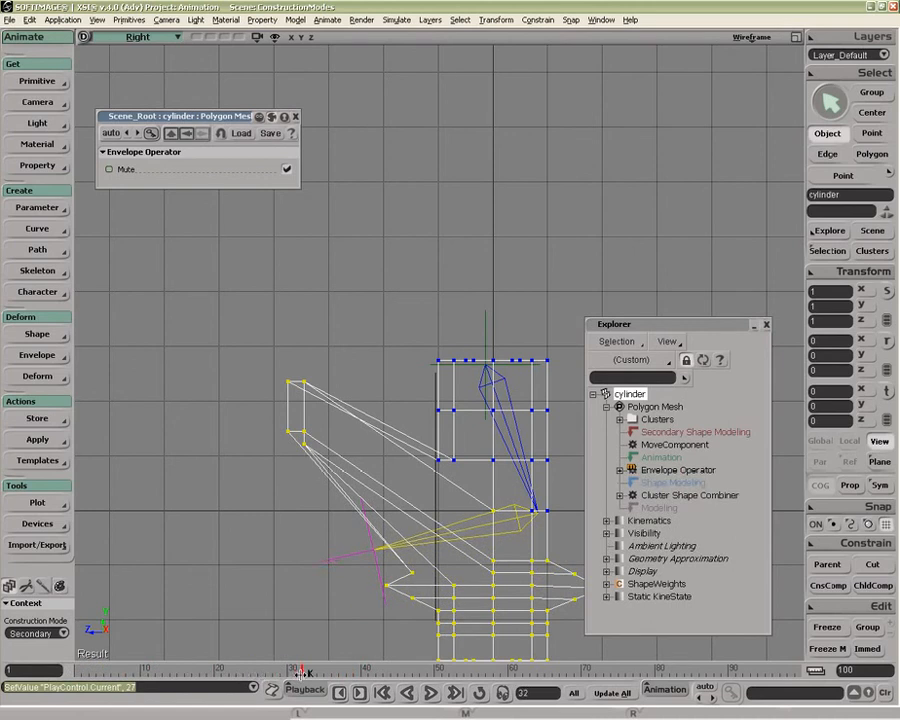
pyautogui.click(287, 169)
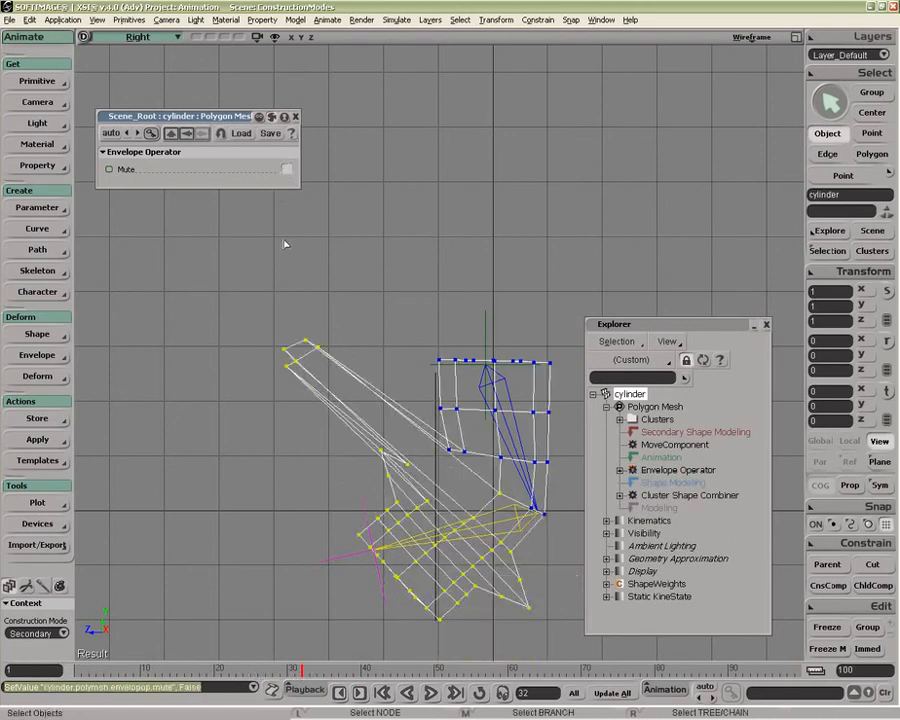
pyautogui.click(305, 669)
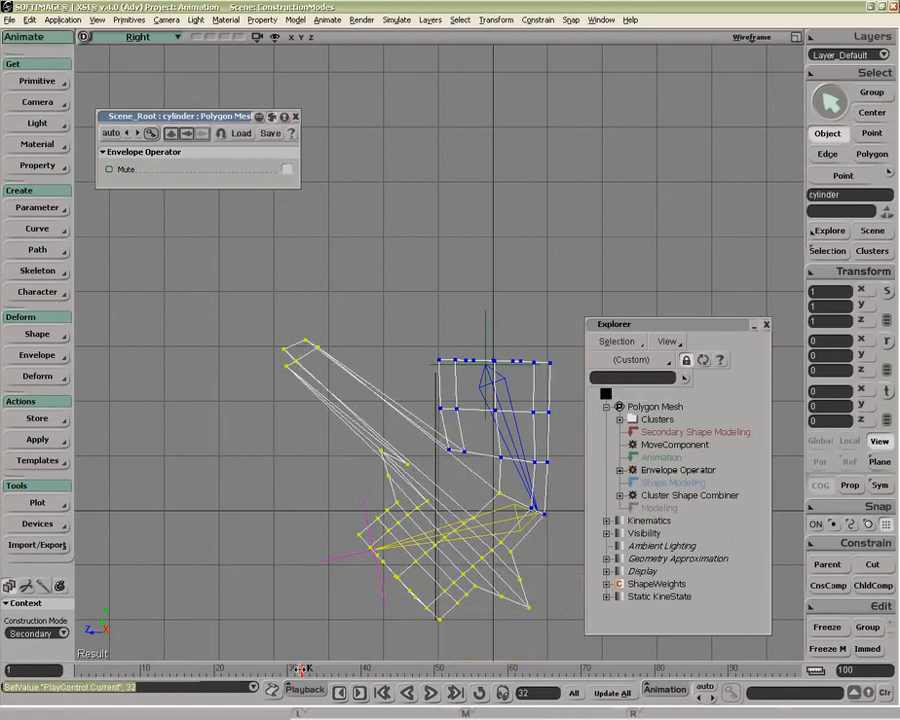
pyautogui.click(295, 118)
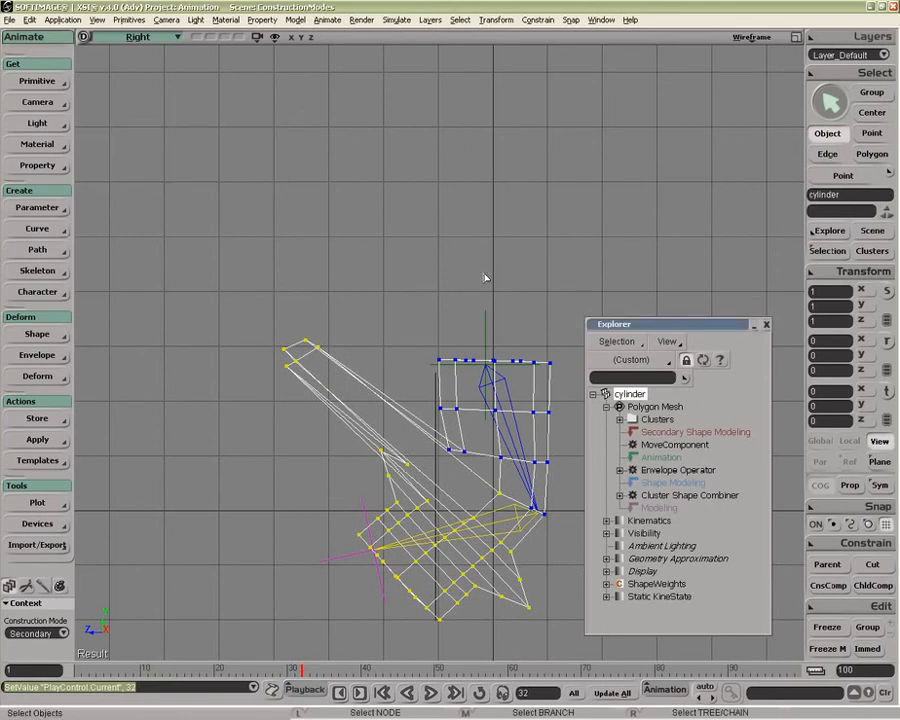
# Restore the four-viewport layout, change viewport B to a Right view, widen it across the row, and frame the cylinder in it.
pyautogui.click(796, 37)
pyautogui.click(505, 37)
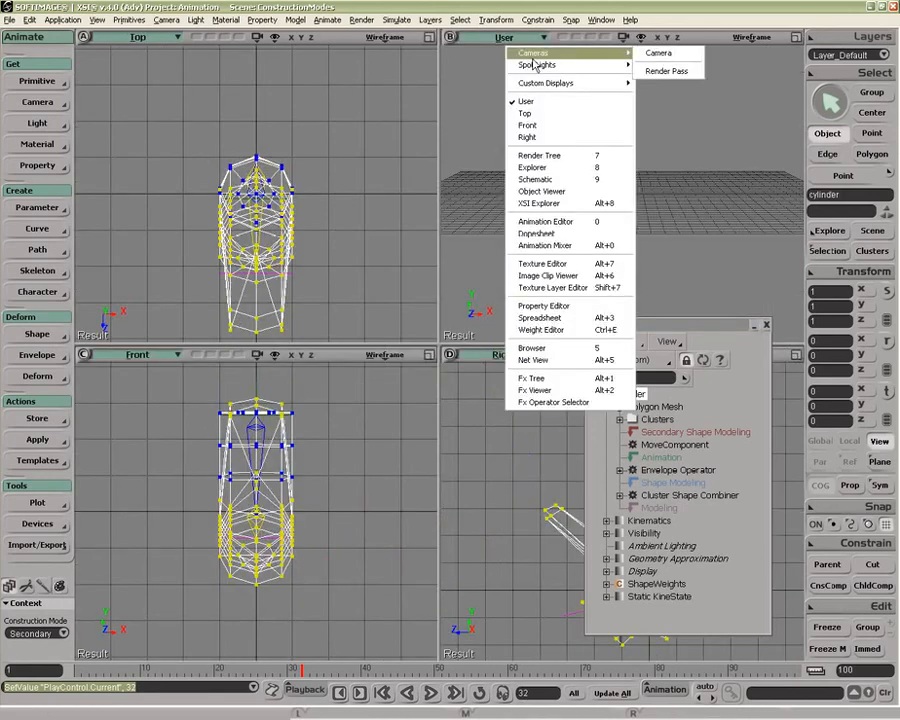
pyautogui.click(527, 137)
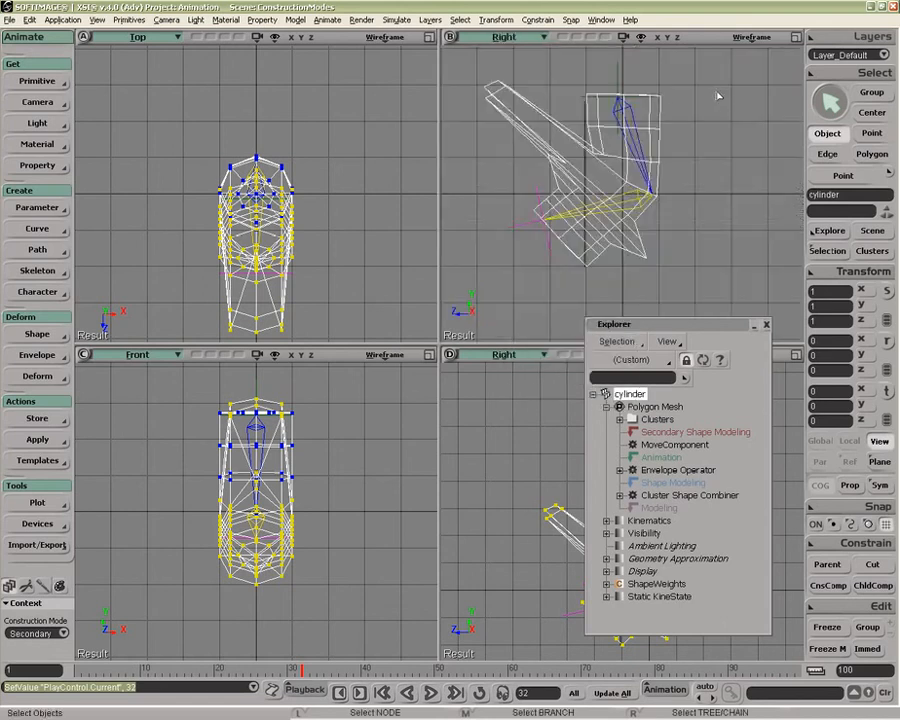
pyautogui.middleClick(796, 37)
pyautogui.click(751, 37)
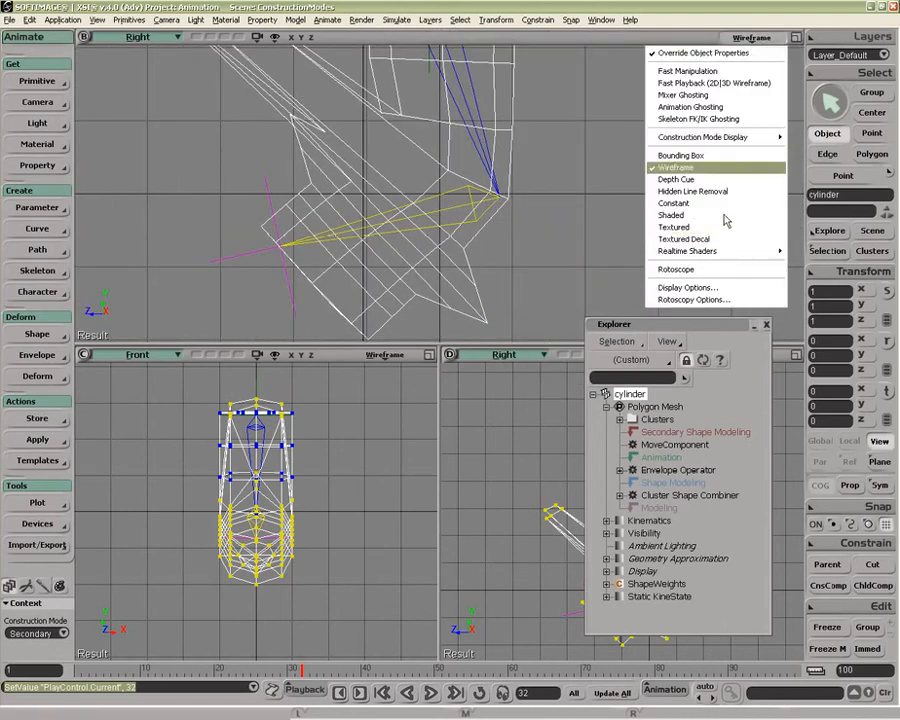
pyautogui.click(554, 181)
pyautogui.press('z')
pyautogui.moveTo(560, 186)
pyautogui.mouseDown(button='right')
pyautogui.moveTo(564, 221)
pyautogui.moveTo(569, 201)
pyautogui.mouseUp(button='right')
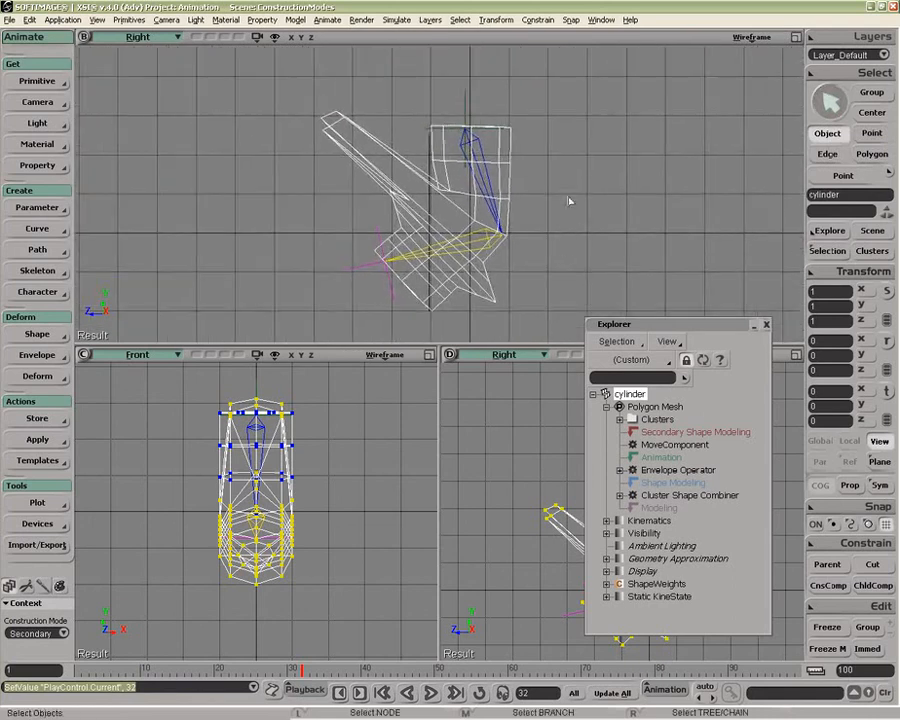
# Move the Explorer away from viewport D and set that viewport's Construction Mode Display to Sync with current mode.
pyautogui.click(60, 634)
pyautogui.click(58, 632)
pyautogui.moveTo(708, 324); pyautogui.dragTo(280, 362)
pyautogui.click(751, 355)
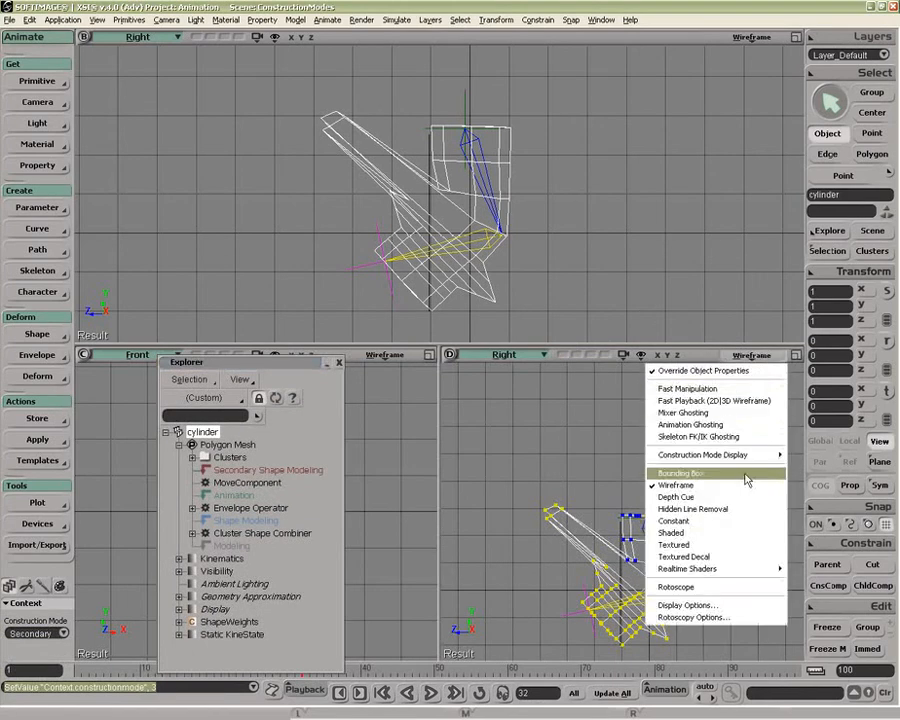
pyautogui.moveTo(720, 455)
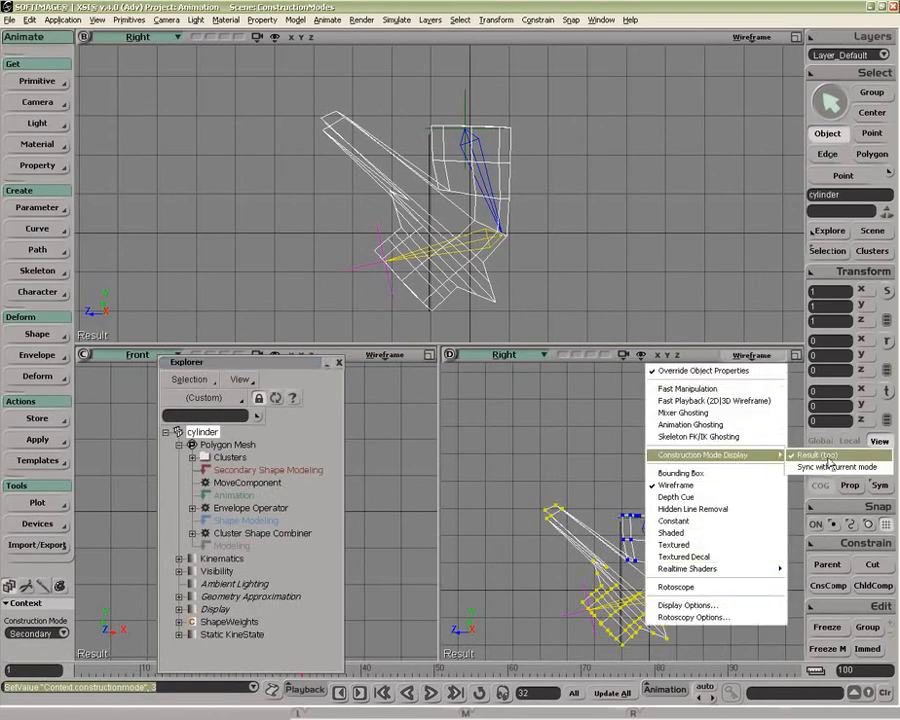
pyautogui.click(773, 468)
# Set the construction mode to Modeling and examine the cylinder in viewport D while scrubbing back to frame 1.
pyautogui.click(37, 633)
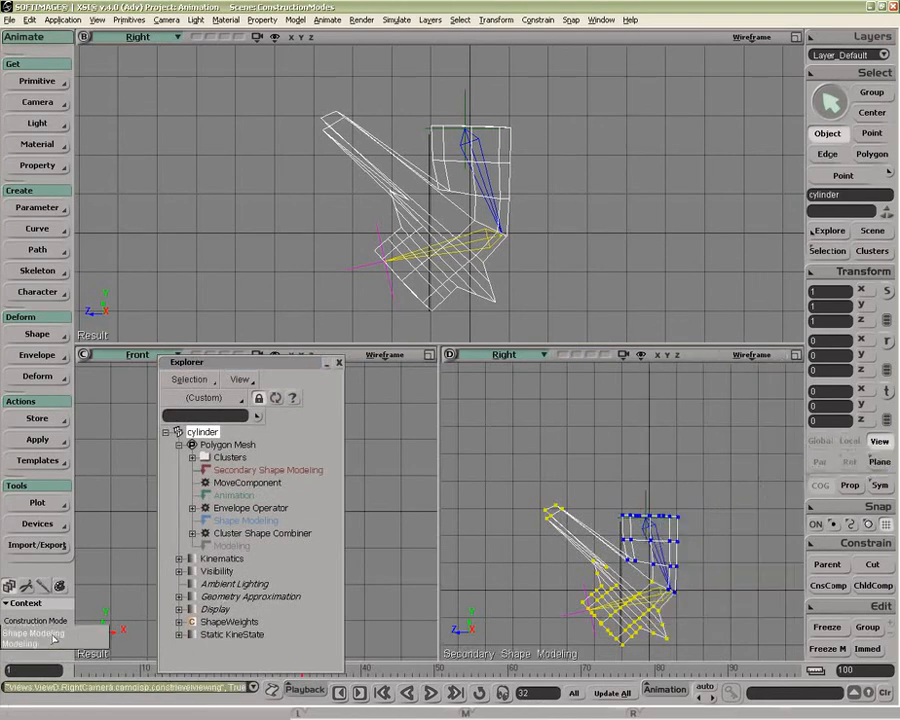
pyautogui.click(48, 664)
pyautogui.press('z')
pyautogui.moveTo(579, 560); pyautogui.dragTo(573, 487)
pyautogui.moveTo(95, 673); pyautogui.dragTo(76, 673)
# Compare the cylinder in viewports B and D under Shape Modeling and Animation modes while scrubbing the timeline, and return to frame 1.
pyautogui.click(50, 633)
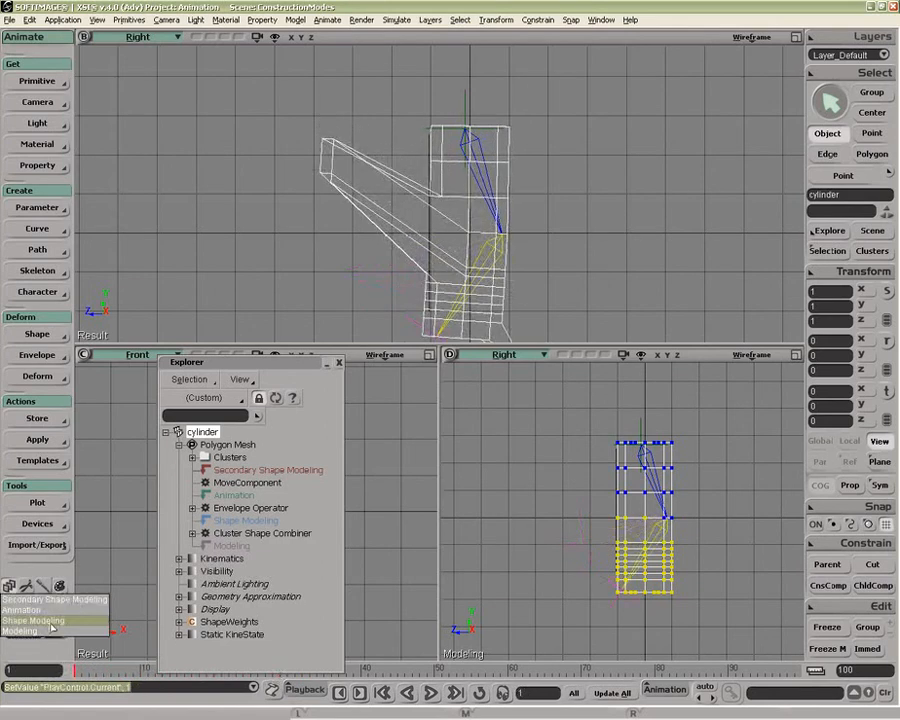
pyautogui.click(45, 620)
pyautogui.moveTo(80, 673); pyautogui.dragTo(231, 655)
pyautogui.click(51, 636)
pyautogui.click(51, 618)
pyautogui.click(185, 656)
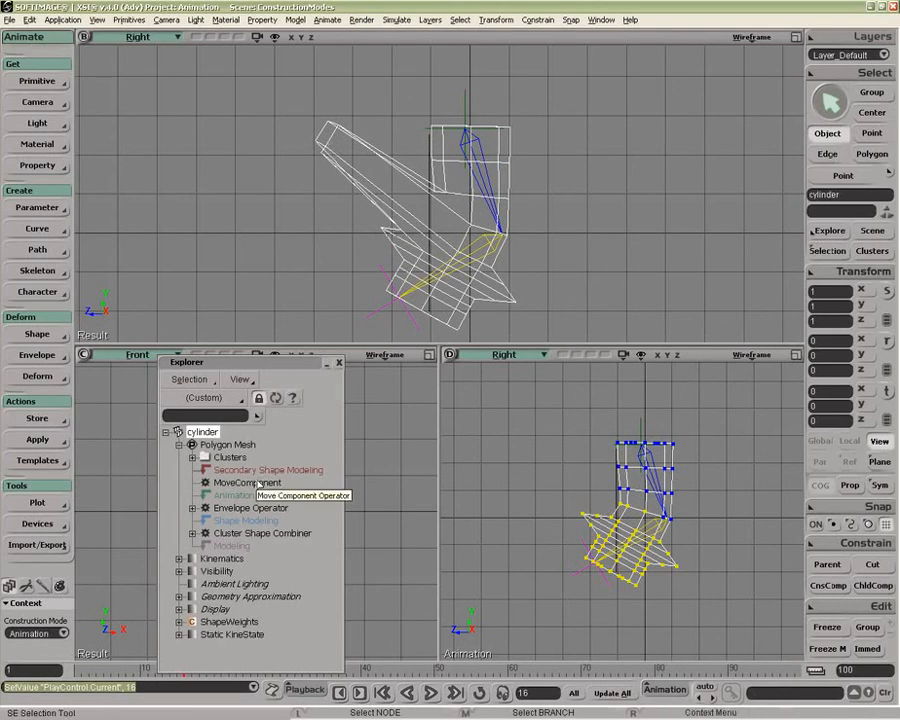
pyautogui.moveTo(108, 662); pyautogui.dragTo(22, 660)
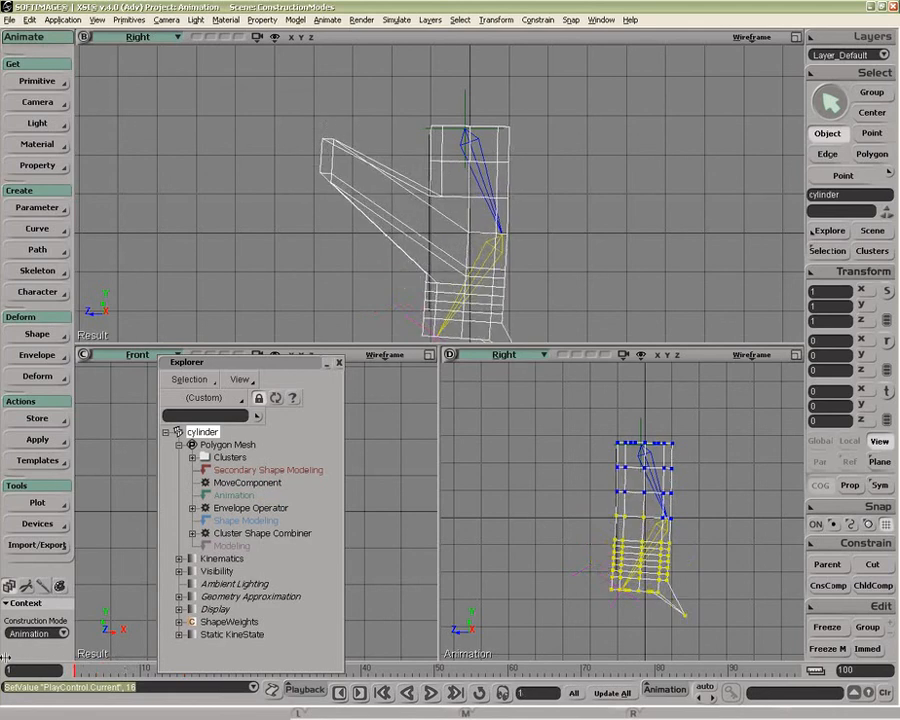
# Set the construction mode to Modeling and select the cylinder's vertical edges directly above and below the bend row in viewport D.
pyautogui.click(35, 633)
pyautogui.click(30, 590)
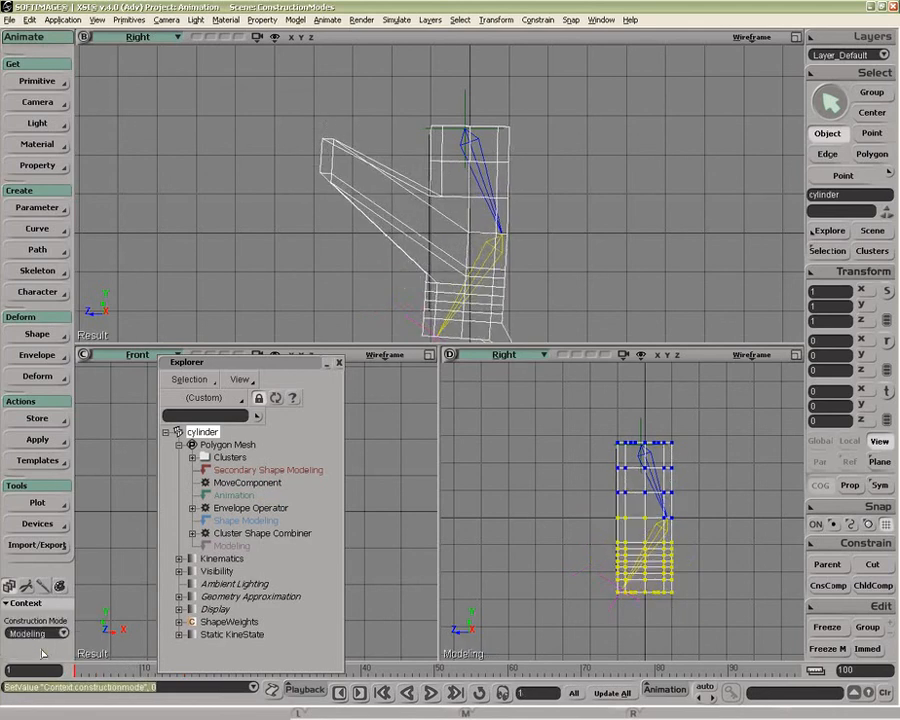
pyautogui.press('z')
pyautogui.moveTo(638, 530); pyautogui.dragTo(601, 475, button='middle')
pyautogui.moveTo(599, 472); pyautogui.dragTo(571, 428)
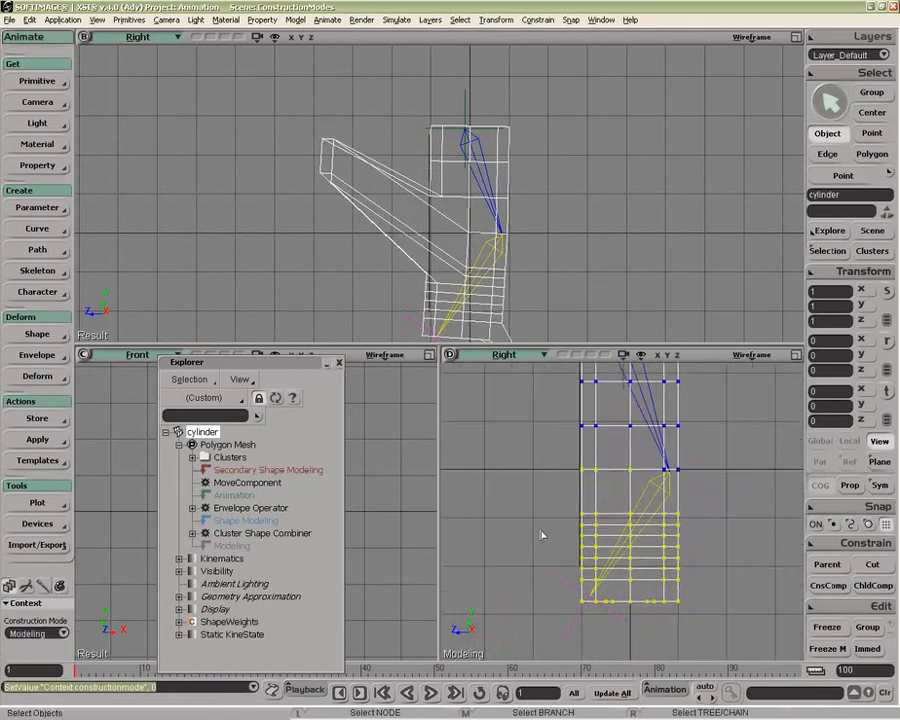
pyautogui.press('e')
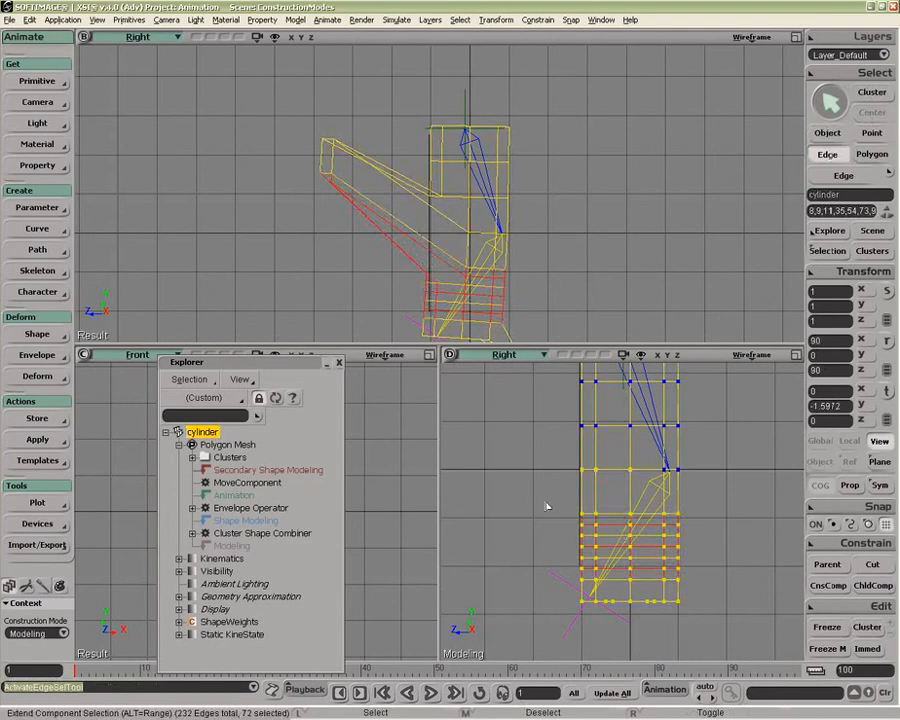
pyautogui.moveTo(548, 485); pyautogui.dragTo(728, 495)
pyautogui.moveTo(532, 438); pyautogui.dragTo(718, 450)
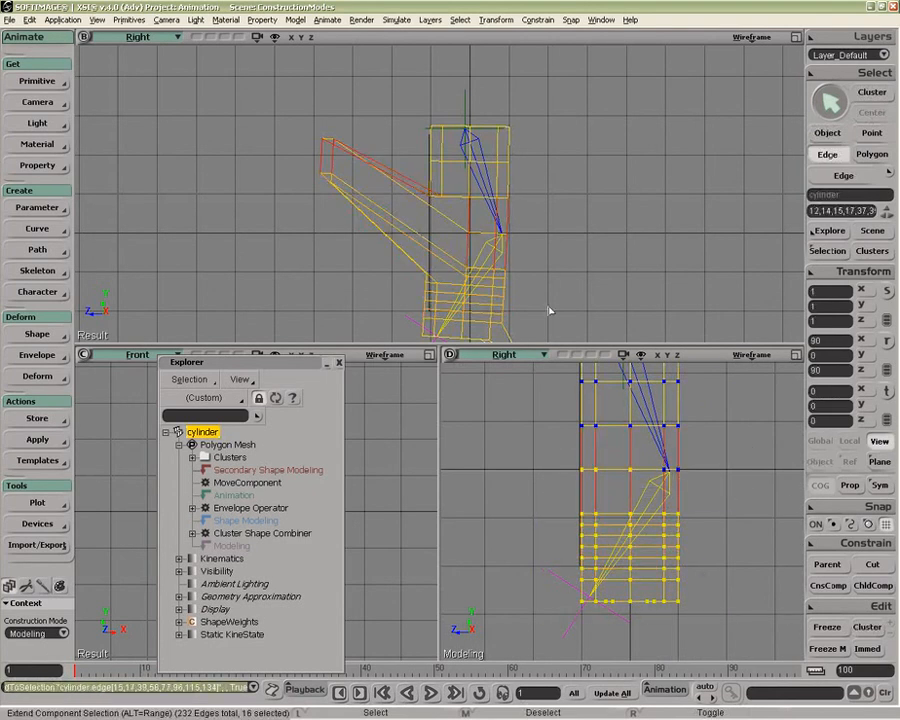
pyautogui.press('z')
pyautogui.moveTo(462, 261); pyautogui.dragTo(462, 196)
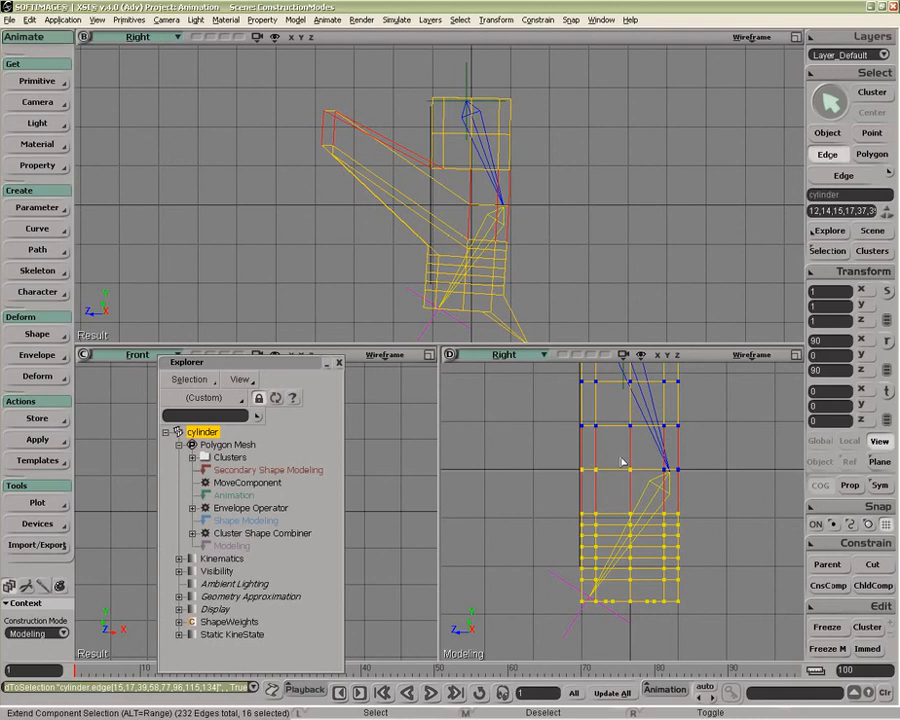
# Try subdividing the selected edges with 2 connected subdivisions, undo it, and return to object selection.
pyautogui.hotkey('shift', 'd')
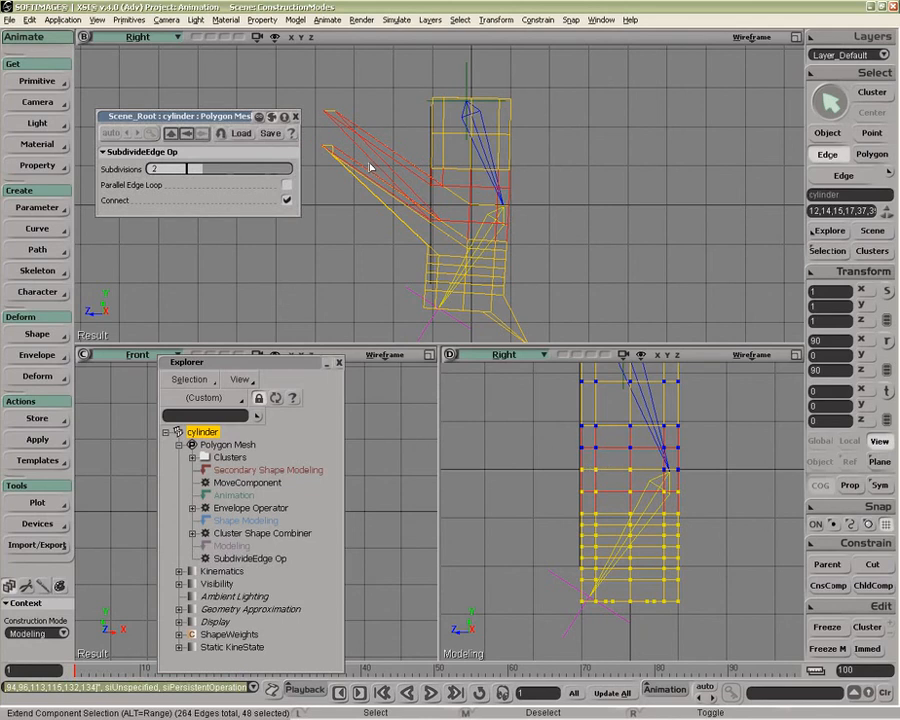
pyautogui.hotkey('ctrl', 'z')
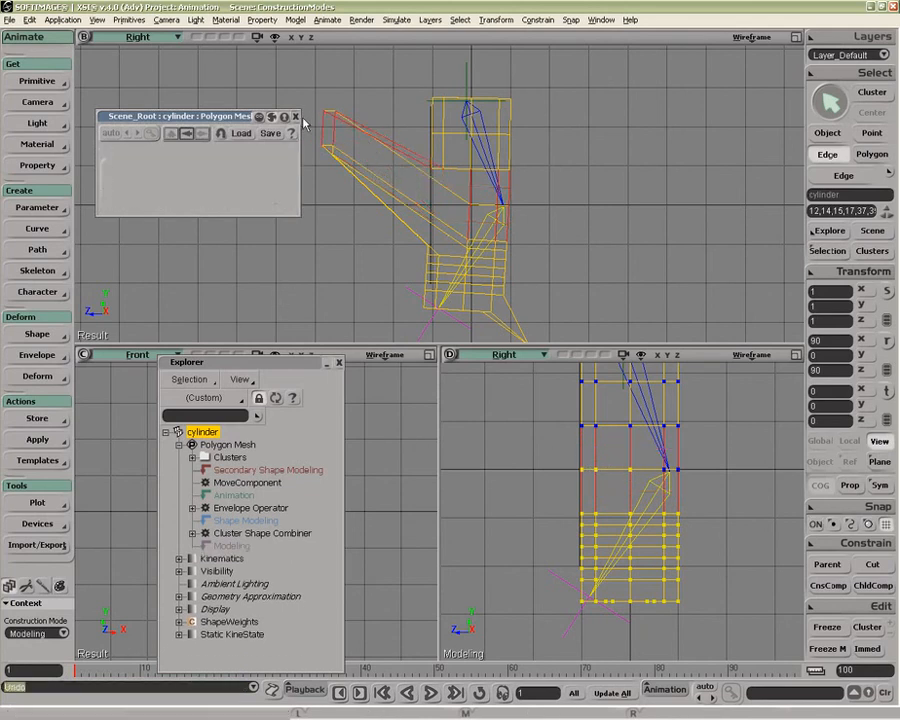
pyautogui.click(295, 116)
pyautogui.press('space')
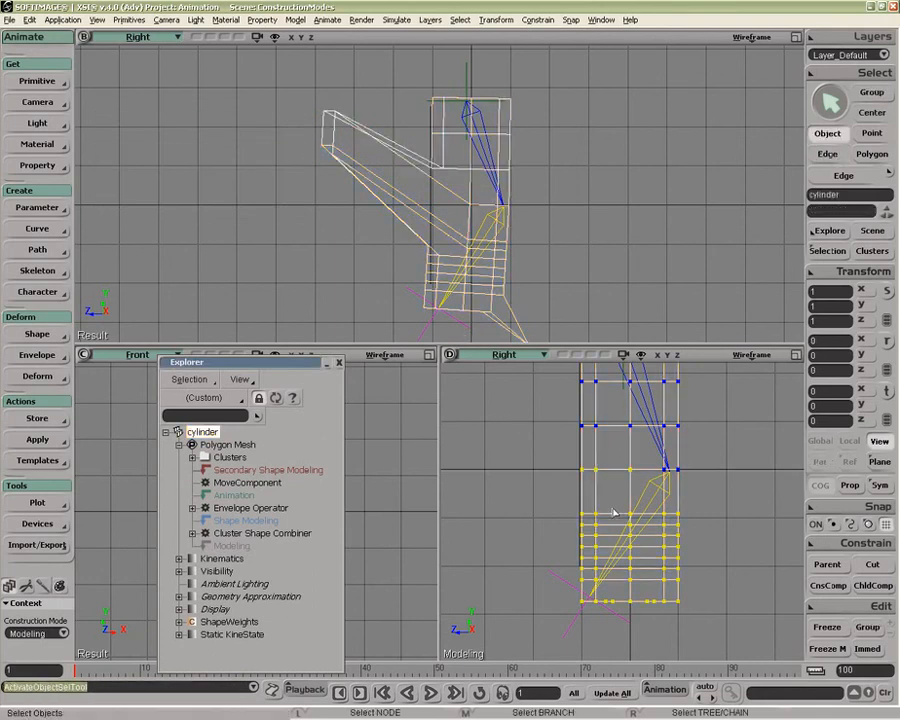
# Switch the construction mode to Animation to compare the cylinder in viewport D, and return it to Modeling.
pyautogui.click(60, 633)
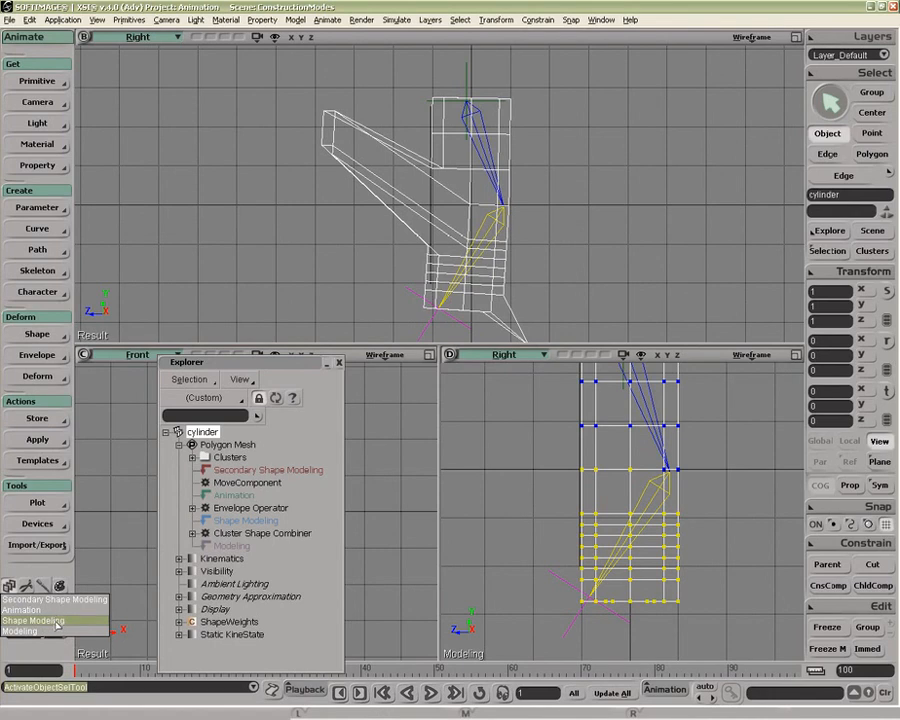
pyautogui.click(40, 609)
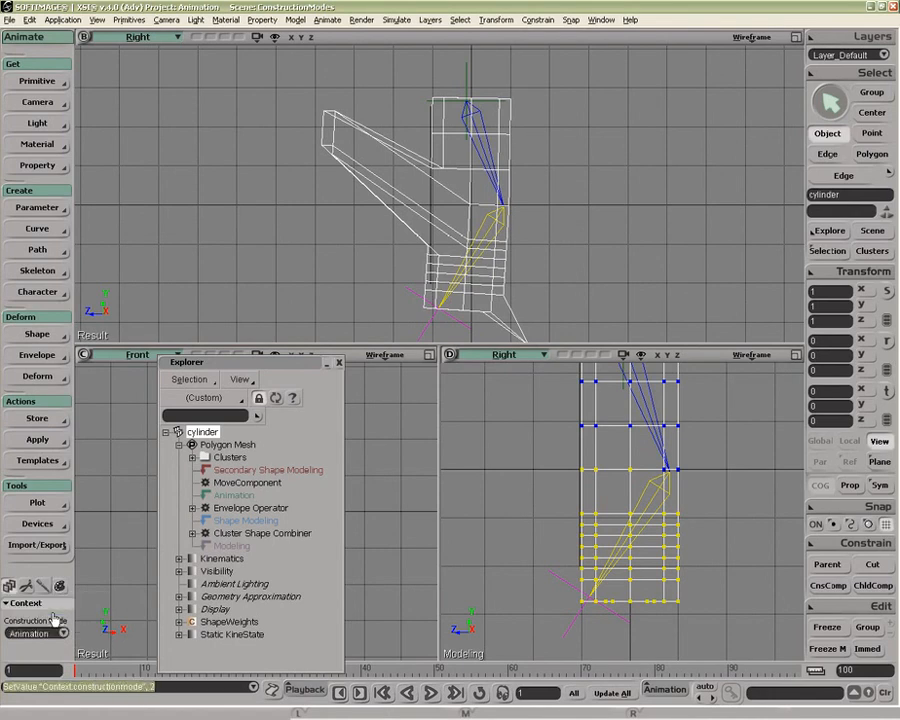
pyautogui.click(60, 633)
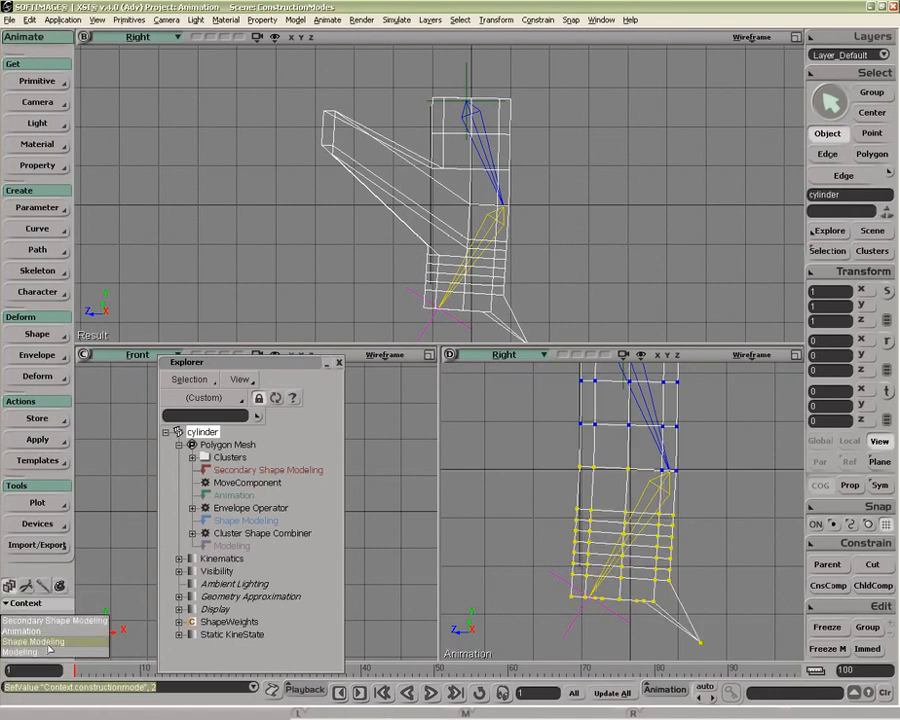
pyautogui.click(40, 657)
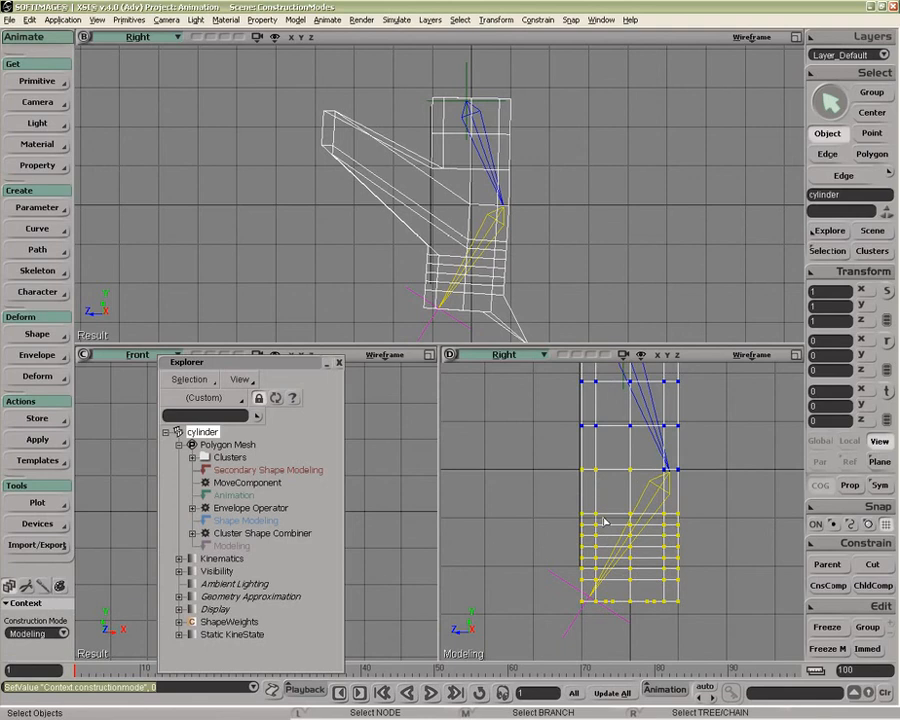
# Try painting the envelope weights on the lower part of the cylinder in viewport D and scrub the timeline back to frame 1.
pyautogui.press('w')
pyautogui.moveTo(633, 502); pyautogui.dragTo(625, 500)
pyautogui.moveTo(585, 471); pyautogui.dragTo(618, 466, button='right')
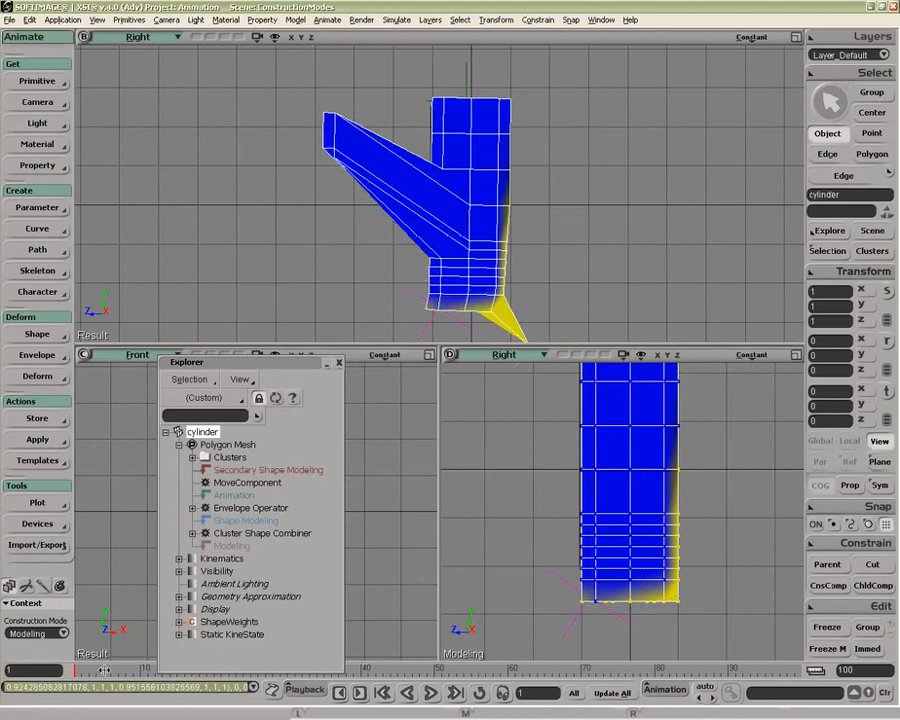
pyautogui.press('Escape')
pyautogui.moveTo(183, 676); pyautogui.dragTo(75, 670)
# Undo the weight painting strokes on the cylinder, with the Paint Weight tool active.
pyautogui.press('w')
pyautogui.hotkey('ctrl', 'z')
pyautogui.hotkey('ctrl', 'z')
pyautogui.hotkey('ctrl', 'z')
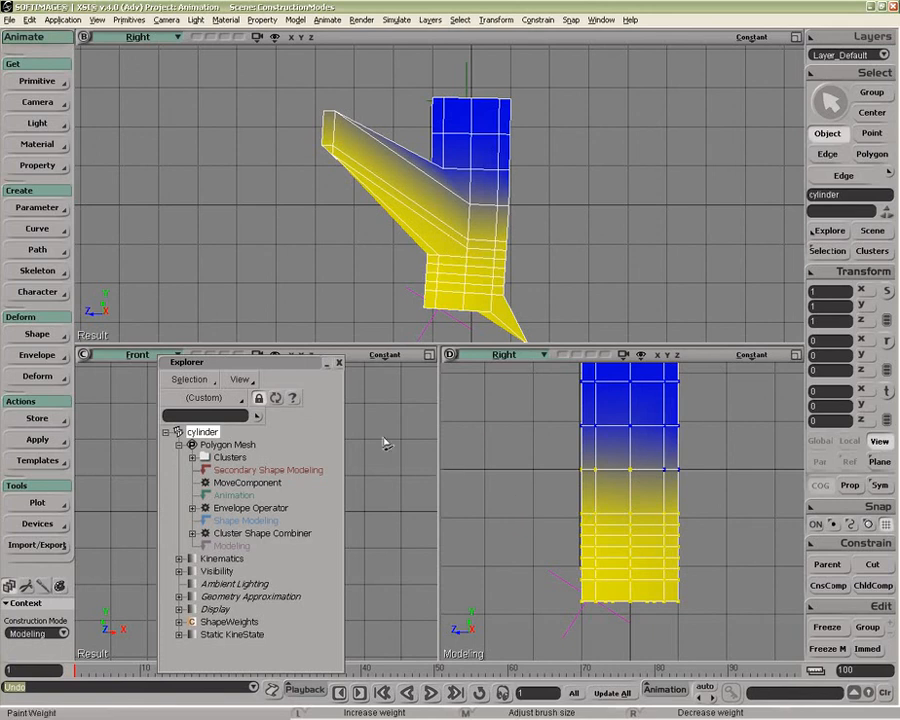
# Close the Explorer and bring up the Image Clip Viewer with the construction modes list, placed over the lower viewports.
pyautogui.click(339, 364)
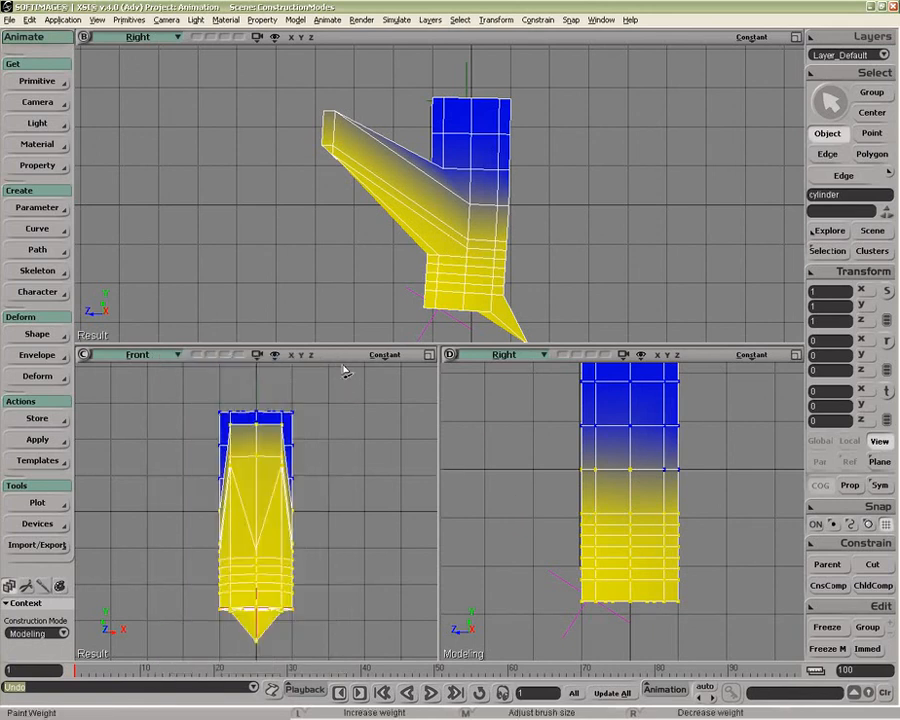
pyautogui.click(601, 20)
pyautogui.click(614, 76)
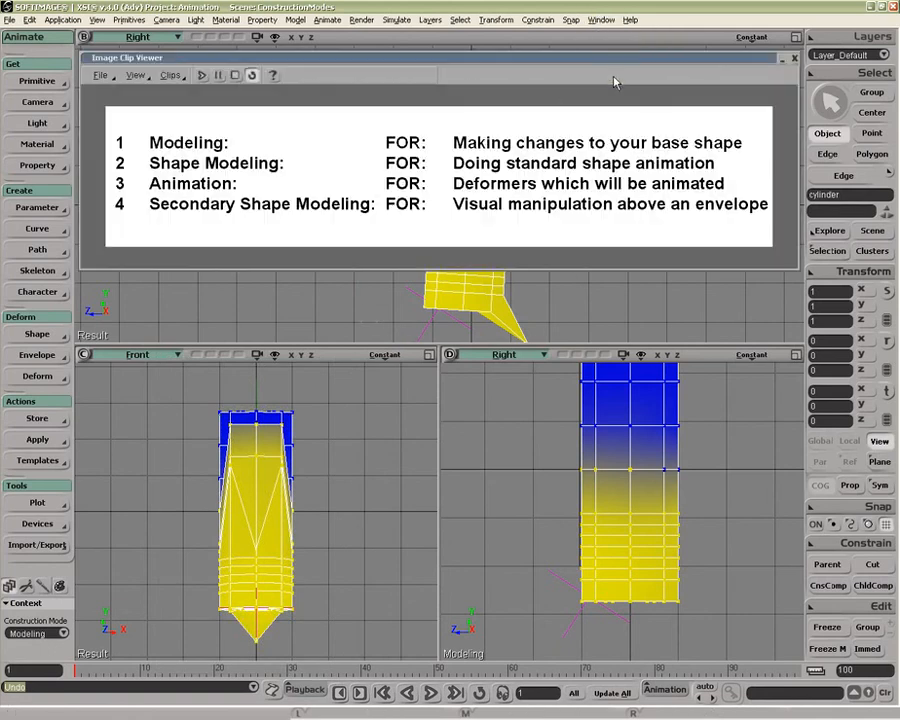
pyautogui.moveTo(455, 66); pyautogui.dragTo(453, 415)
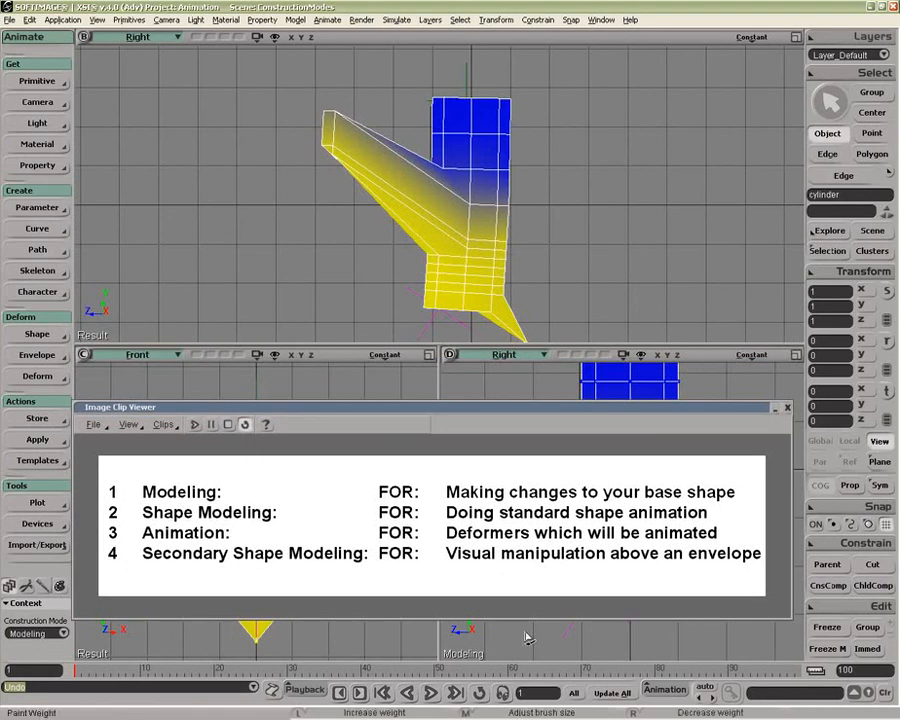
# Set the construction mode to Modeling and freeze the cylinder's modeling operators.
pyautogui.click(63, 633)
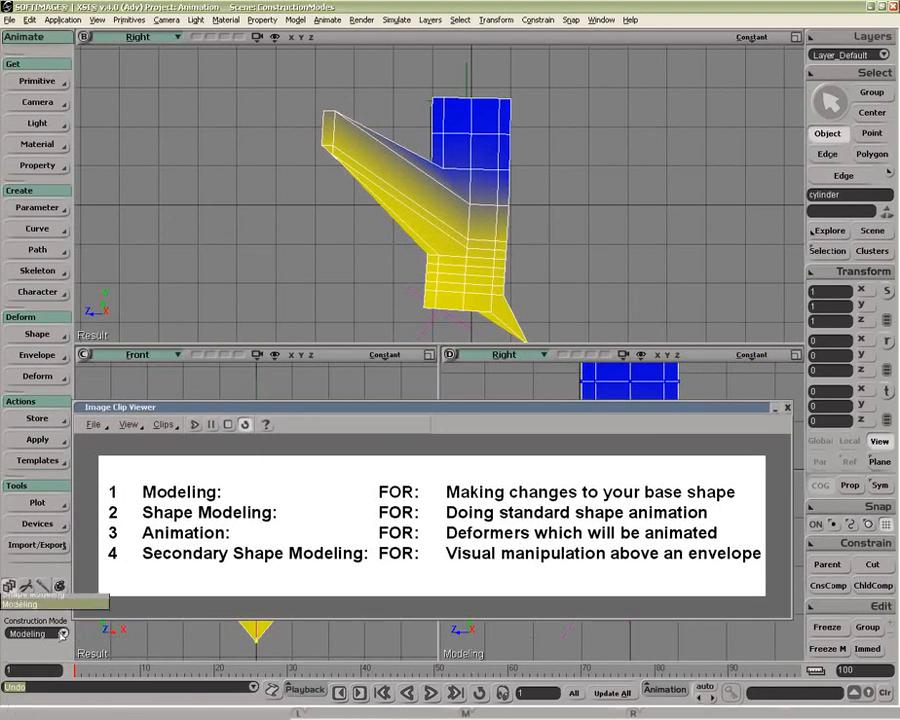
pyautogui.click(40, 633)
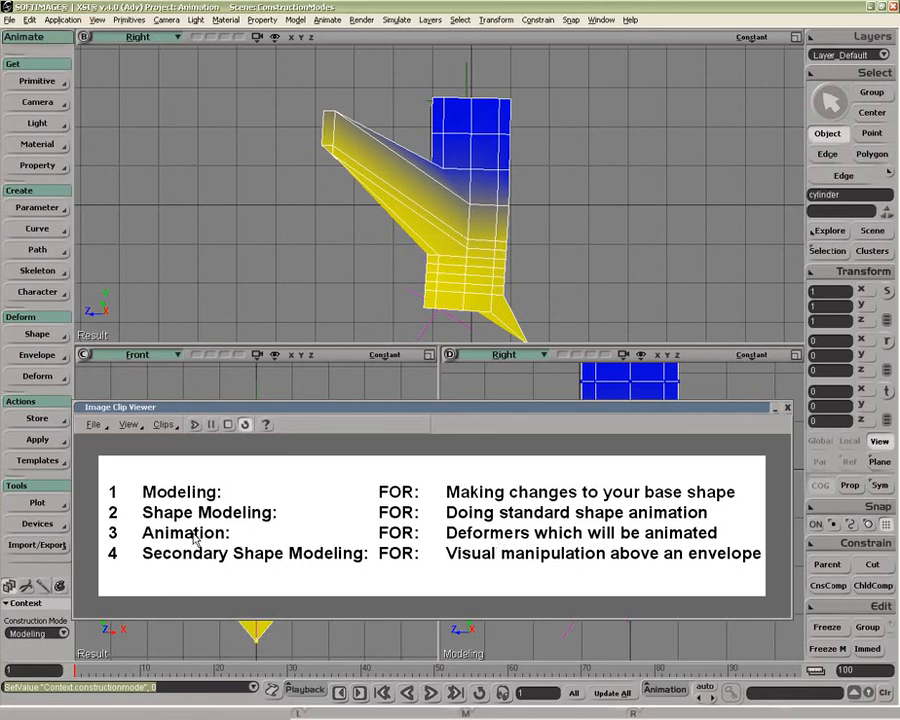
pyautogui.click(828, 649)
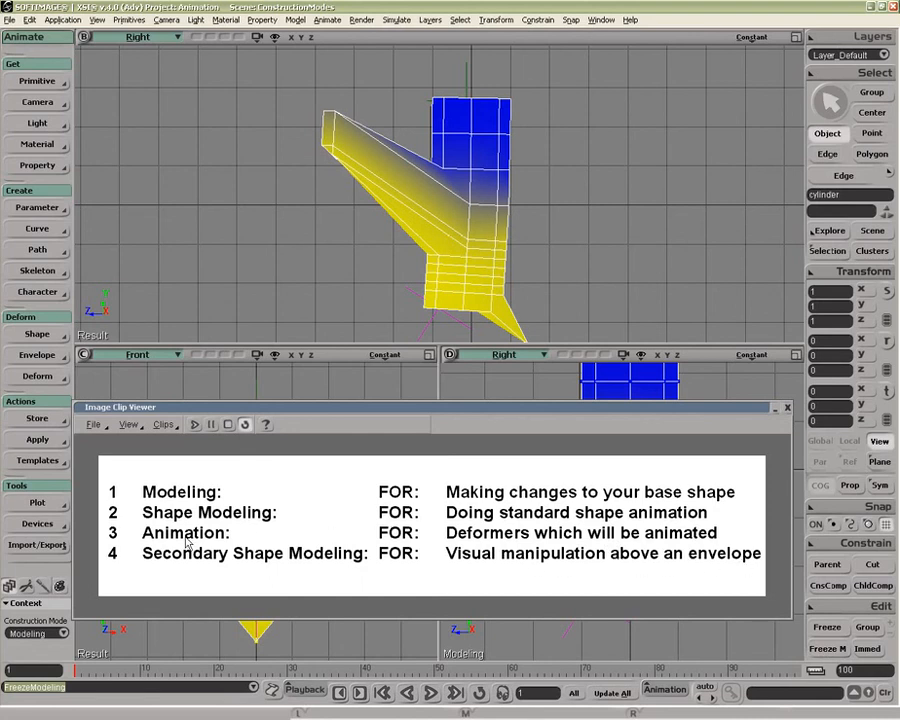
# Set the construction mode to Secondary Shape Modeling and close the Image Clip Viewer.
pyautogui.click(40, 633)
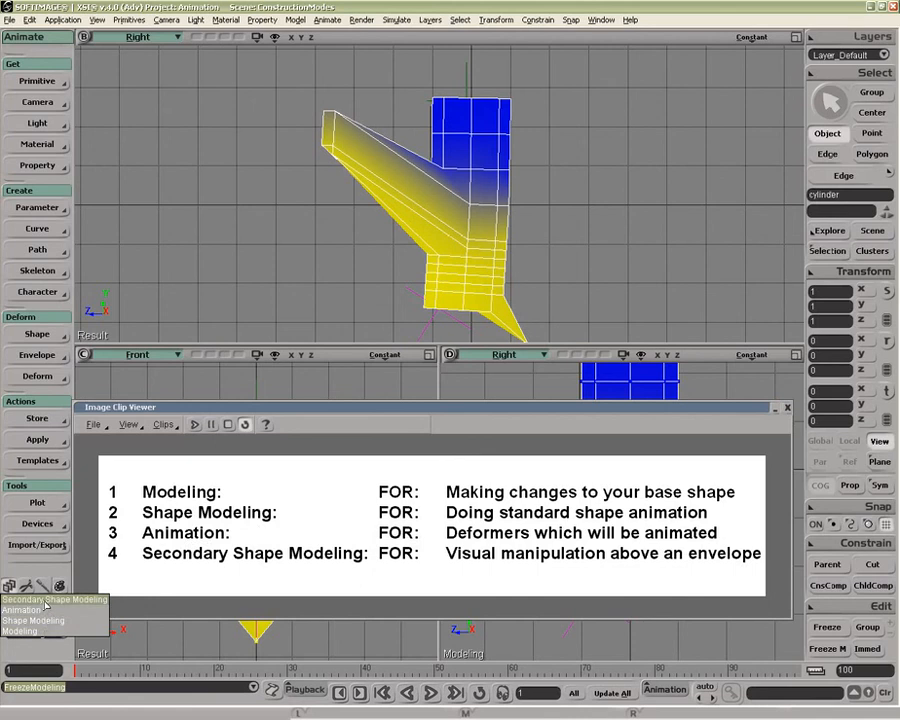
pyautogui.click(50, 599)
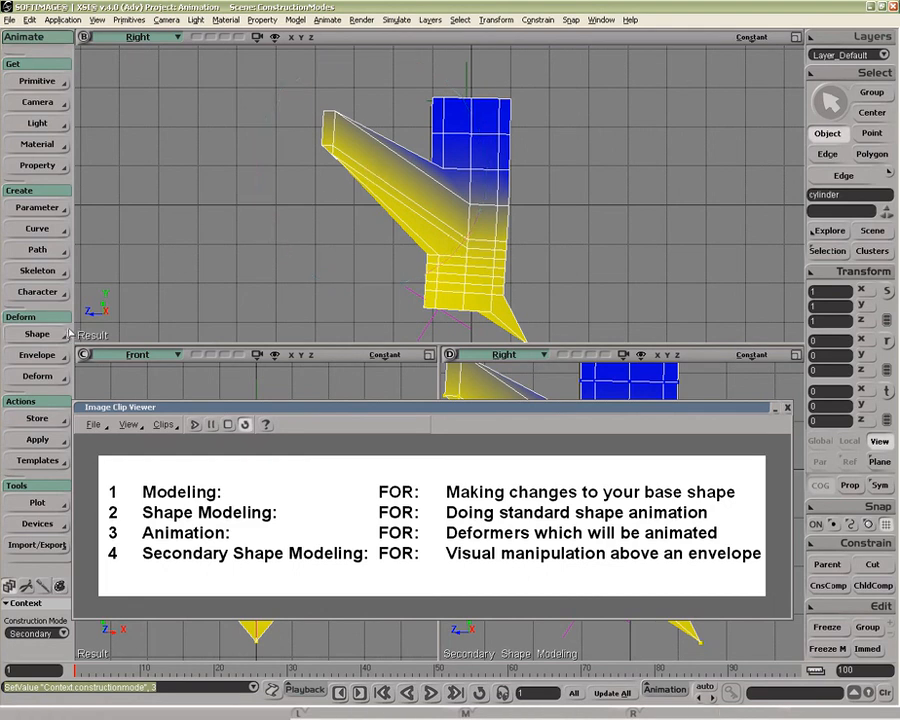
pyautogui.click(787, 408)
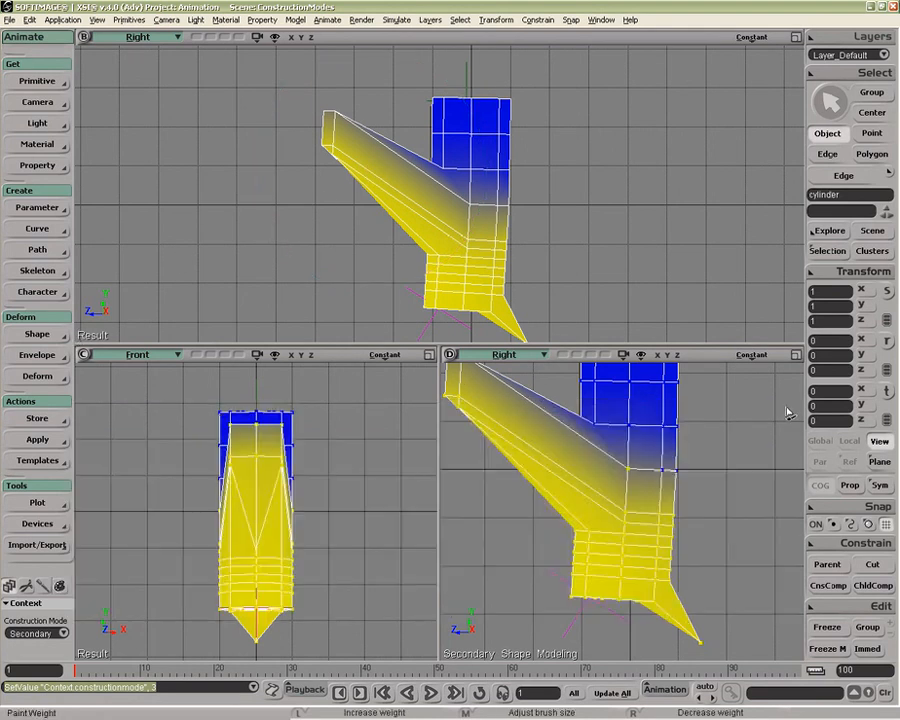